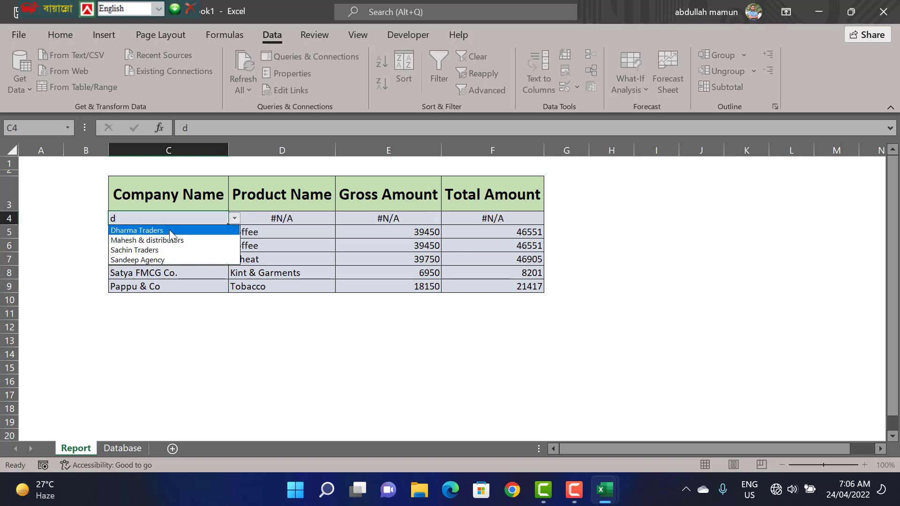
- Choose Dharma Traders as the company in C4, then narrow C5's company list with "n" and choose Arora Agency
click(169, 230)
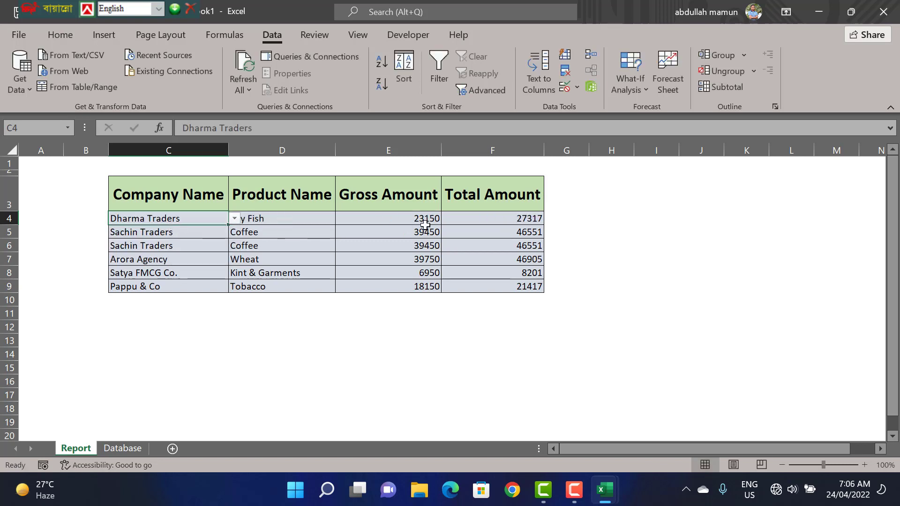
double_click(201, 233)
drag(201, 234, 81, 224)
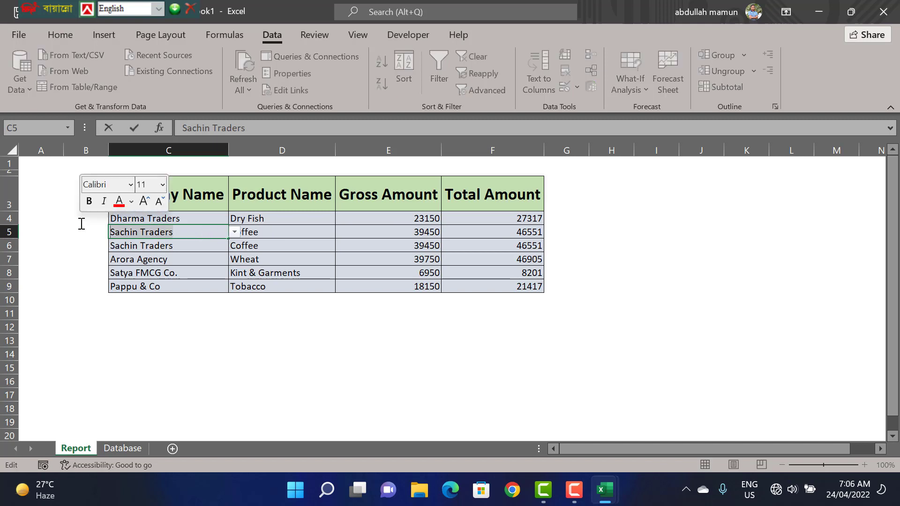
text(n)
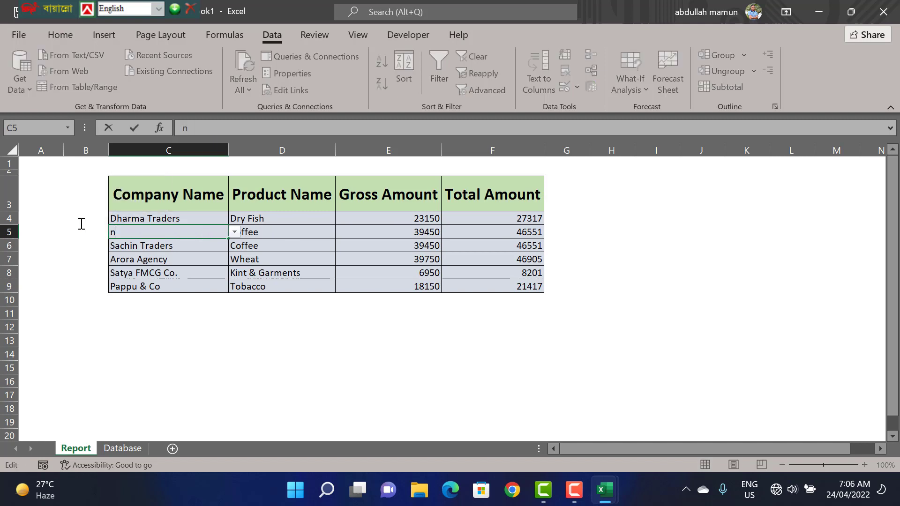
click(234, 233)
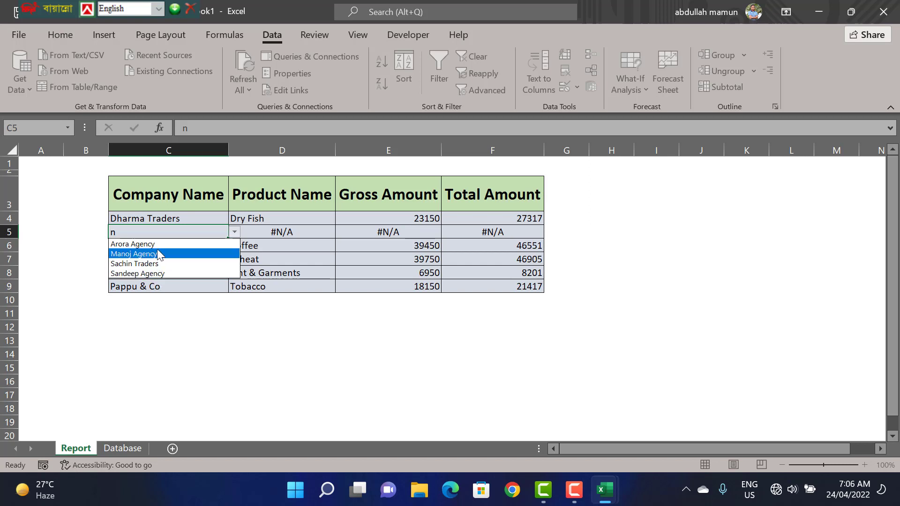
click(158, 245)
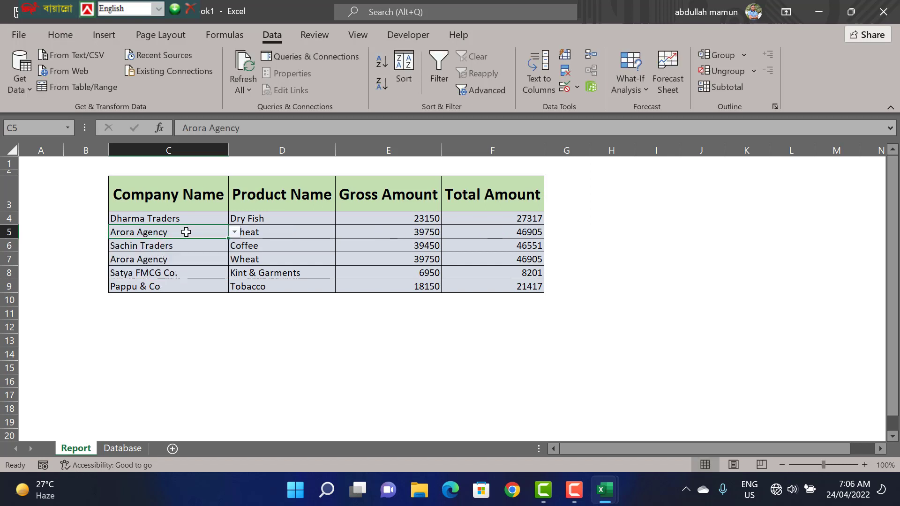
- Replace the company in C6 by narrowing its dropdown list with "t" and choosing Dharma Traders
click(208, 246)
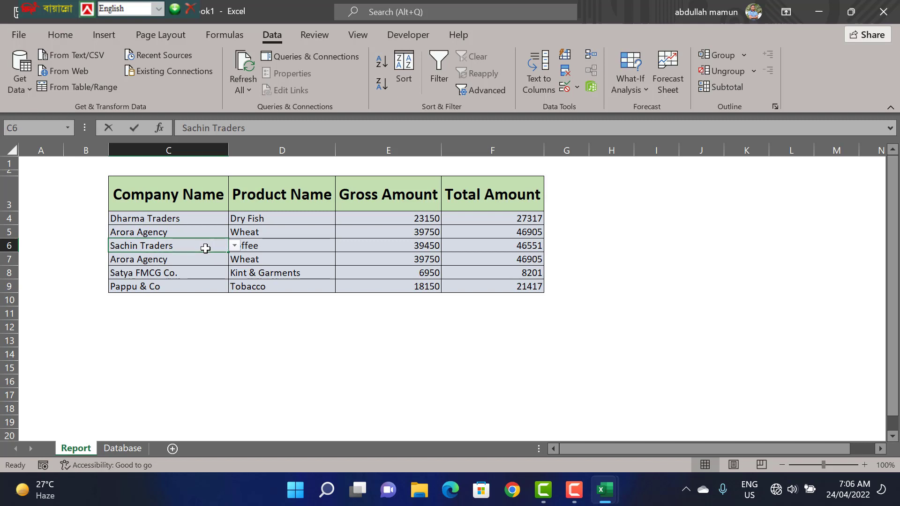
double_click(209, 247)
drag(209, 246, 77, 248)
text(t)
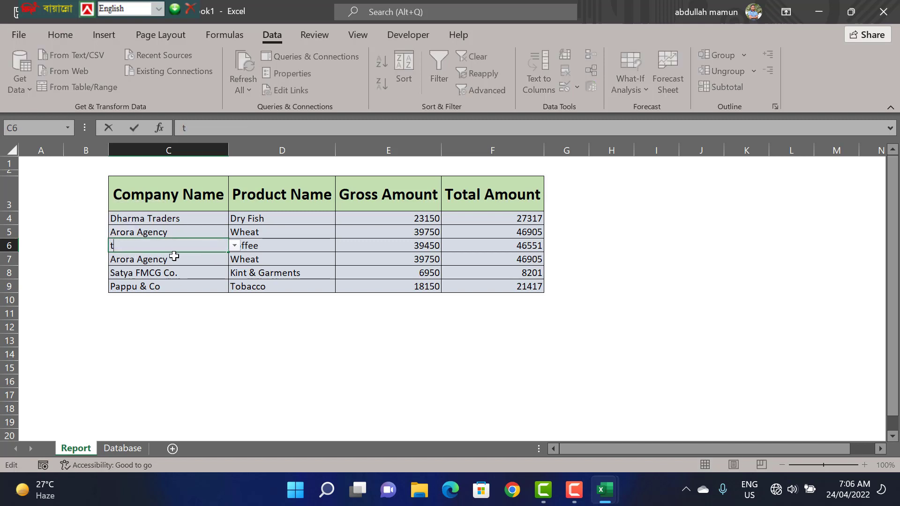
click(235, 245)
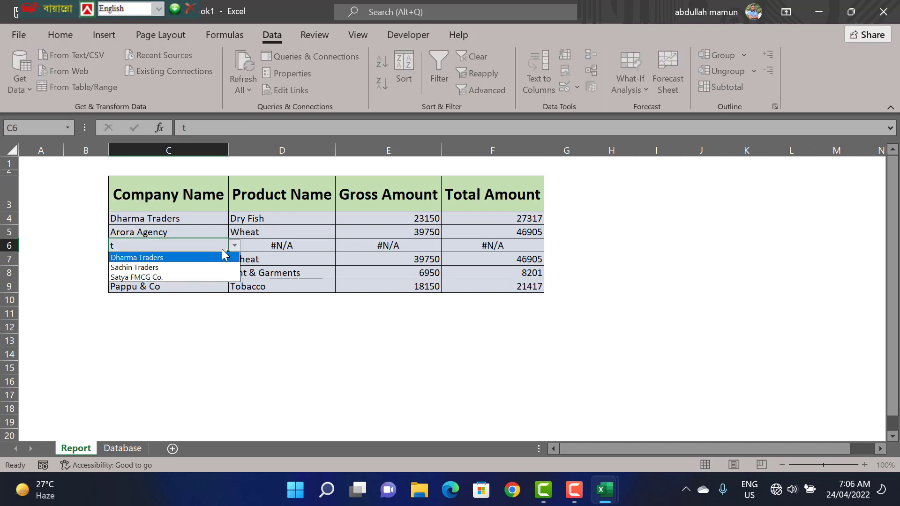
click(178, 261)
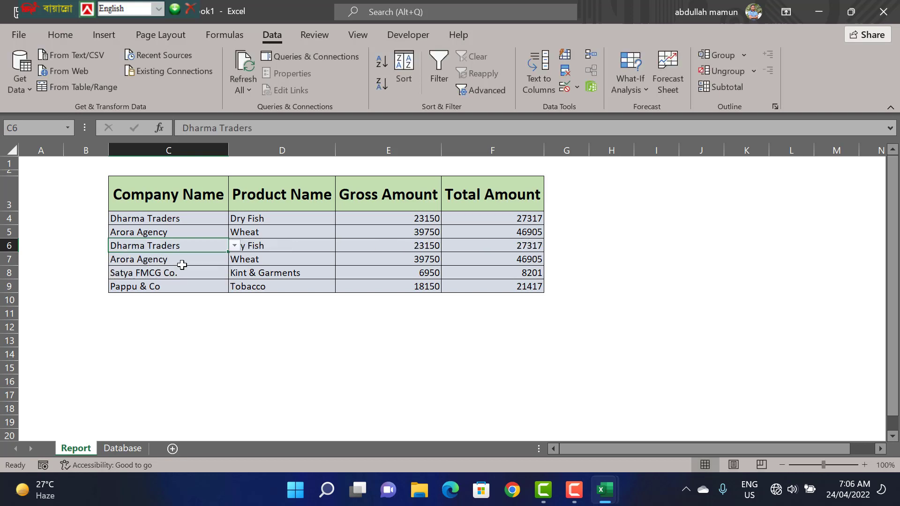
click(193, 259)
click(262, 246)
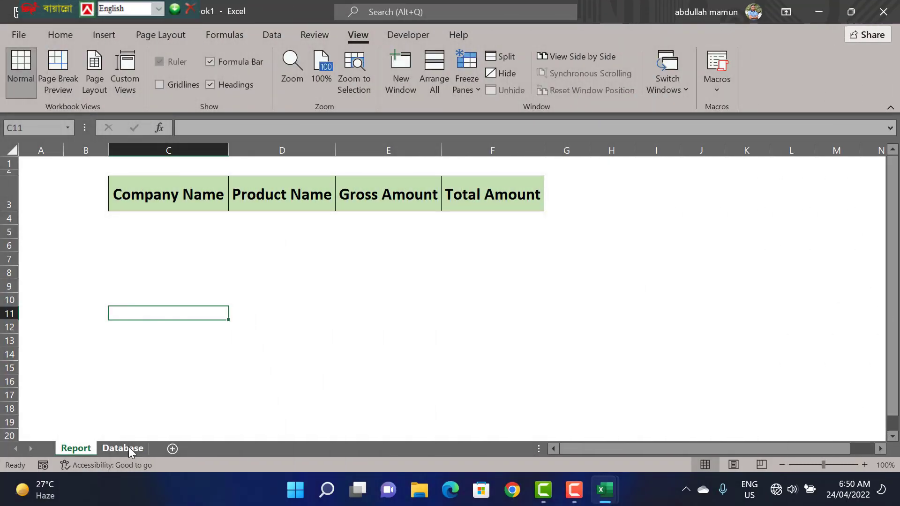
- On the Database sheet, enter =SEARCH(K1,A2:A10) in K2 to look for K1's text in the company names
click(128, 446)
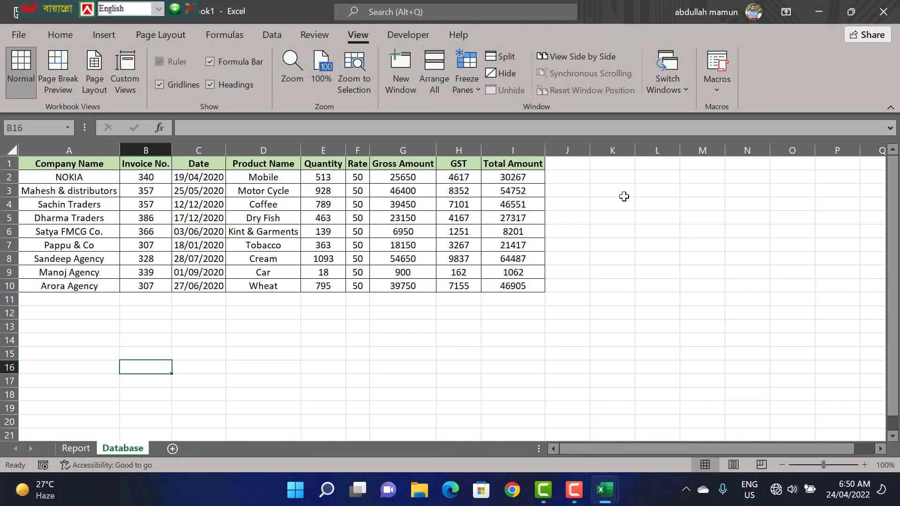
click(625, 164)
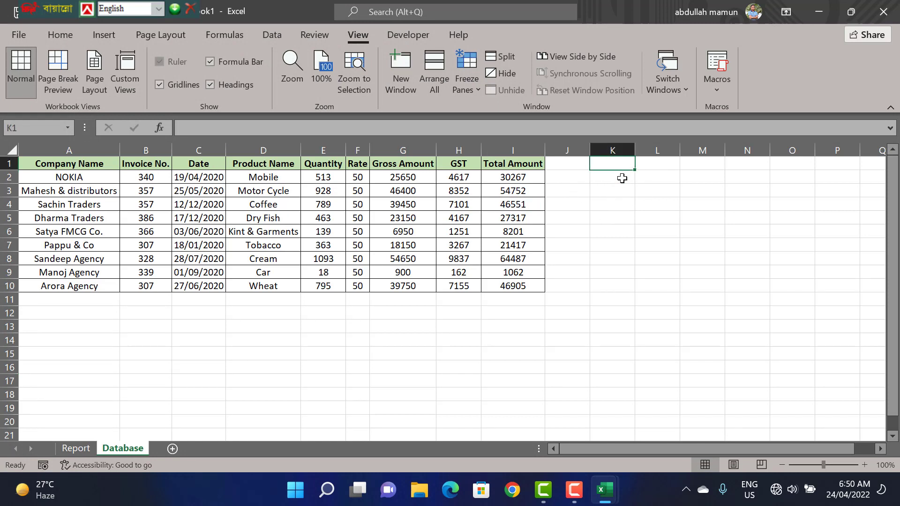
click(616, 177)
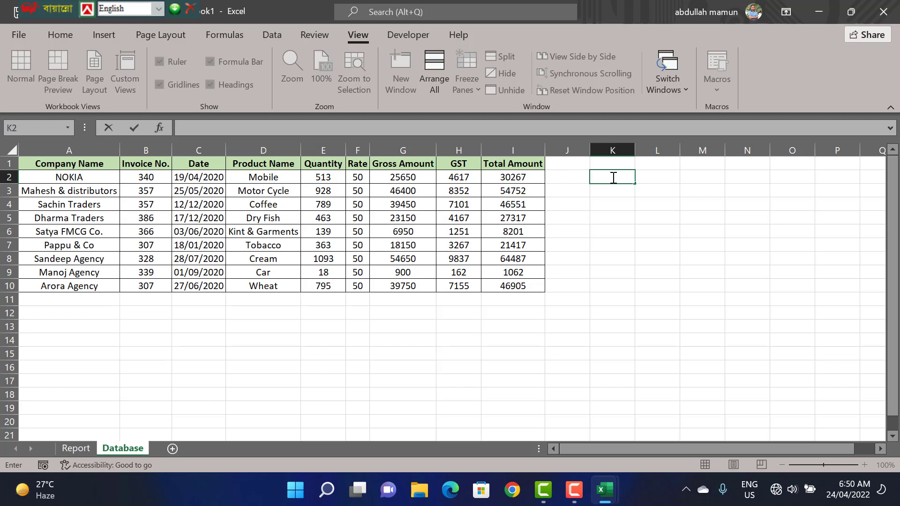
text(=sea)
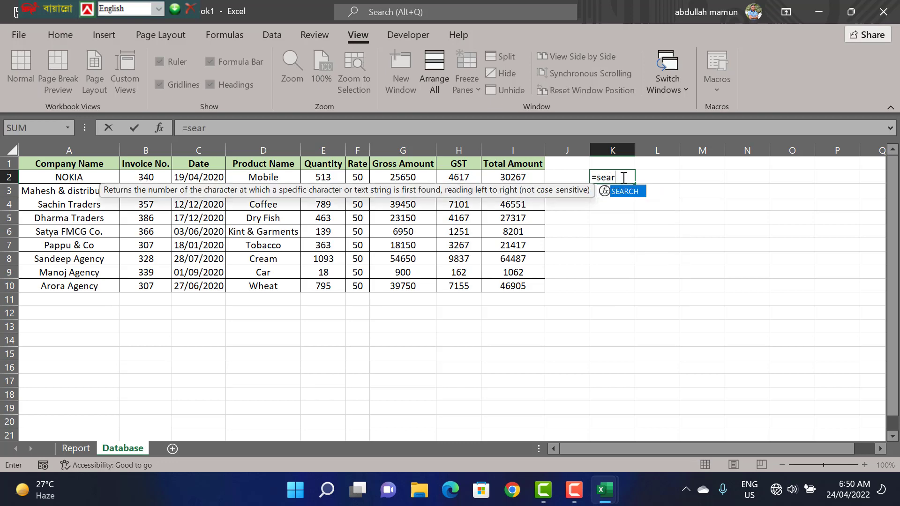
text(r)
double_click(627, 192)
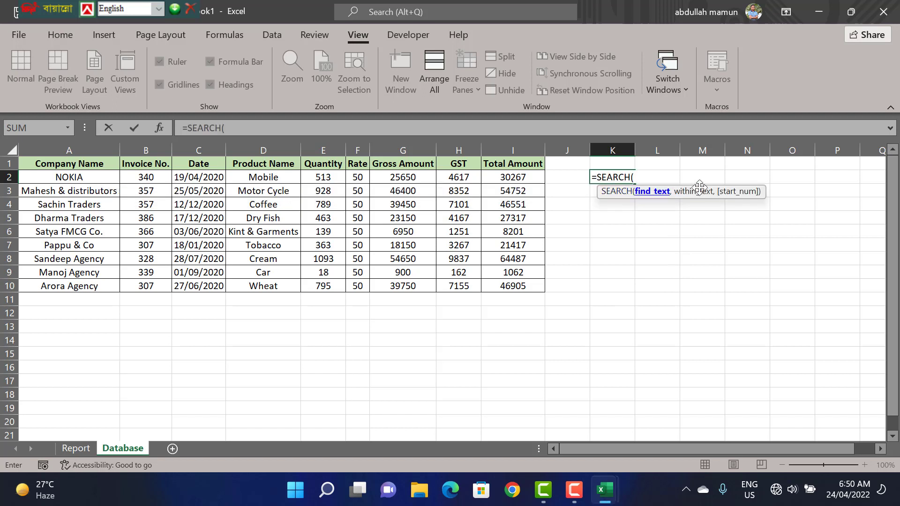
click(623, 163)
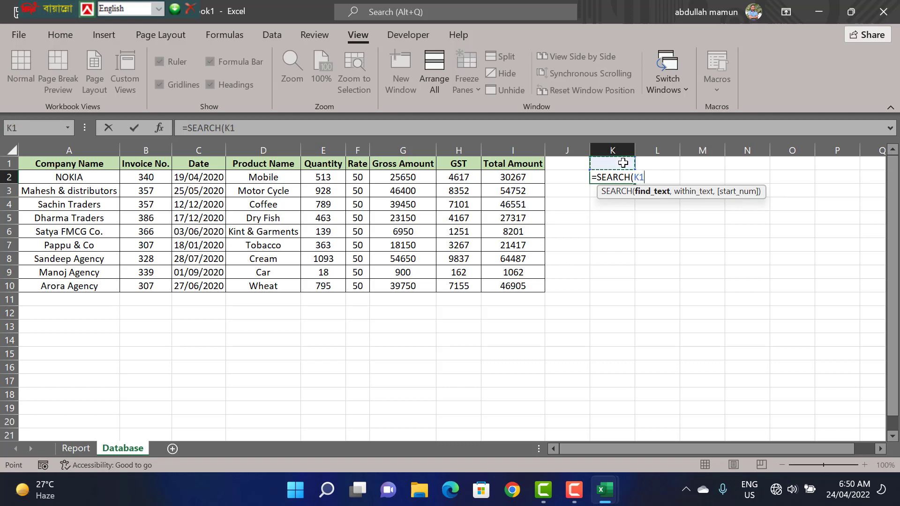
text(,)
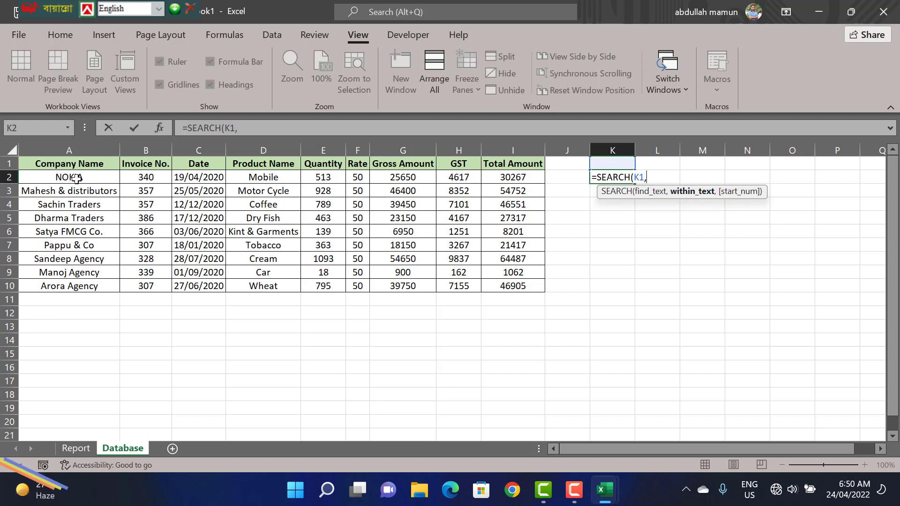
drag(70, 177, 69, 290)
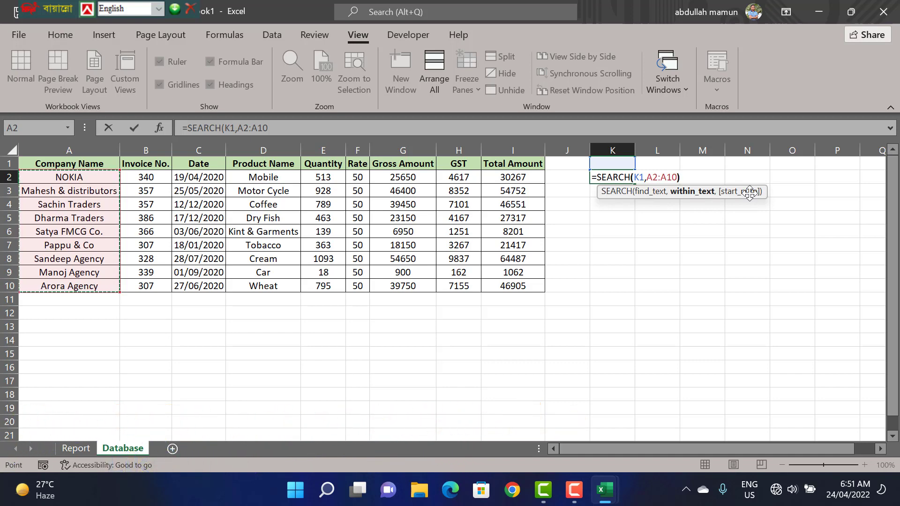
text())
key(Return)
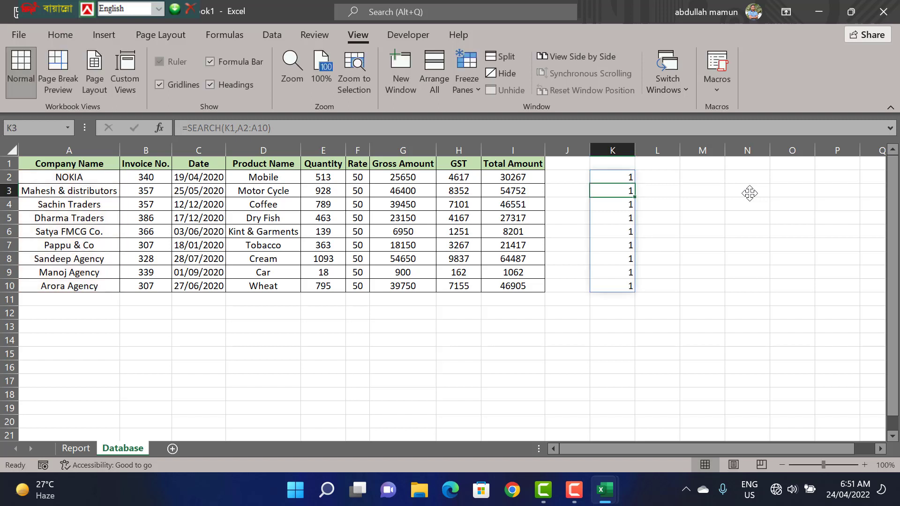
- Enter "n" as the search text in K1 and compare the K2 and K4 results with NOKIA and Sachin Traders
click(604, 177)
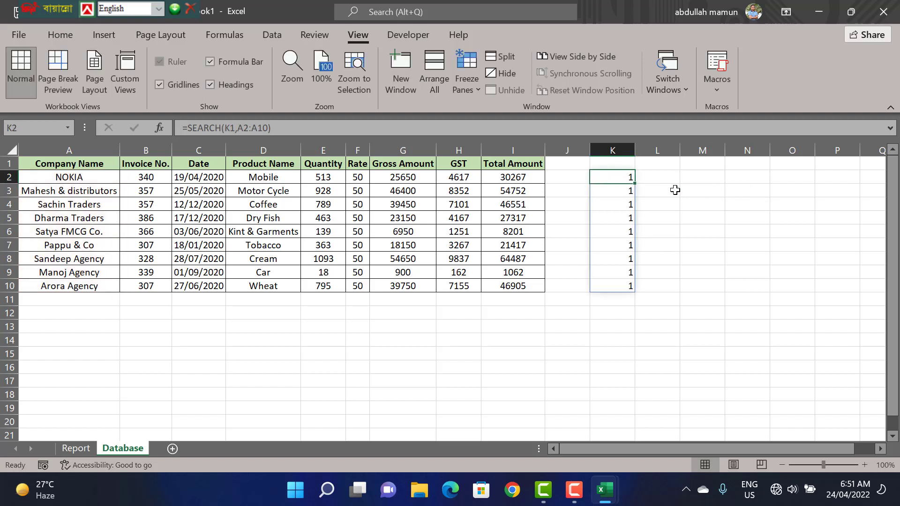
double_click(618, 164)
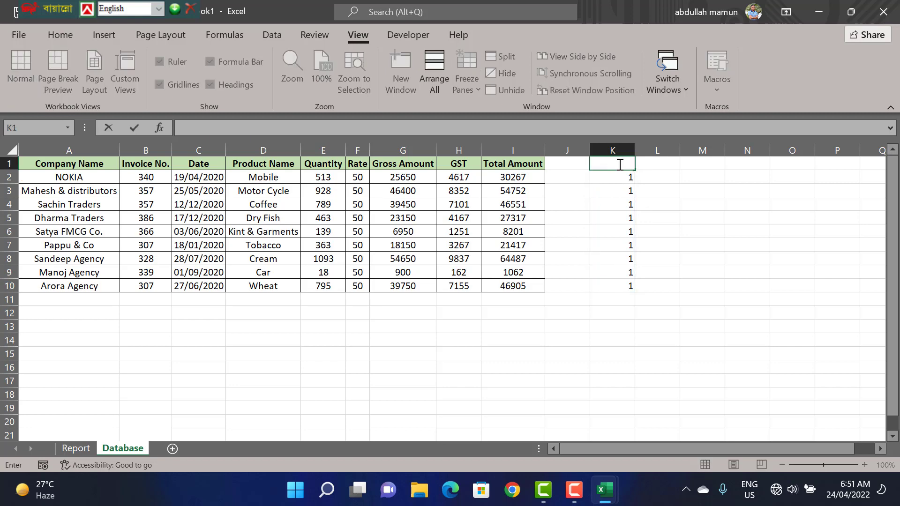
text(n)
key(Return)
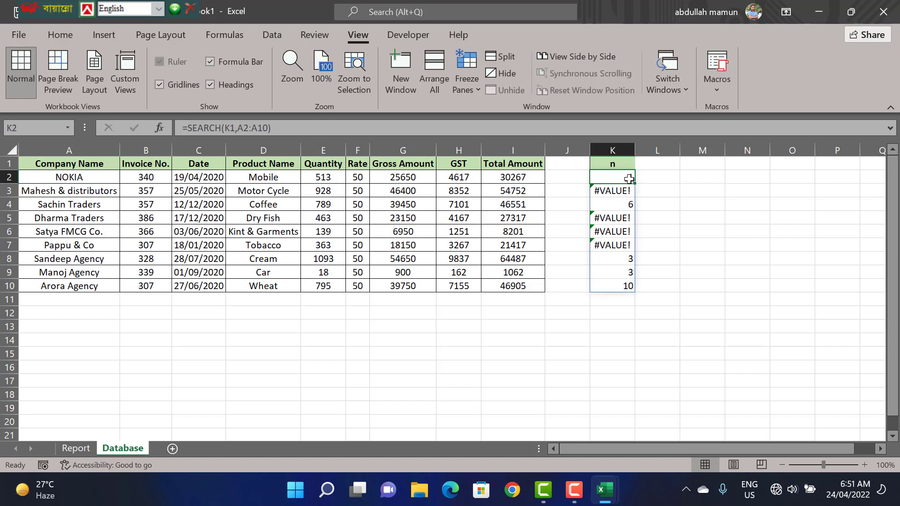
click(69, 178)
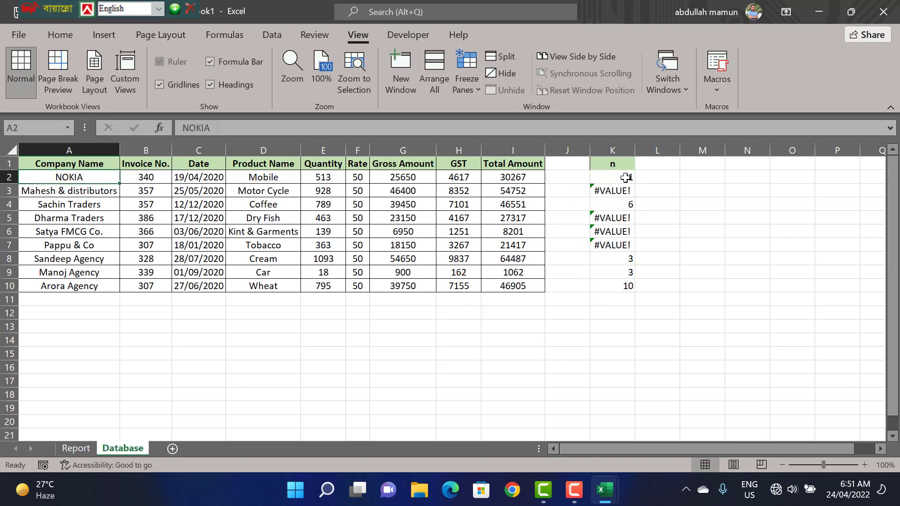
click(625, 177)
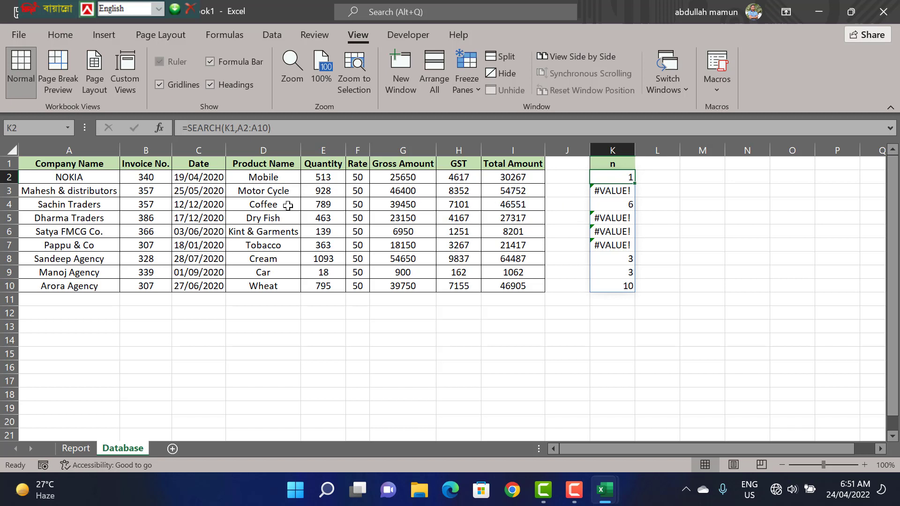
click(56, 206)
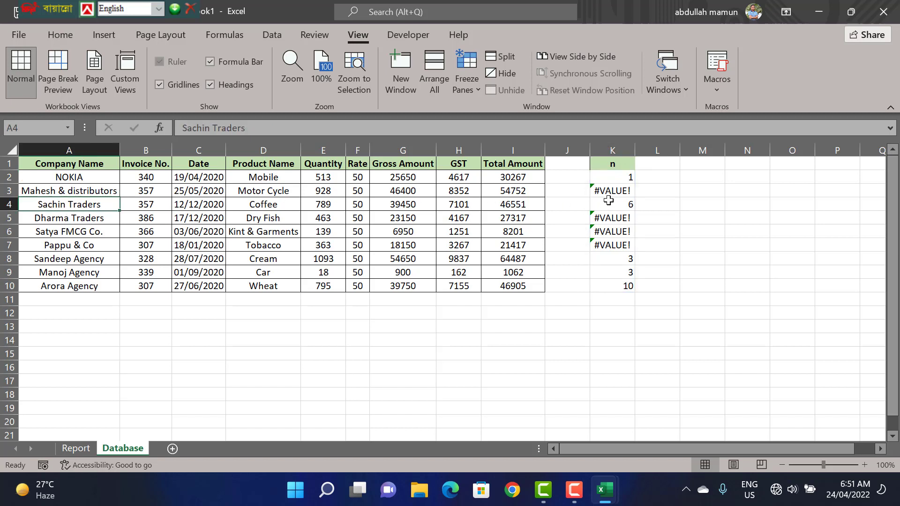
click(621, 208)
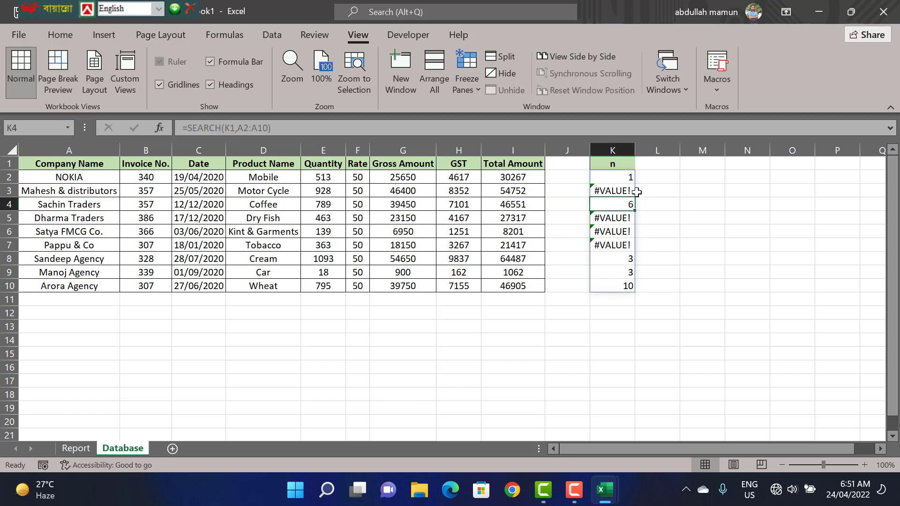
click(613, 165)
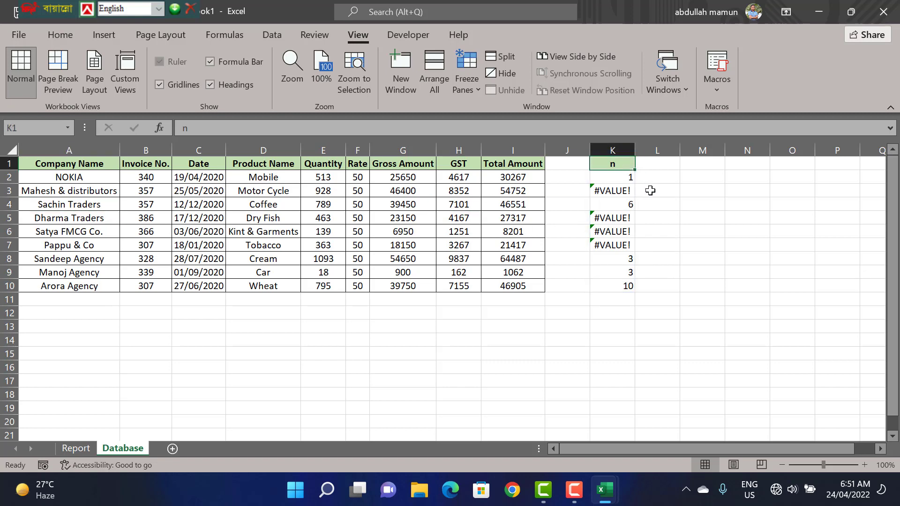
- Wrap the K2 formula in ISNUMBER so it reads =ISNUMBER(SEARCH(K1,A2:A10))
click(611, 177)
double_click(609, 177)
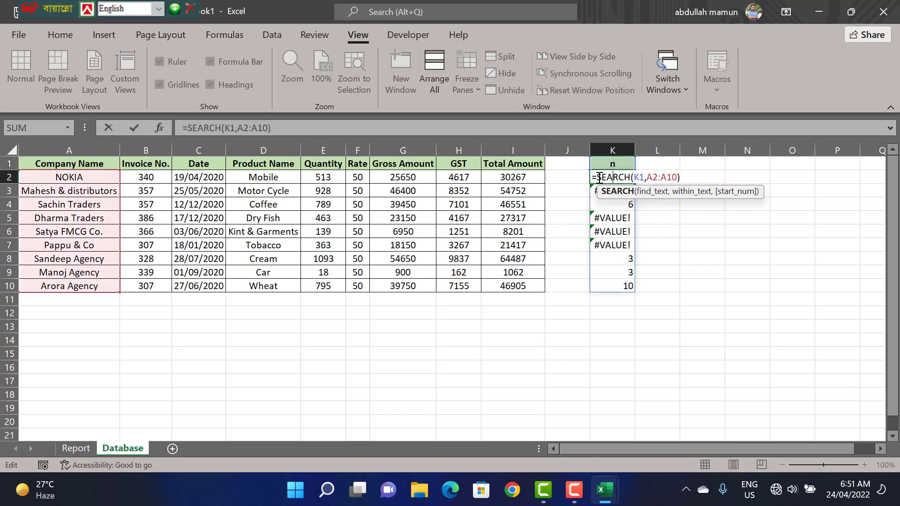
click(599, 178)
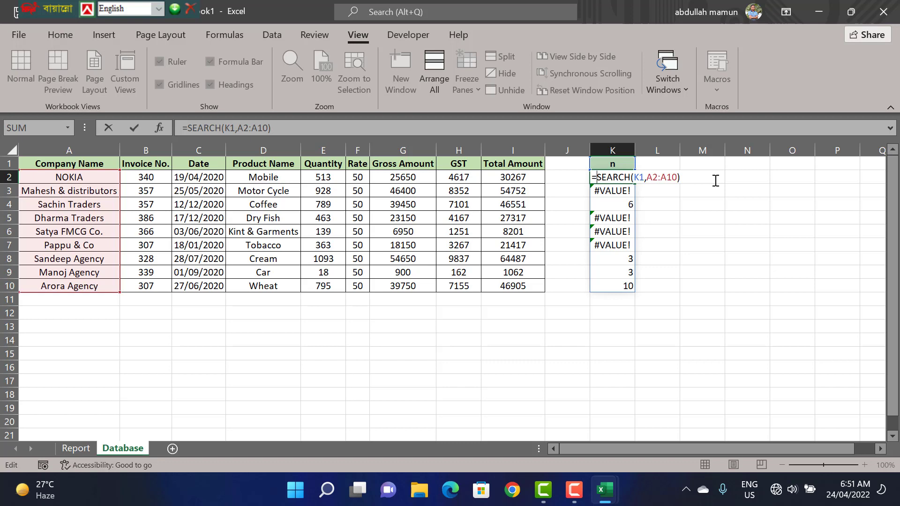
text(i)
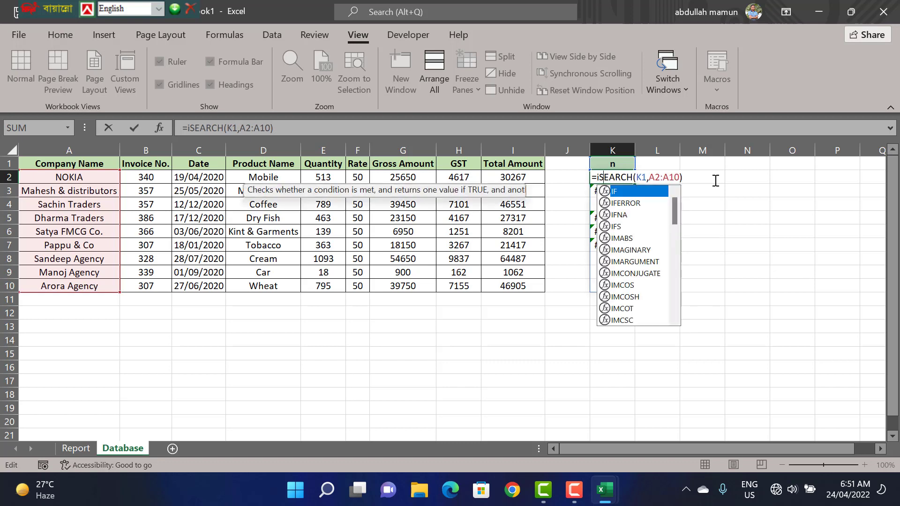
text(sn)
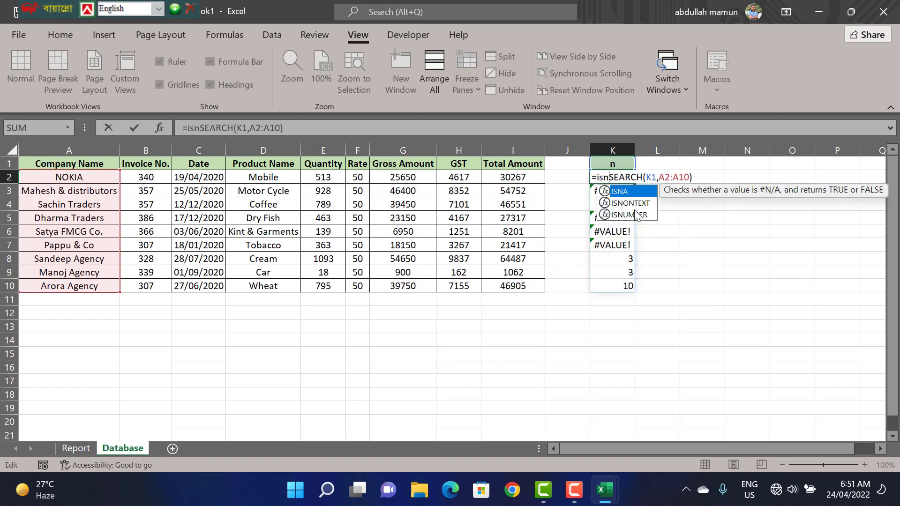
key(Down)
key(Down)
key(Tab)
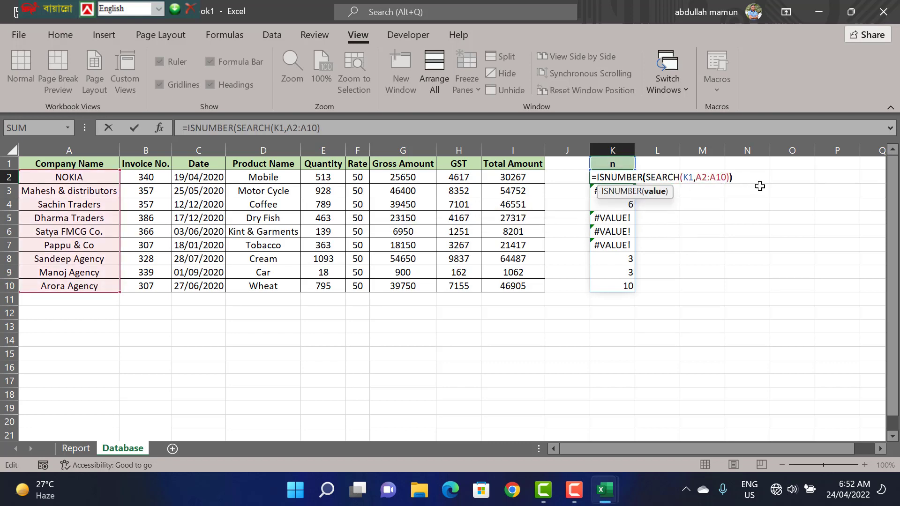
text())
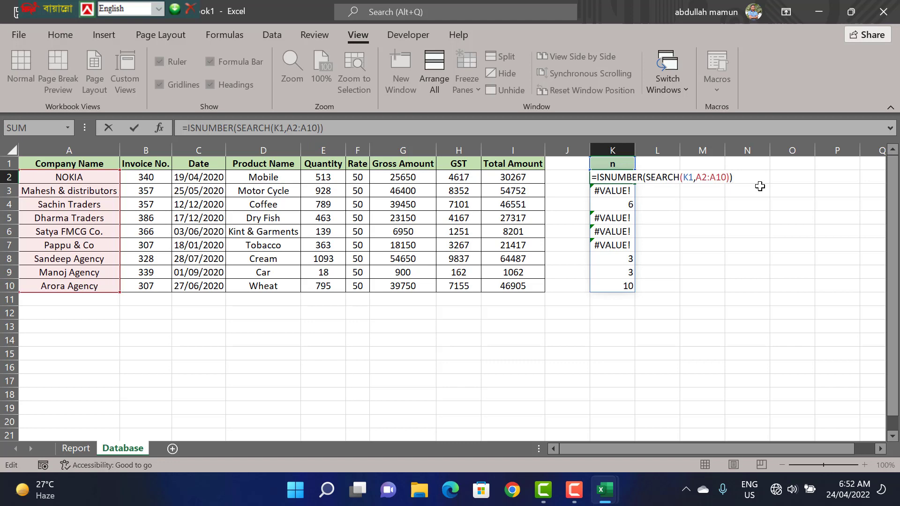
key(Return)
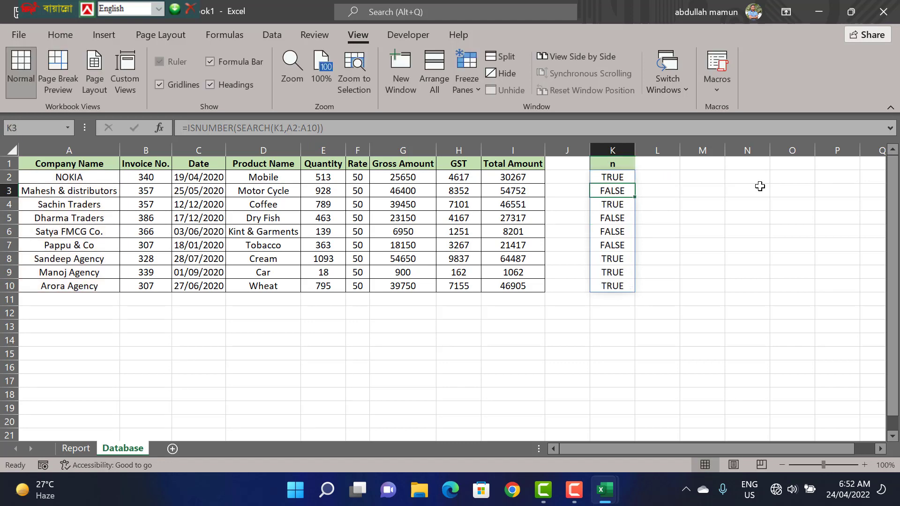
click(615, 177)
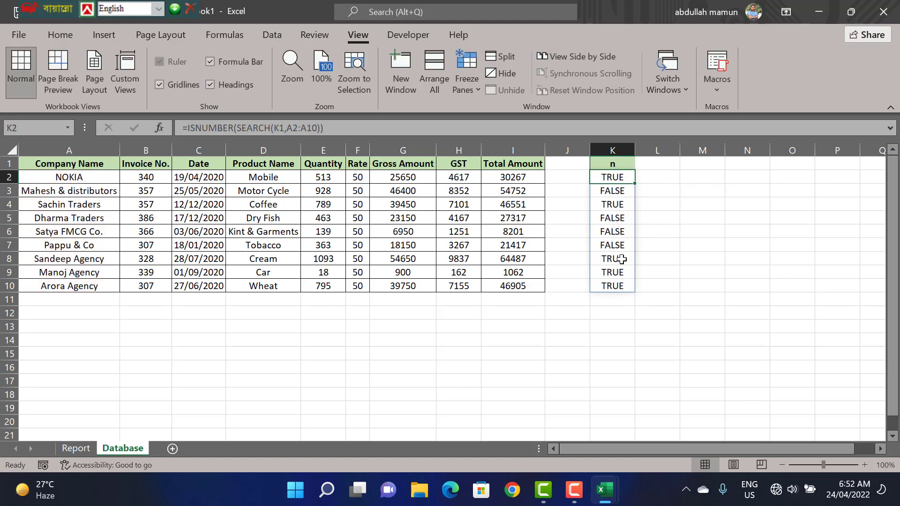
- Wrap the K2 formula in FILTER so it reads =FILTER(A2:A10,ISNUMBER(SEARCH(K1,A2:A10)),"Not Found")
double_click(614, 178)
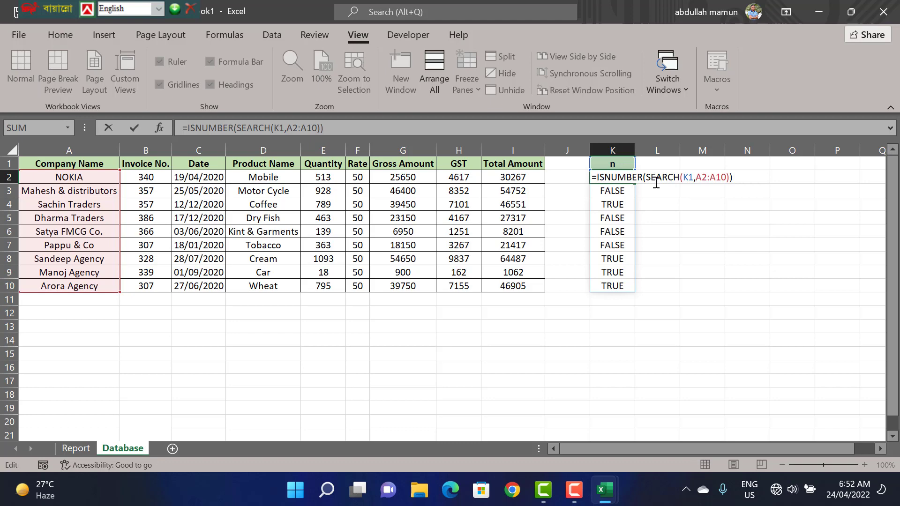
text(fil)
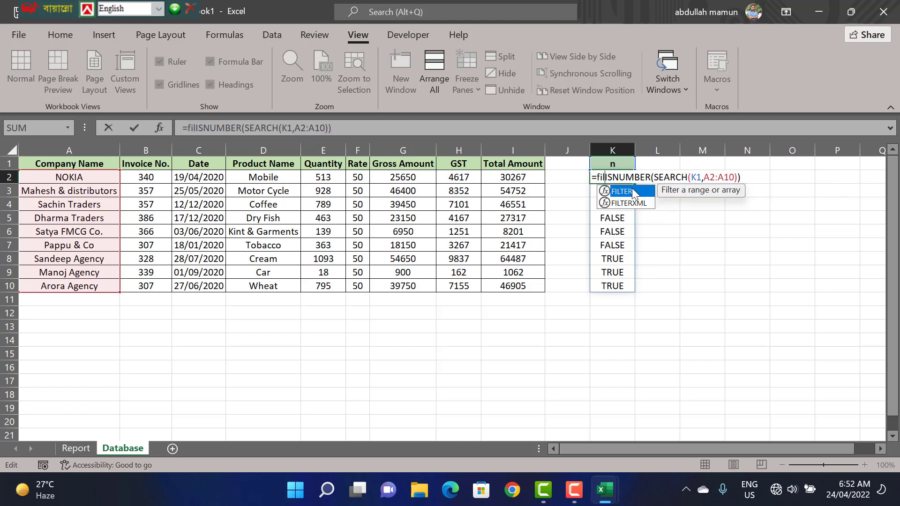
double_click(626, 191)
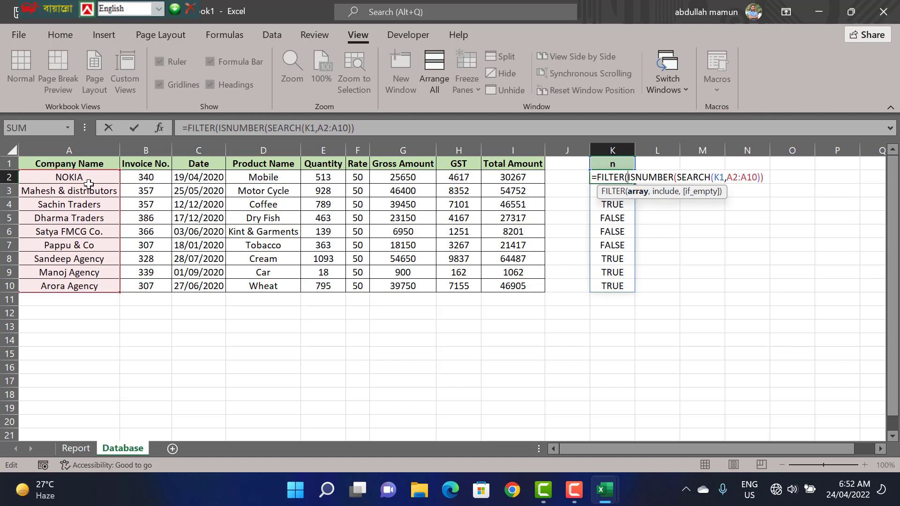
drag(88, 184, 83, 286)
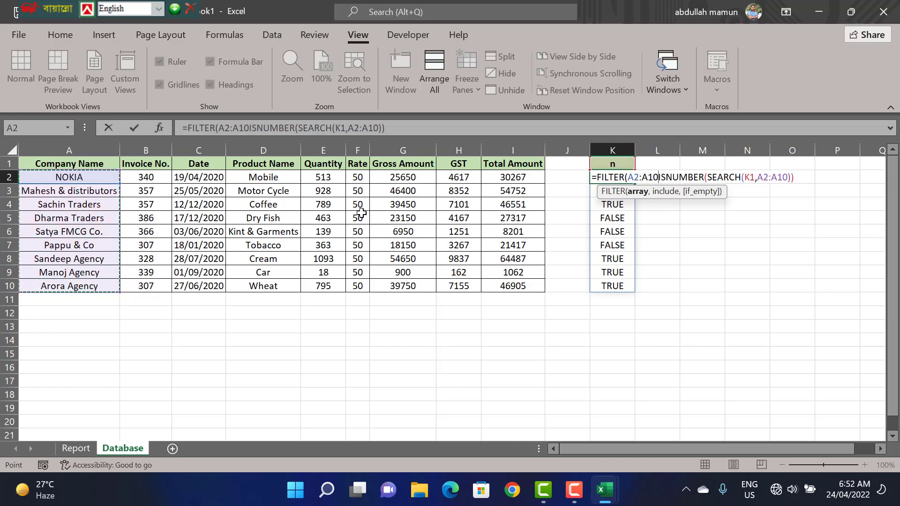
text(,)
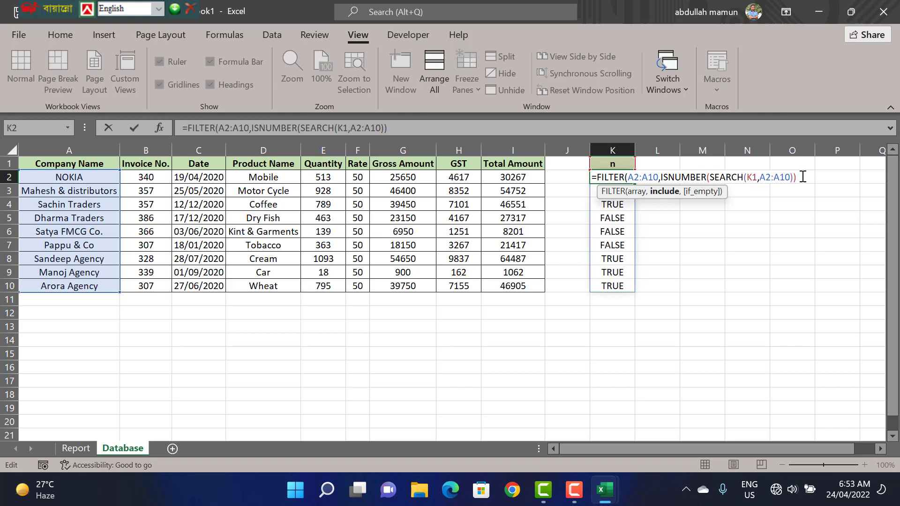
text(,"Not Found)
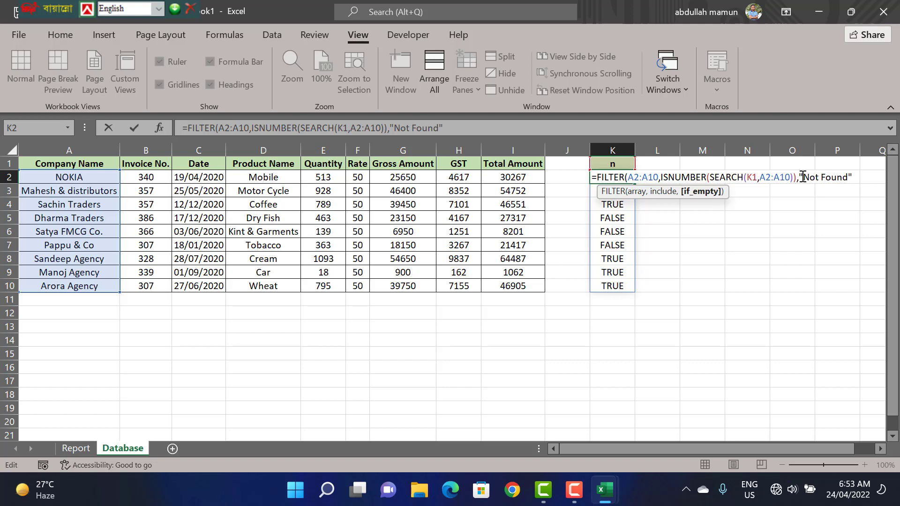
text())
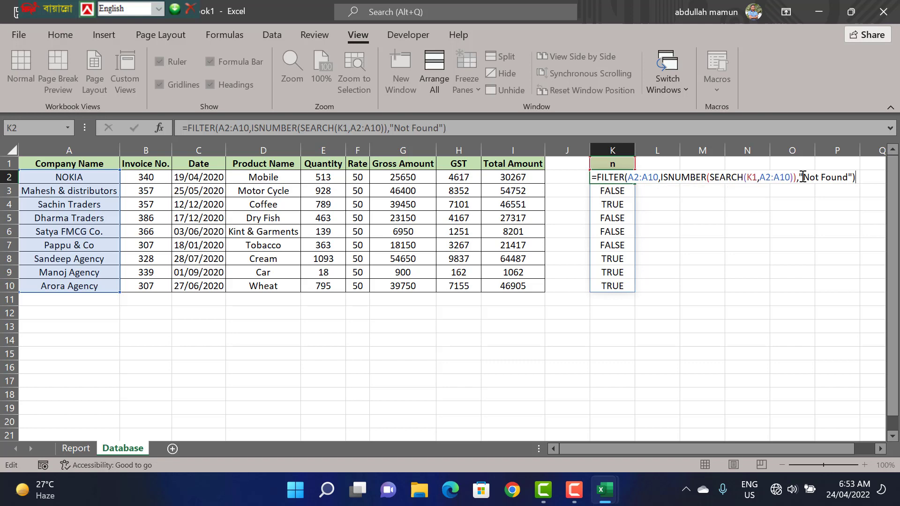
key(Return)
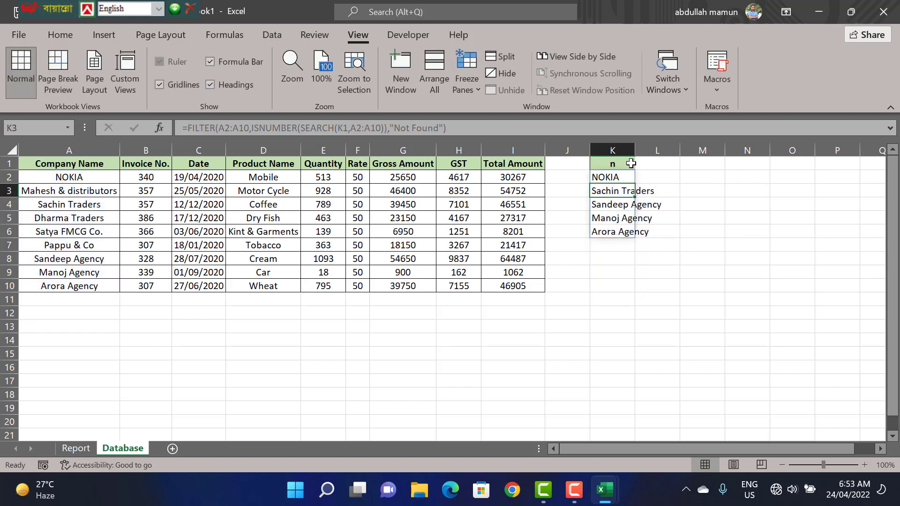
- Widen column K to fit the filtered company names and review the list in K2:K6
drag(635, 151, 664, 151)
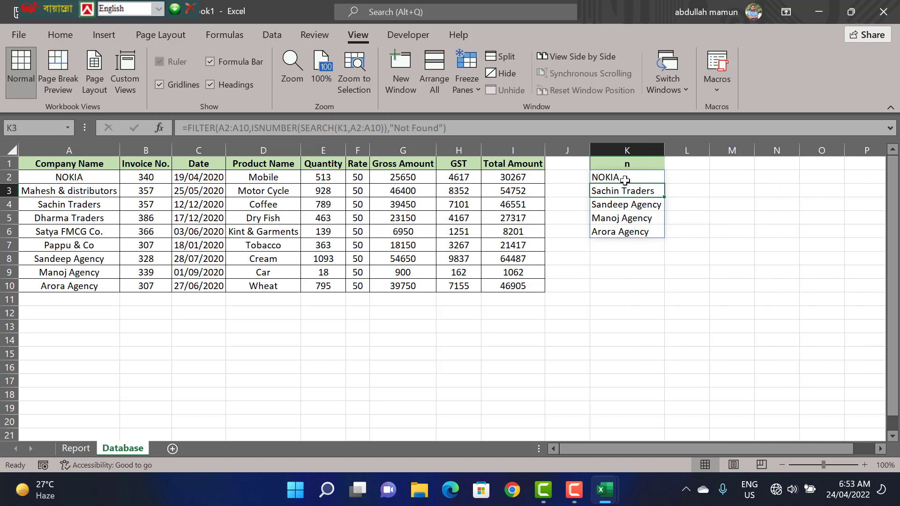
click(605, 207)
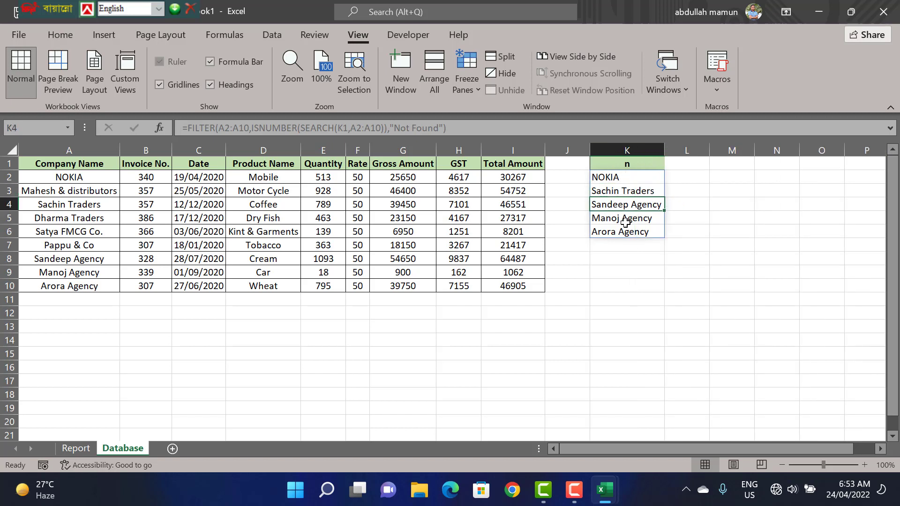
click(625, 221)
click(623, 234)
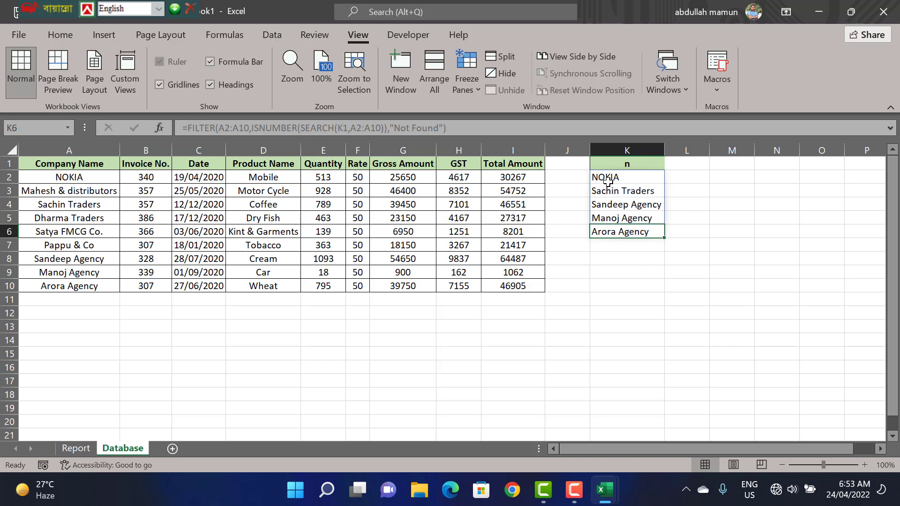
drag(608, 182, 613, 233)
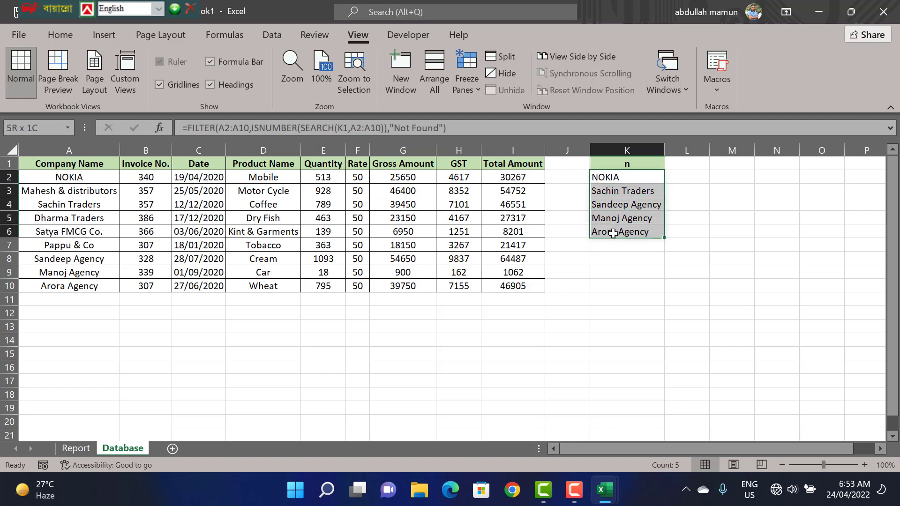
click(630, 183)
drag(604, 177, 607, 229)
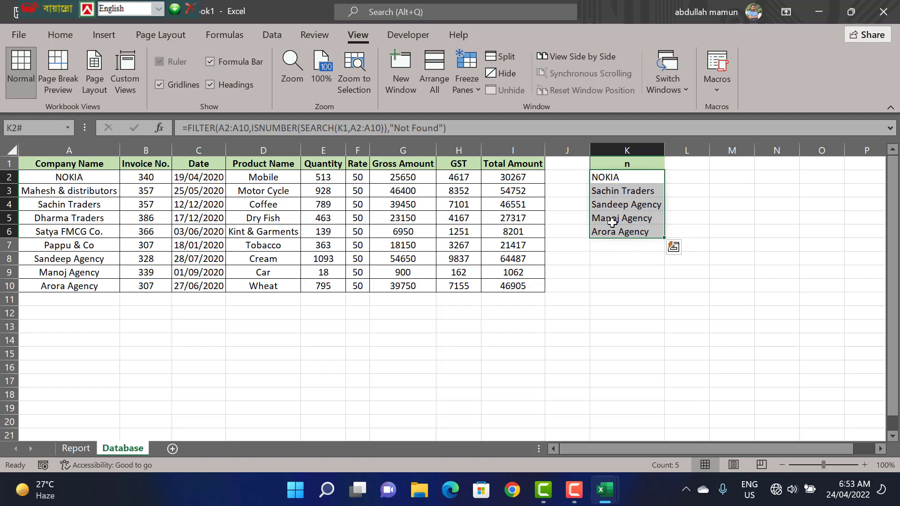
- Wrap the K2 formula in SORT so it reads =SORT(FILTER(A2:A10,ISNUMBER(SEARCH(K1,A2:A10)),"Not Found")) and review the sorted names
click(188, 127)
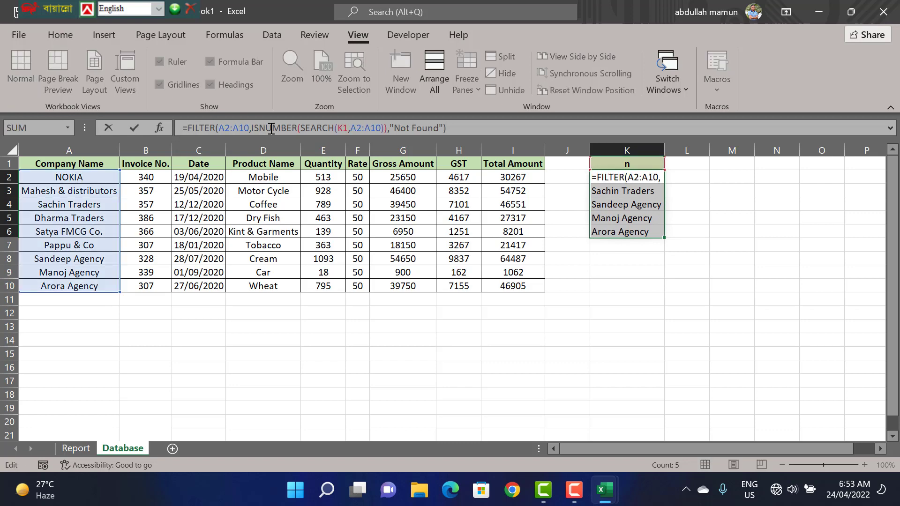
text(so)
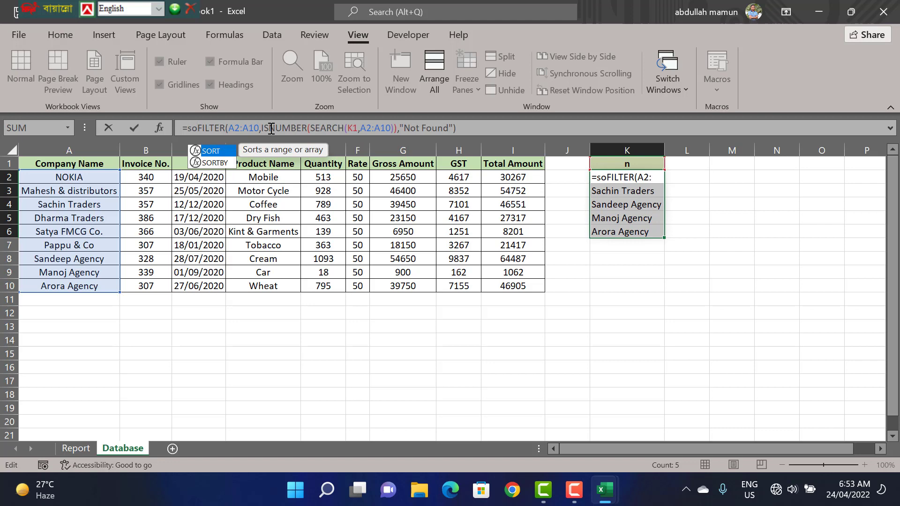
double_click(210, 151)
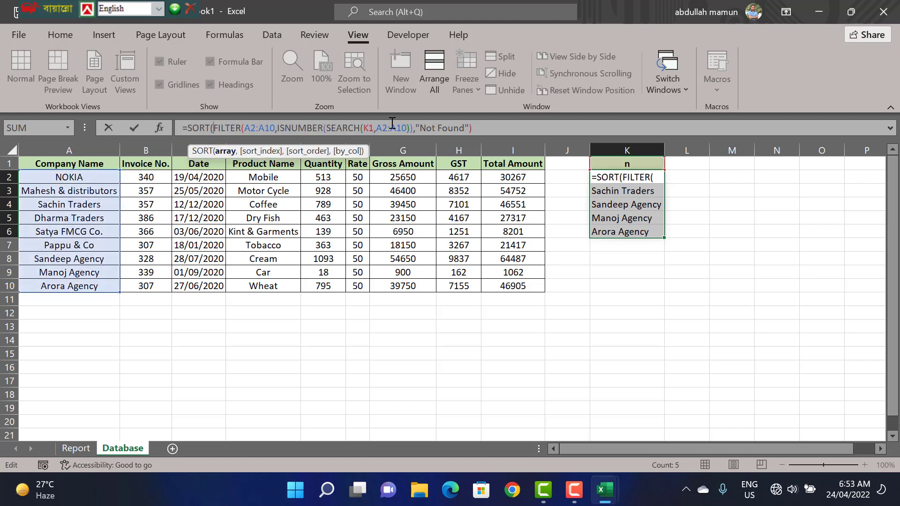
click(494, 127)
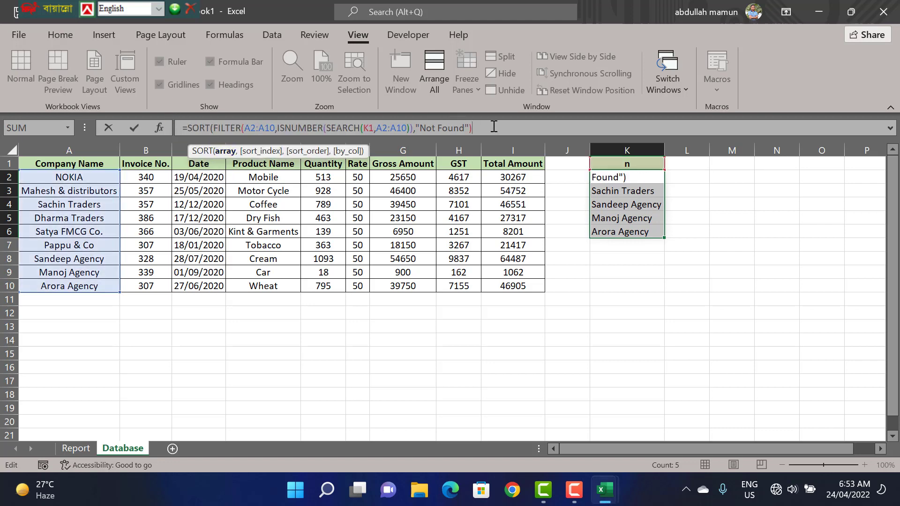
text())
key(Return)
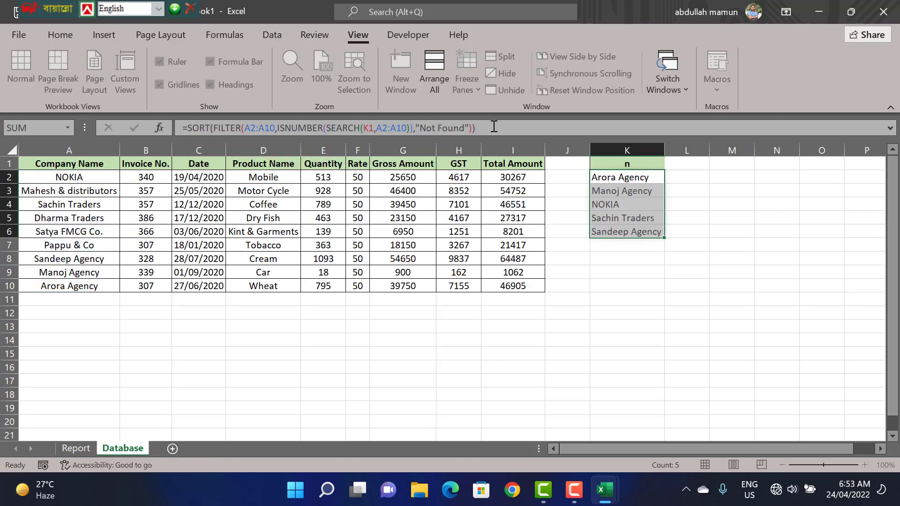
drag(620, 179, 622, 230)
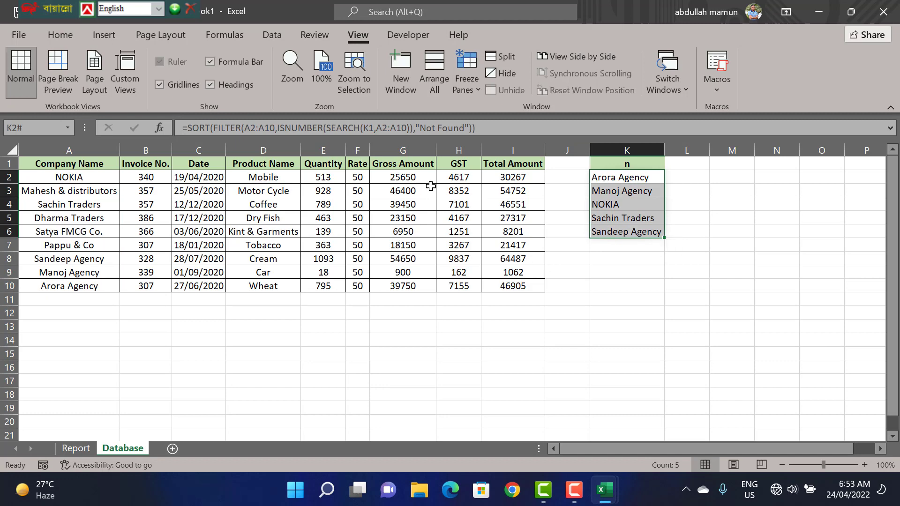
click(488, 128)
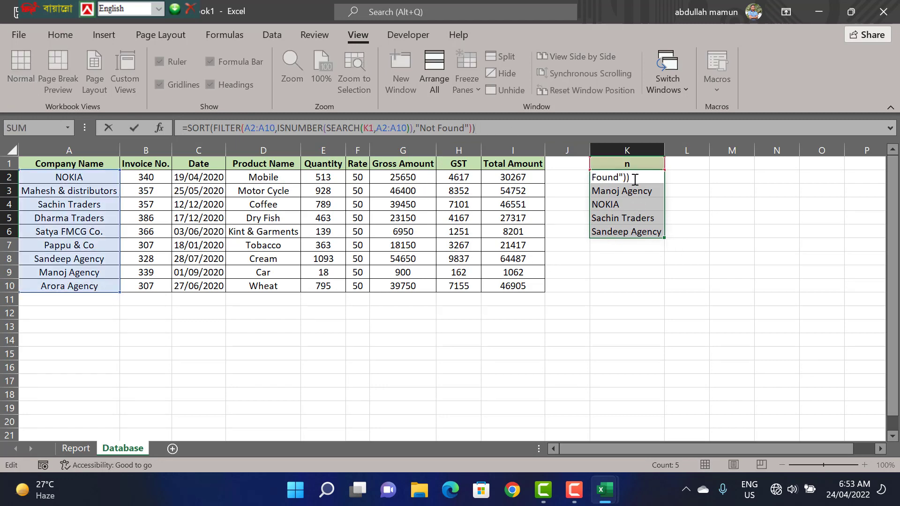
click(688, 204)
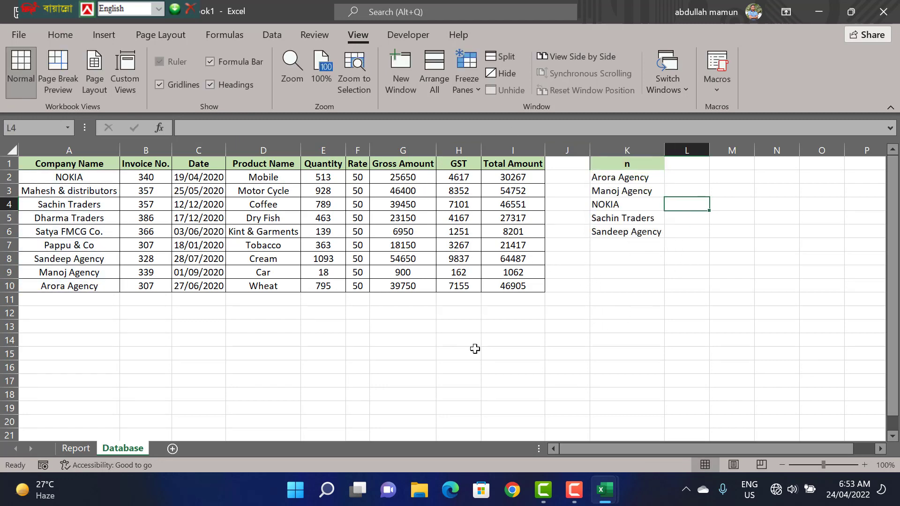
- In the Database sheet's K2 formula, replace SEARCH's K1 reference with Report!C4, and autofit column K to the company names
click(89, 448)
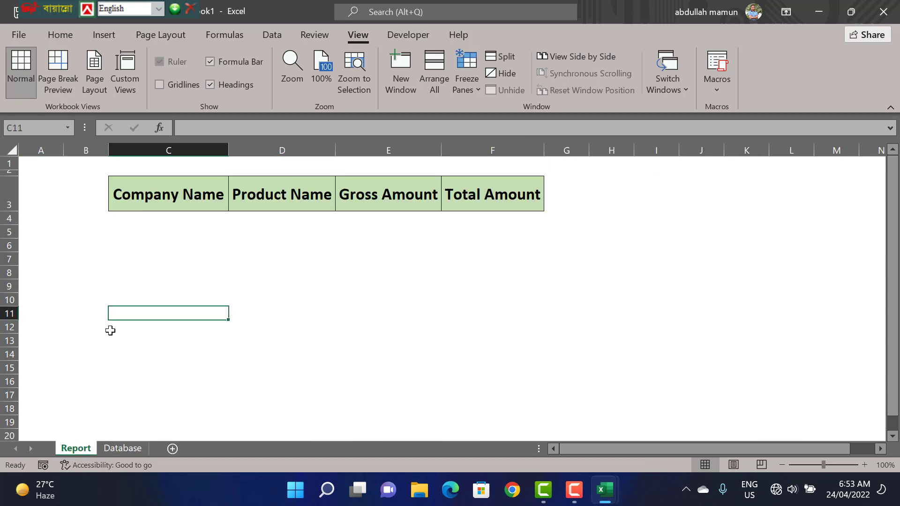
click(188, 232)
click(188, 221)
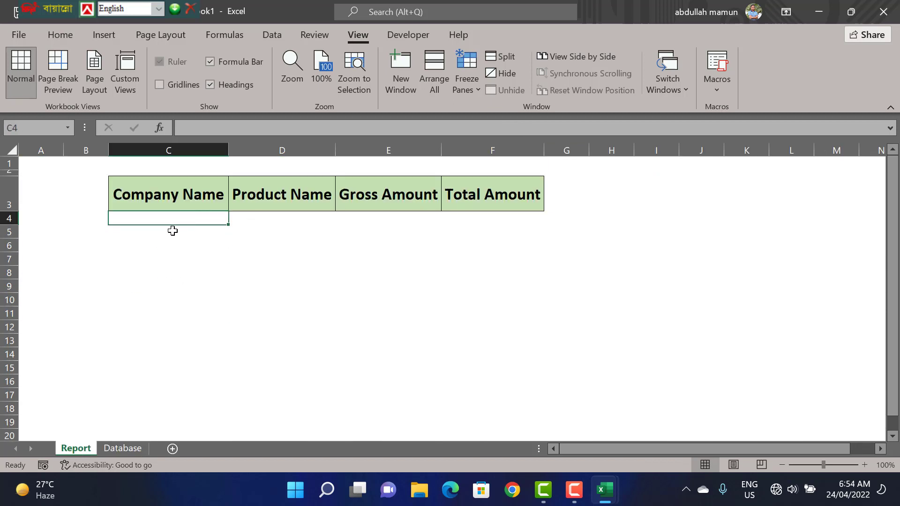
key(ctrl+Page_Down)
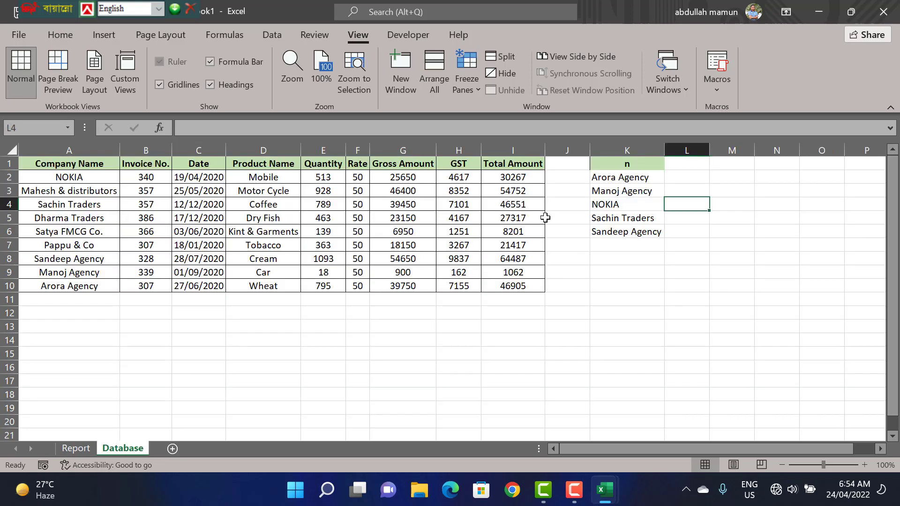
click(639, 181)
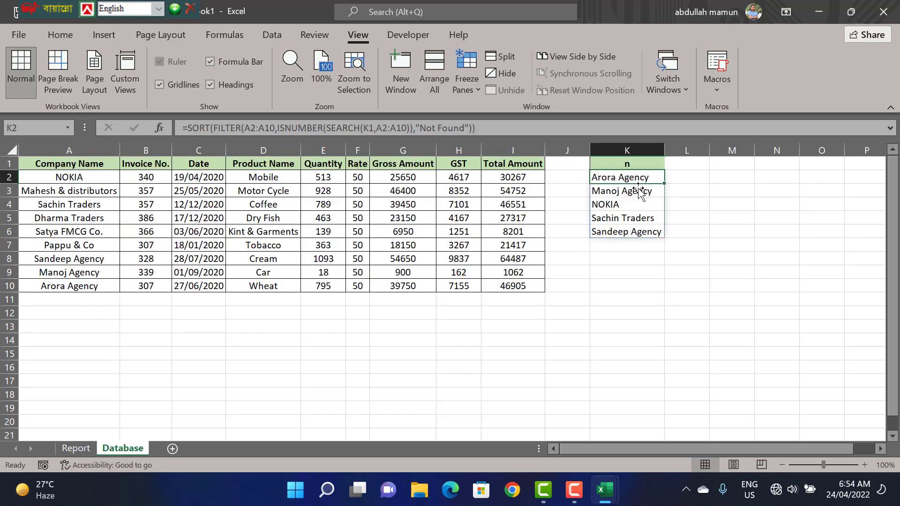
click(374, 127)
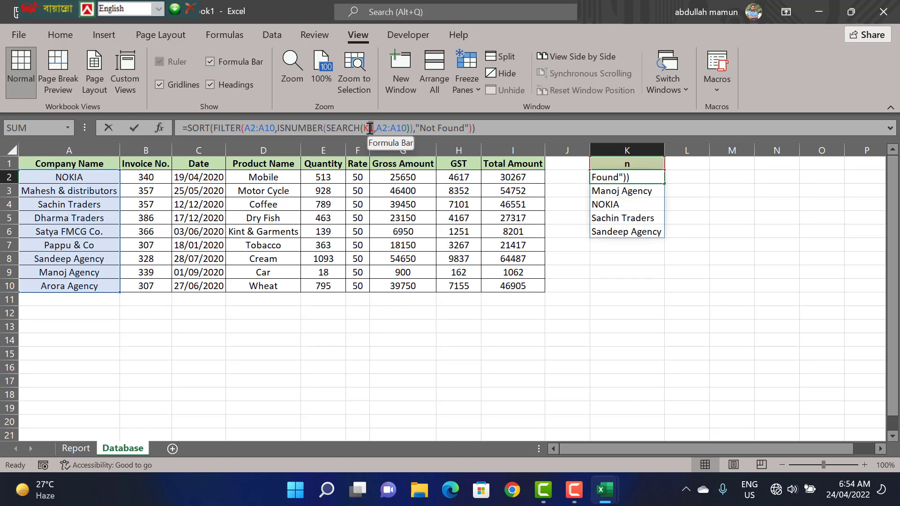
double_click(366, 128)
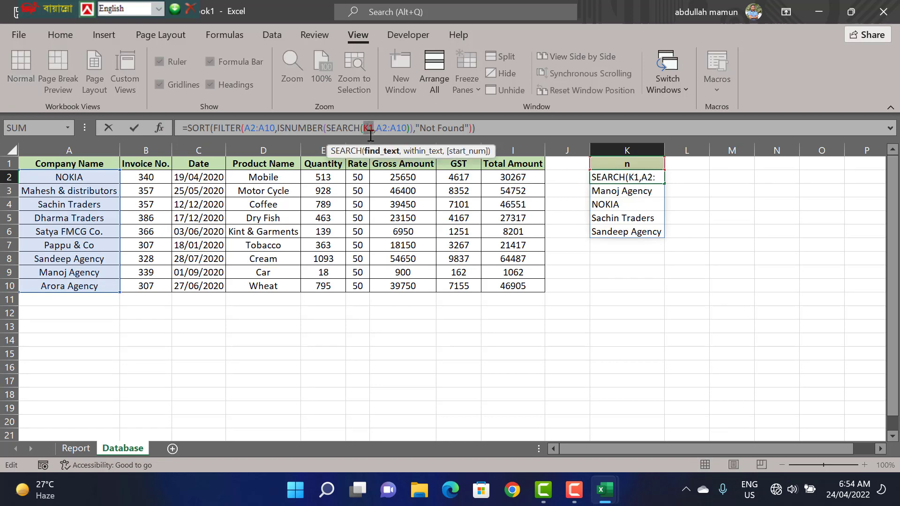
click(78, 449)
click(171, 221)
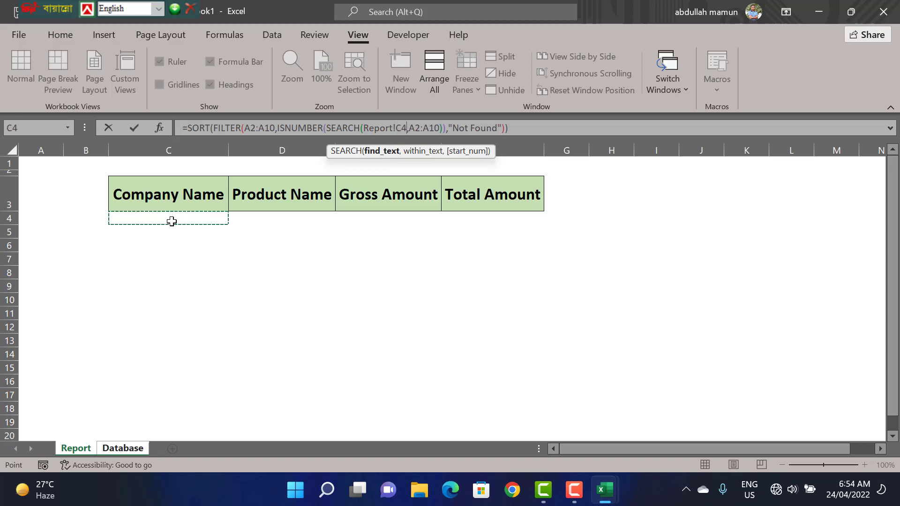
click(526, 129)
key(Return)
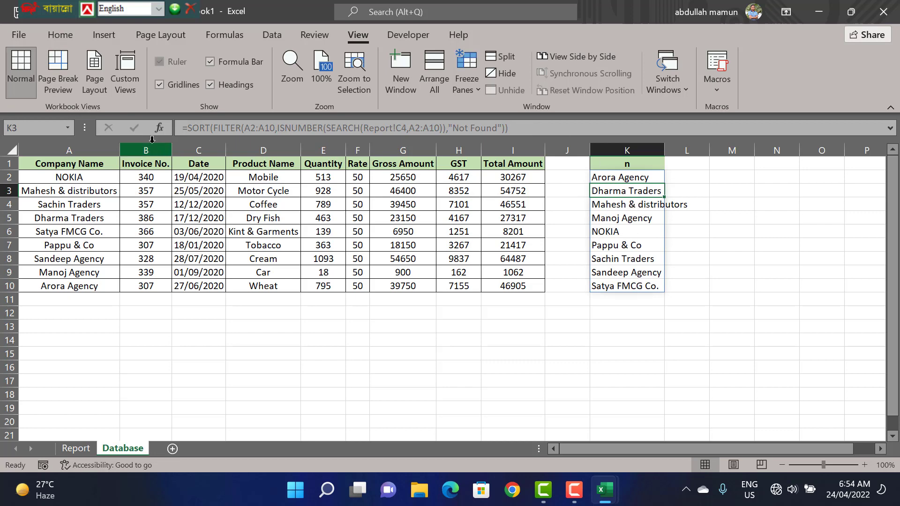
double_click(664, 149)
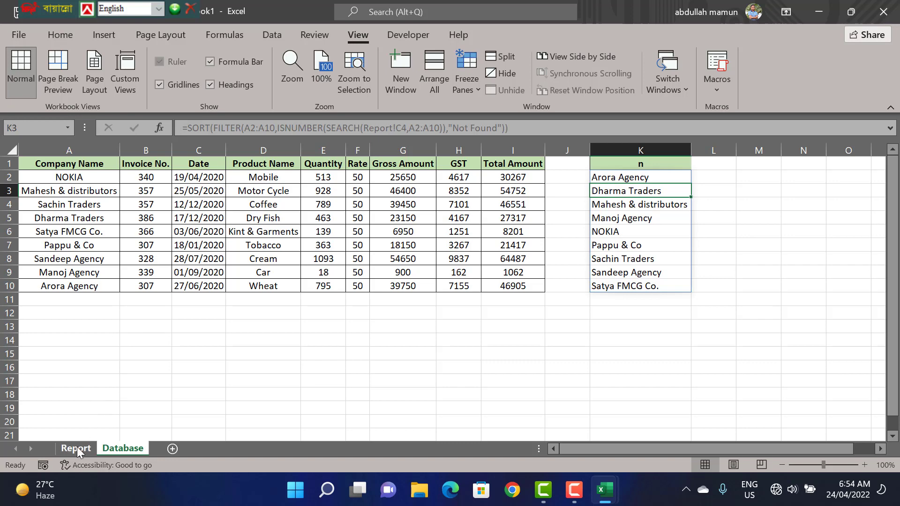
- Enter "r" in C4 of the Report sheet and check the filtered company list on the Database sheet
key(ctrl+Page_Up)
click(159, 220)
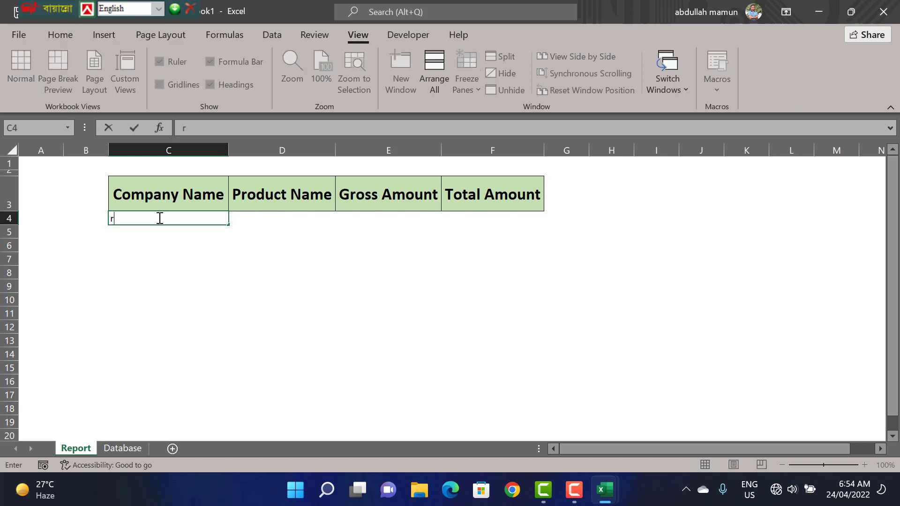
key(Return)
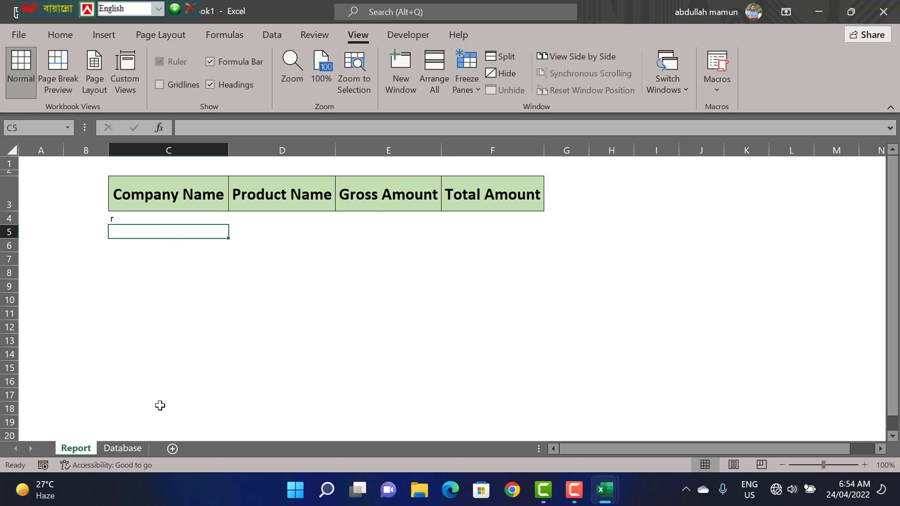
click(122, 448)
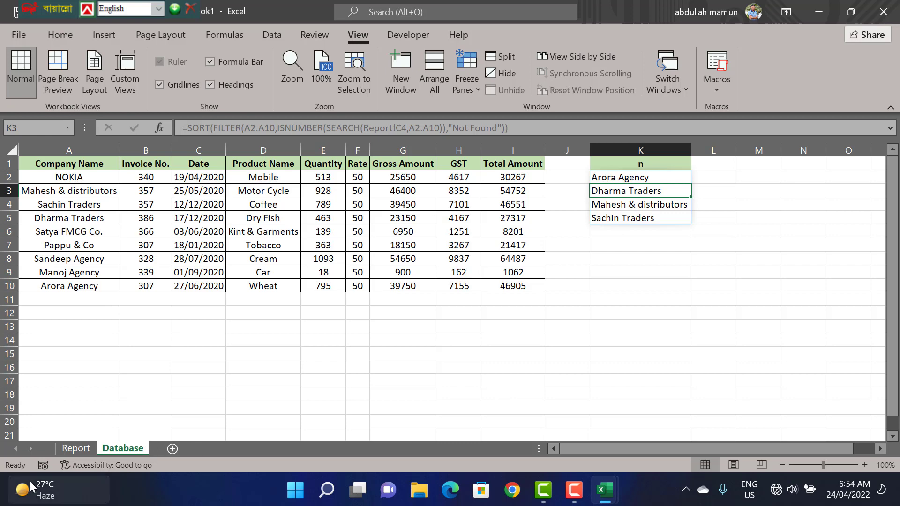
- On the Report sheet, apply all borders and a light blue-gray fill to the range C4:F9
click(87, 450)
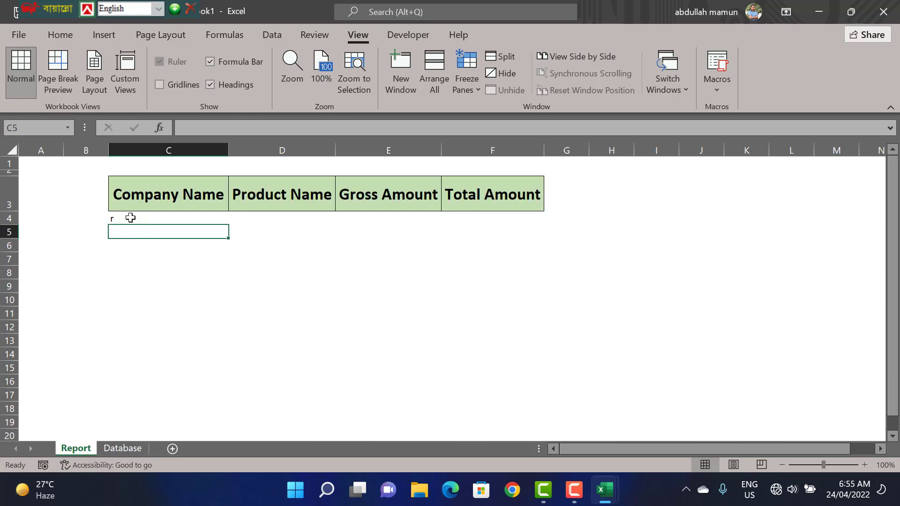
drag(130, 218, 482, 284)
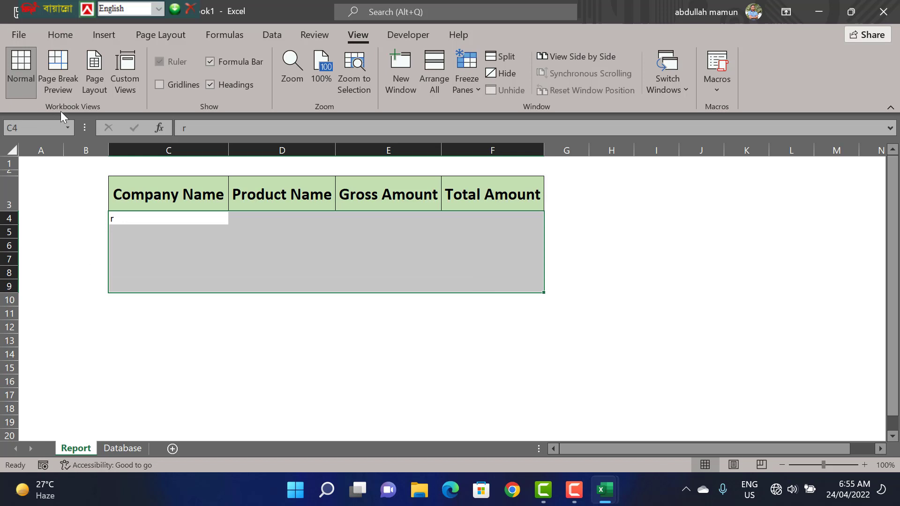
click(65, 34)
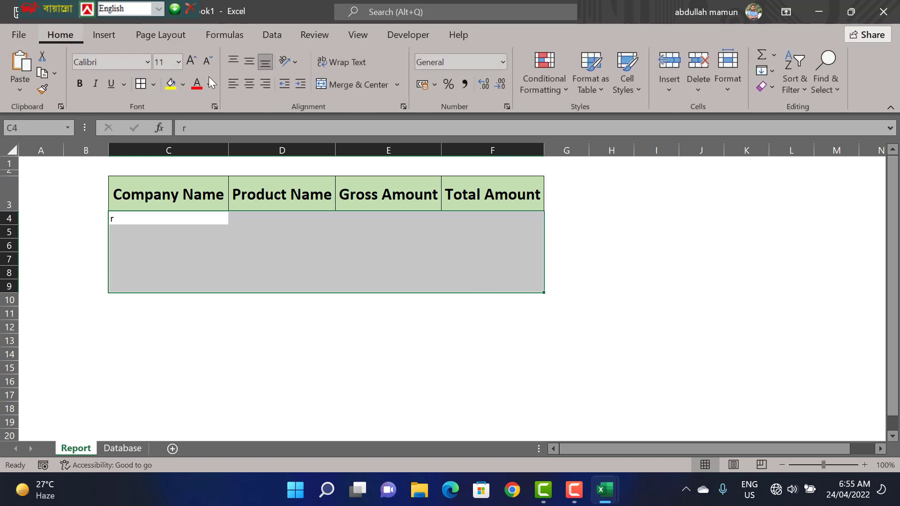
click(141, 84)
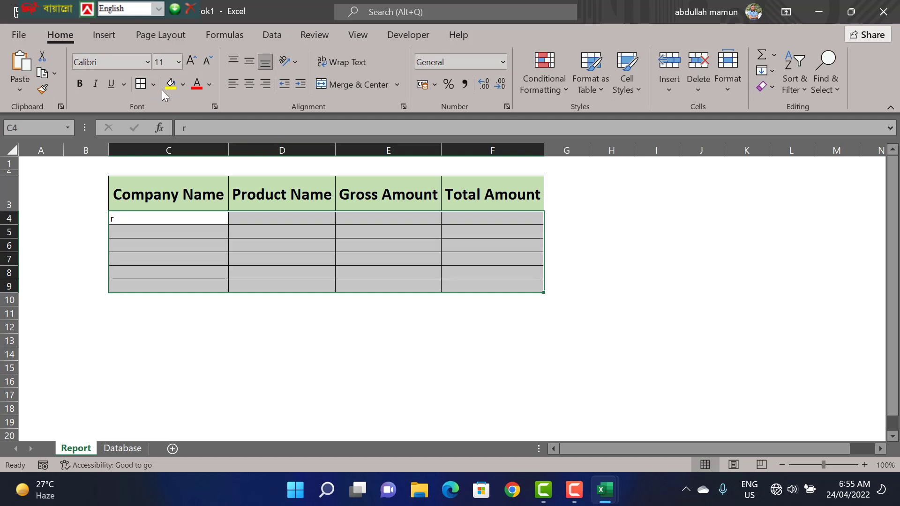
click(183, 85)
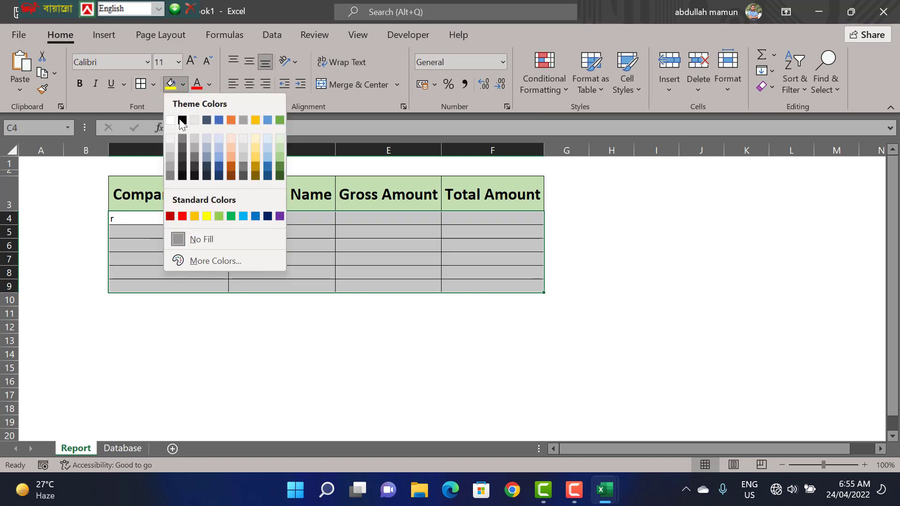
click(204, 135)
click(342, 259)
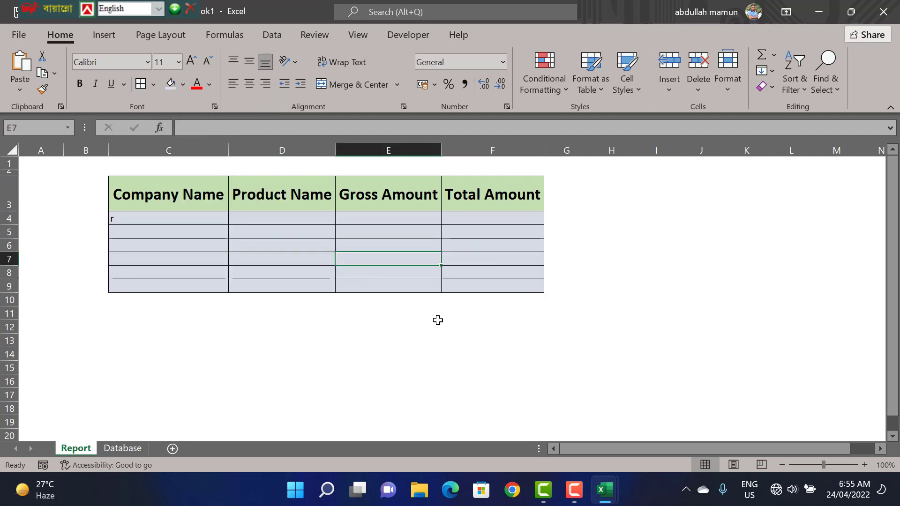
- Add list data validation to C4 with the source =Database!$K$2#, and choose Dharma Traders from its dropdown
click(183, 216)
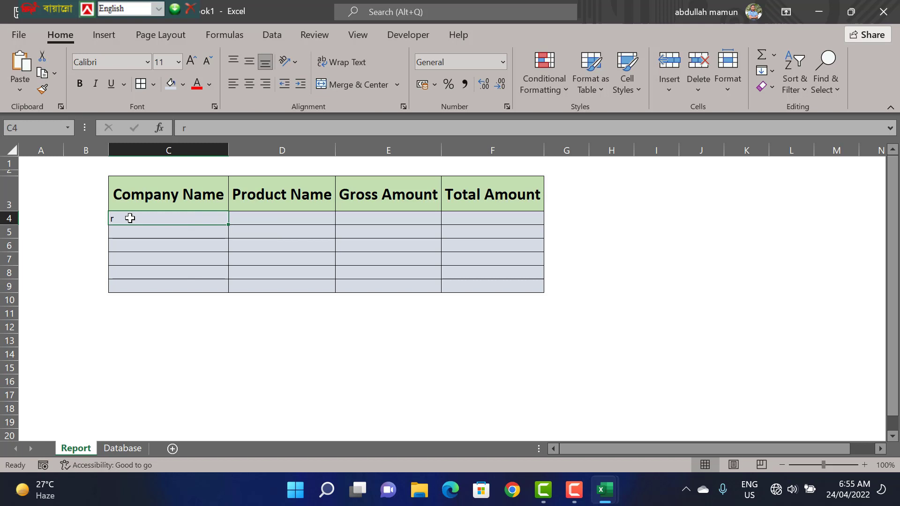
click(273, 35)
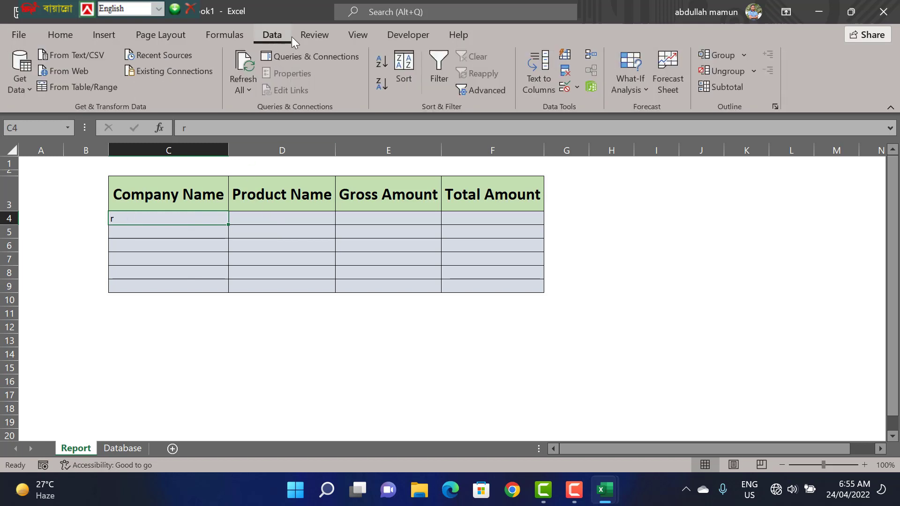
click(565, 74)
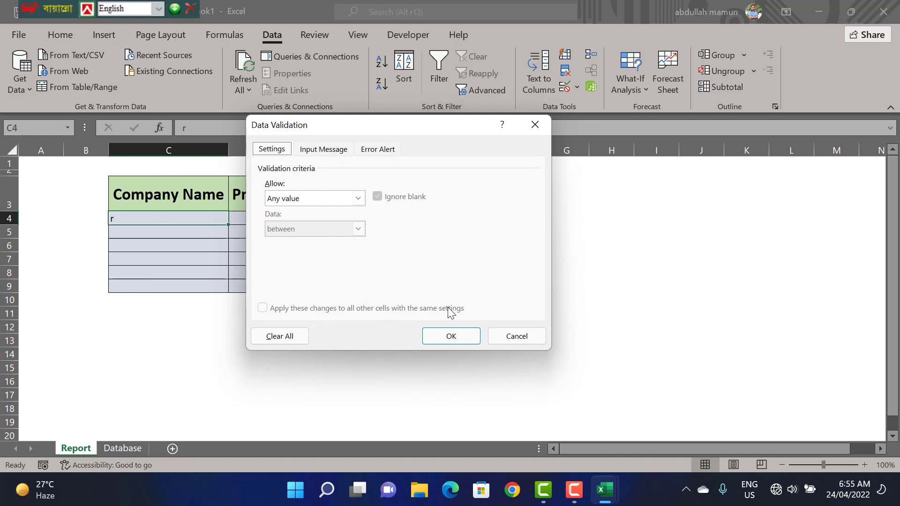
click(333, 198)
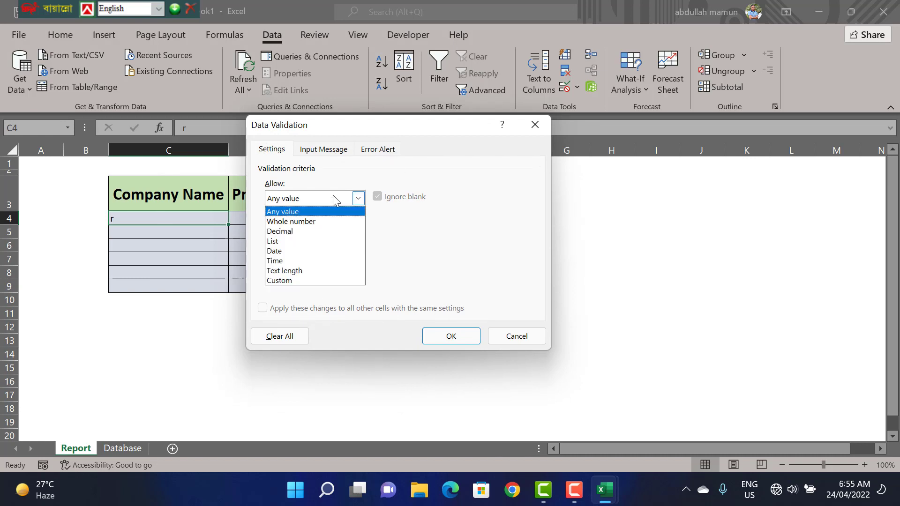
click(314, 243)
click(349, 258)
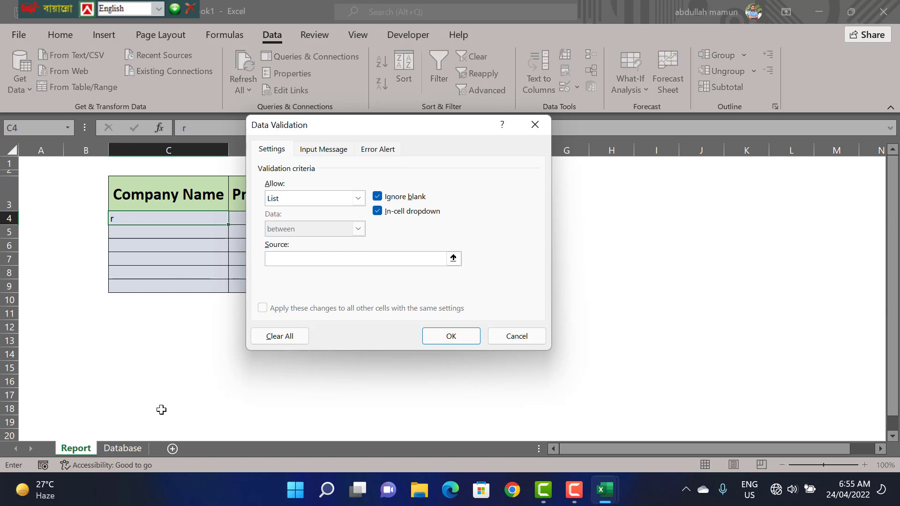
click(119, 448)
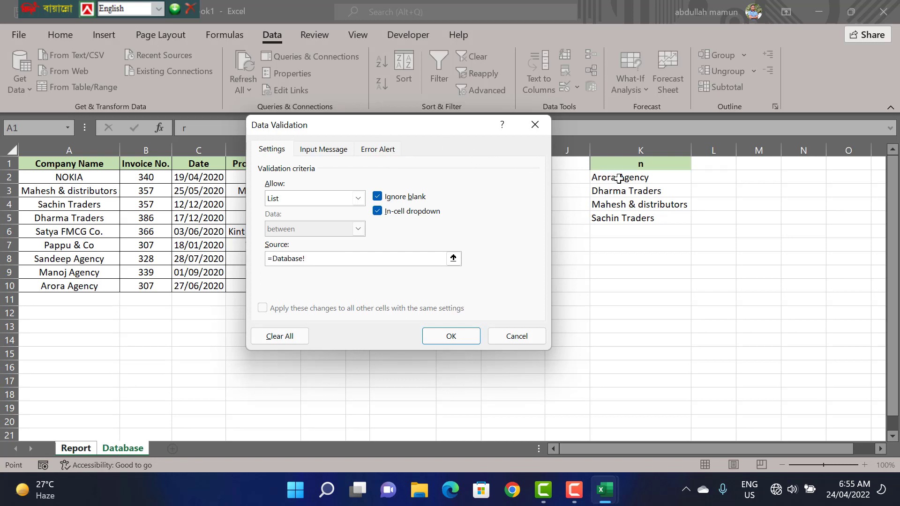
click(617, 177)
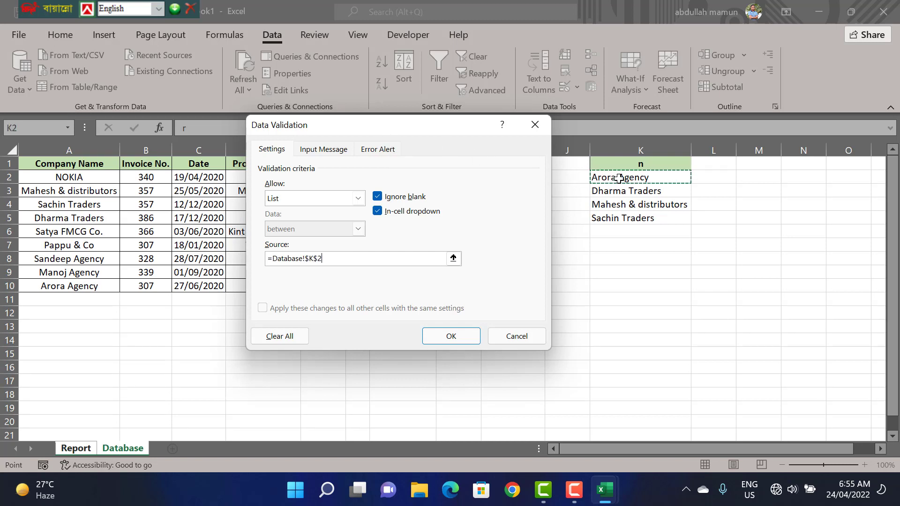
click(333, 257)
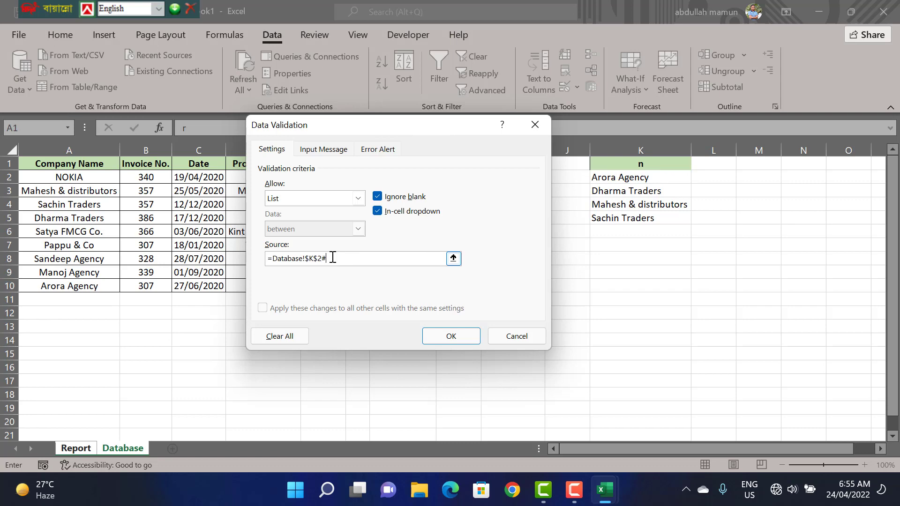
click(451, 342)
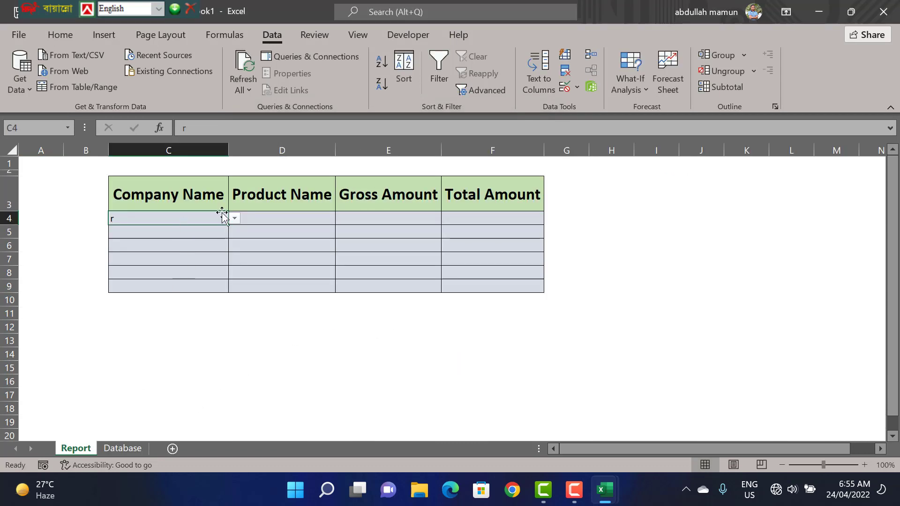
click(233, 219)
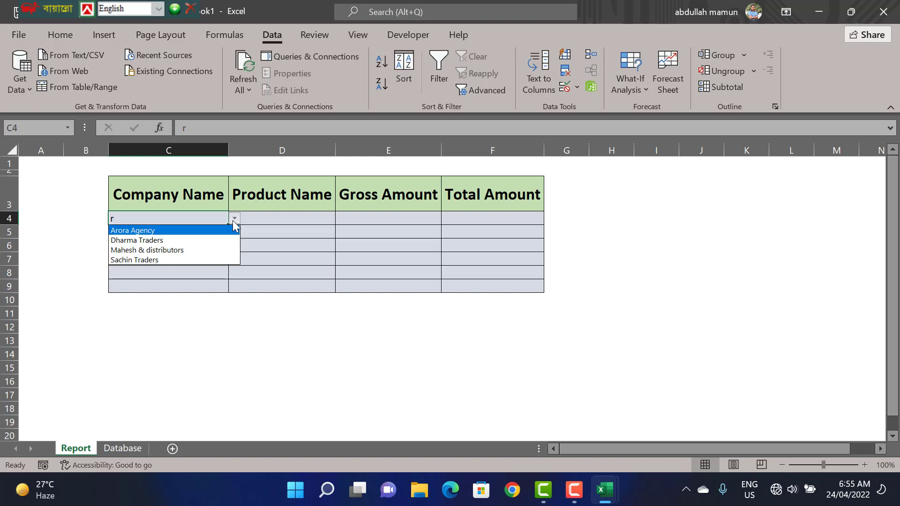
click(191, 244)
- Try to replace the company name in C4 with "g" and open the filtered dropdown
double_click(184, 218)
drag(184, 219, 68, 218)
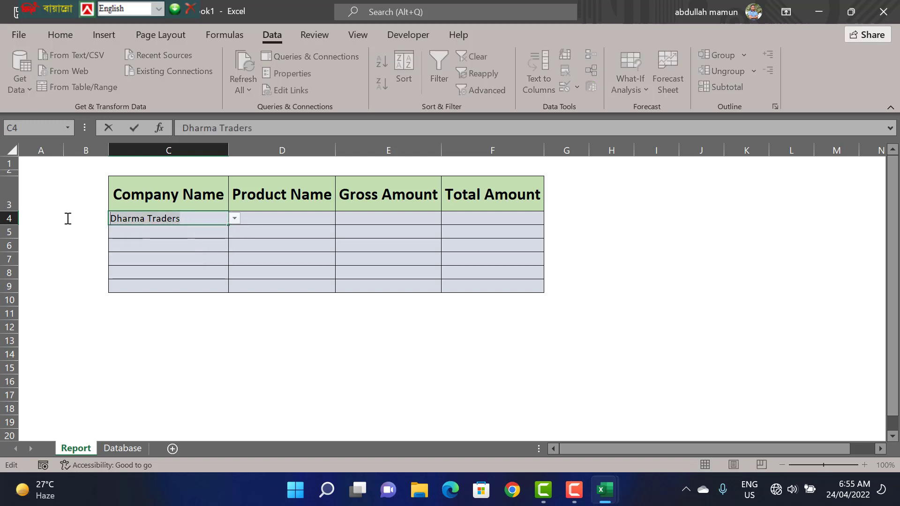
key(BackSpace)
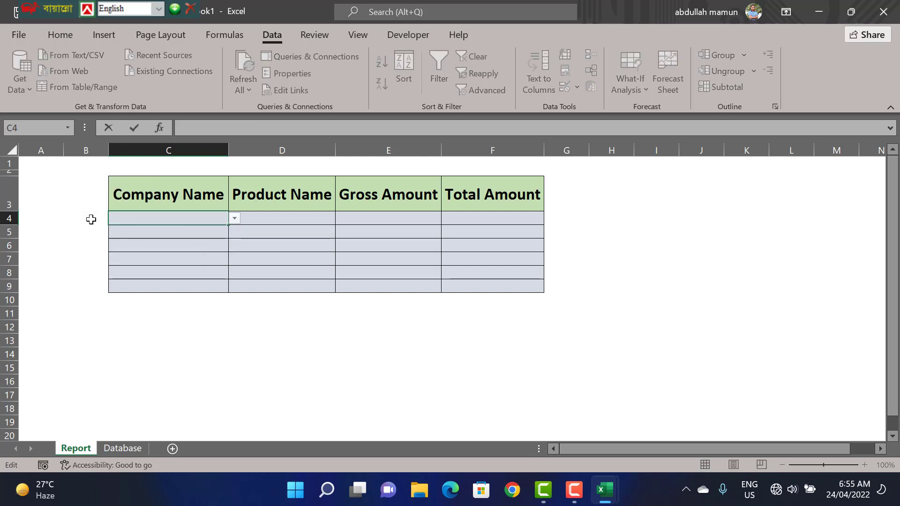
text(g)
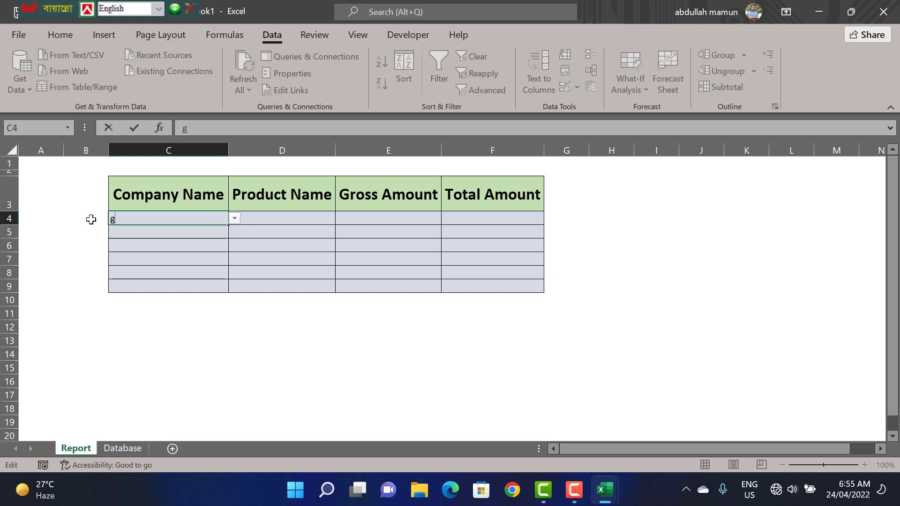
click(235, 219)
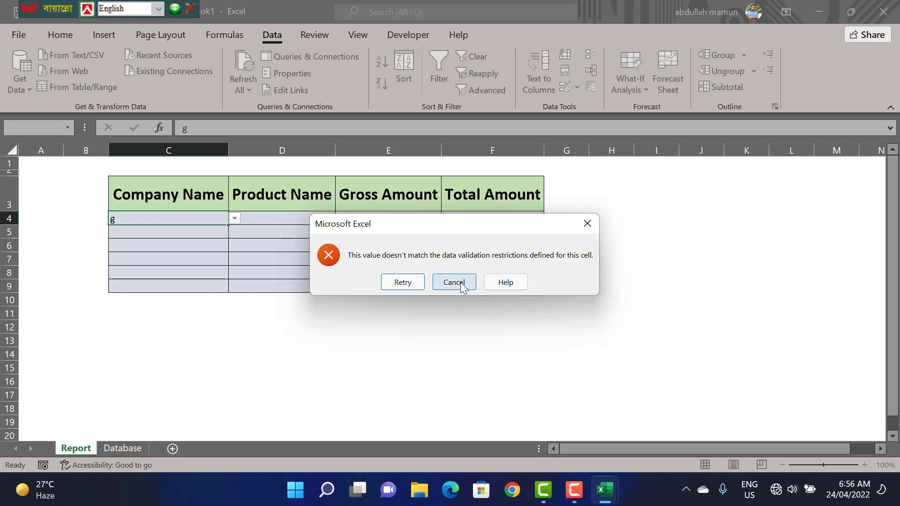
click(587, 224)
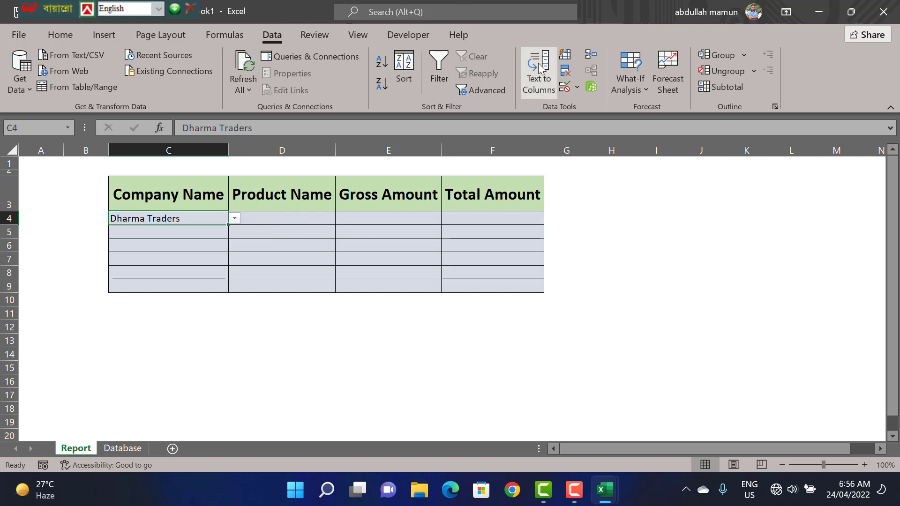
- Turn off the error alert for invalid data in C4's data validation settings
click(565, 87)
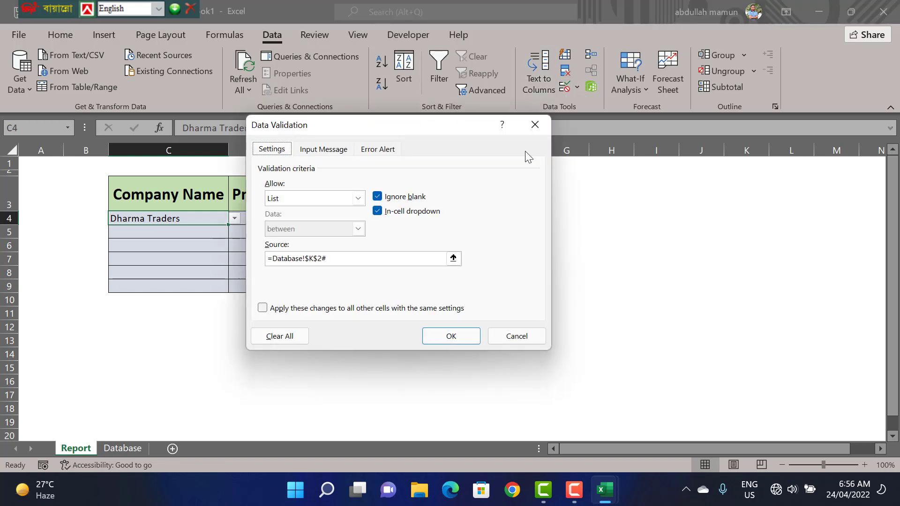
click(378, 149)
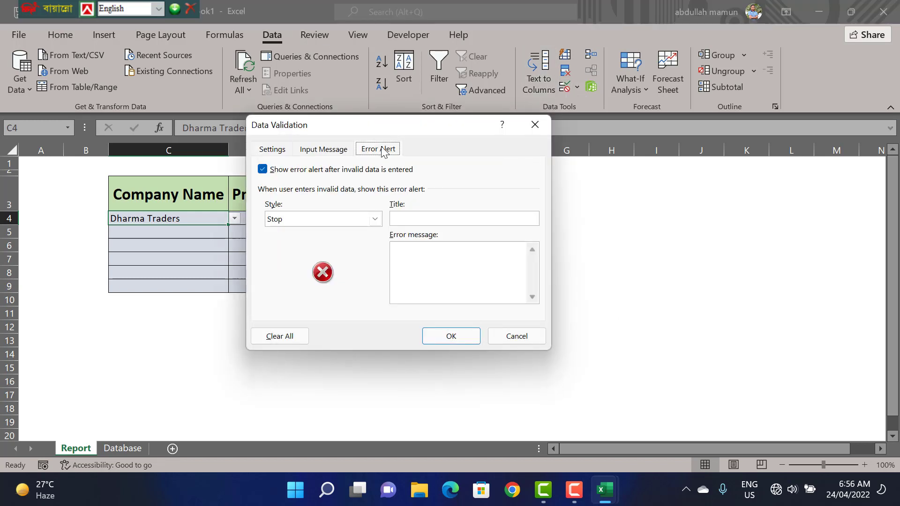
click(358, 175)
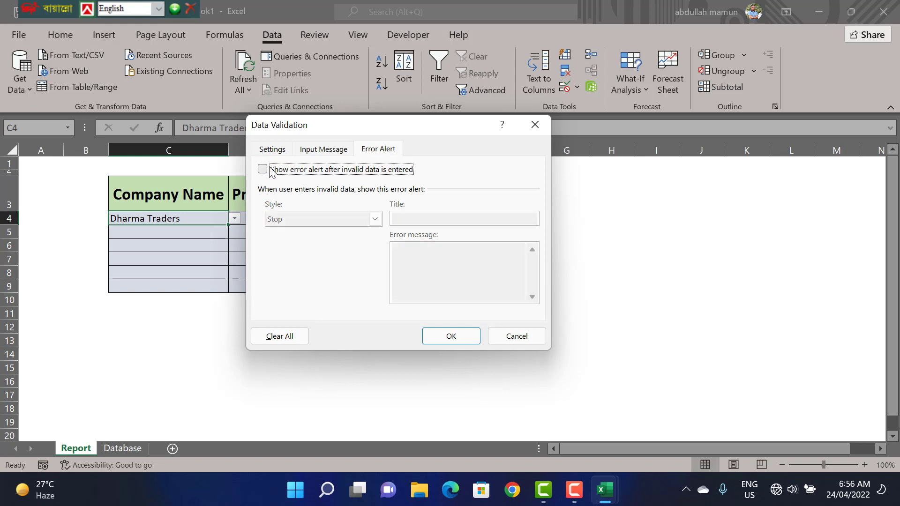
click(450, 336)
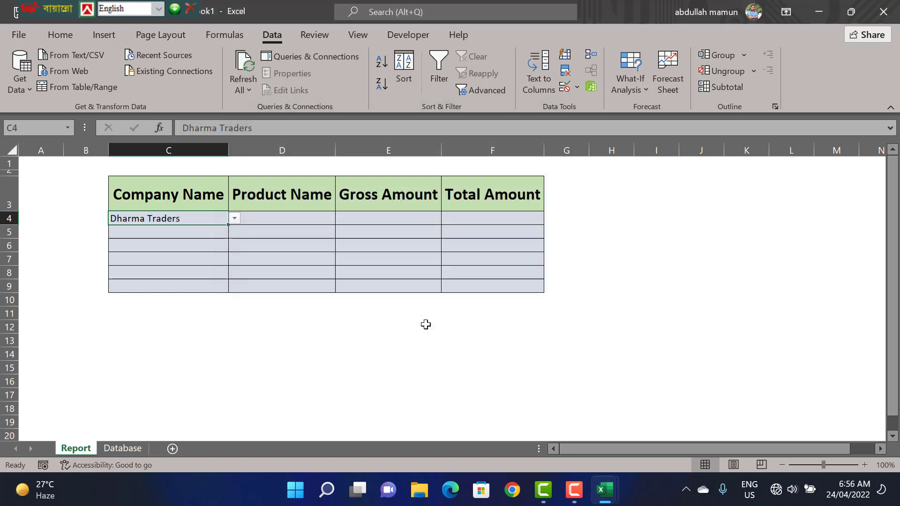
- Enter "g" in C4 as the search text and choose Sandeep Agency from the filtered dropdown
double_click(198, 216)
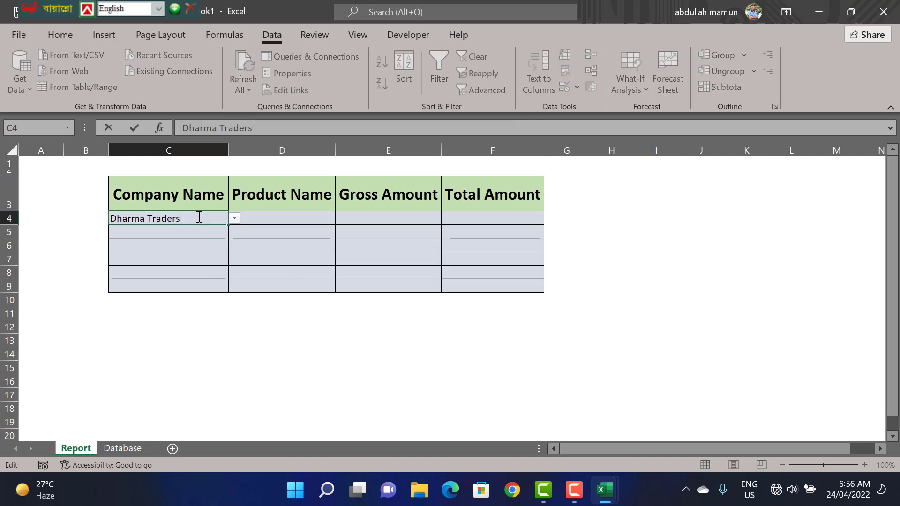
drag(198, 216, 102, 217)
text(g)
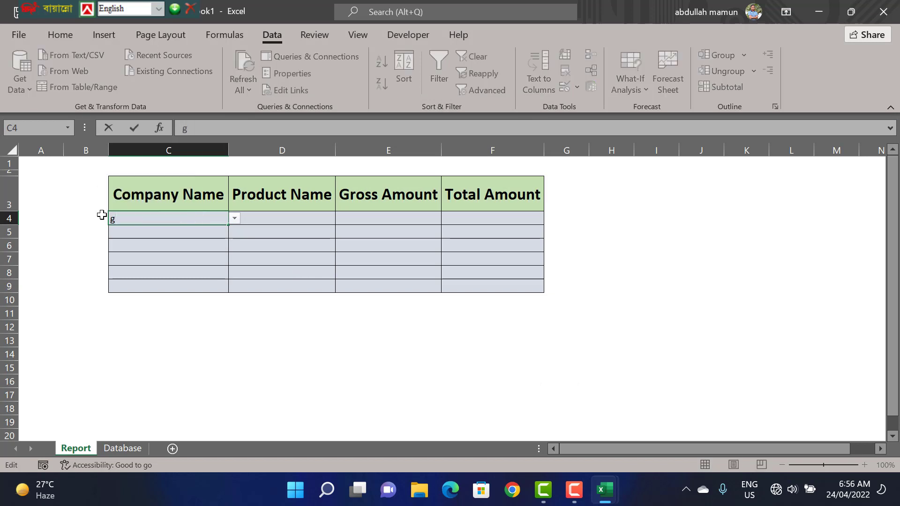
click(235, 218)
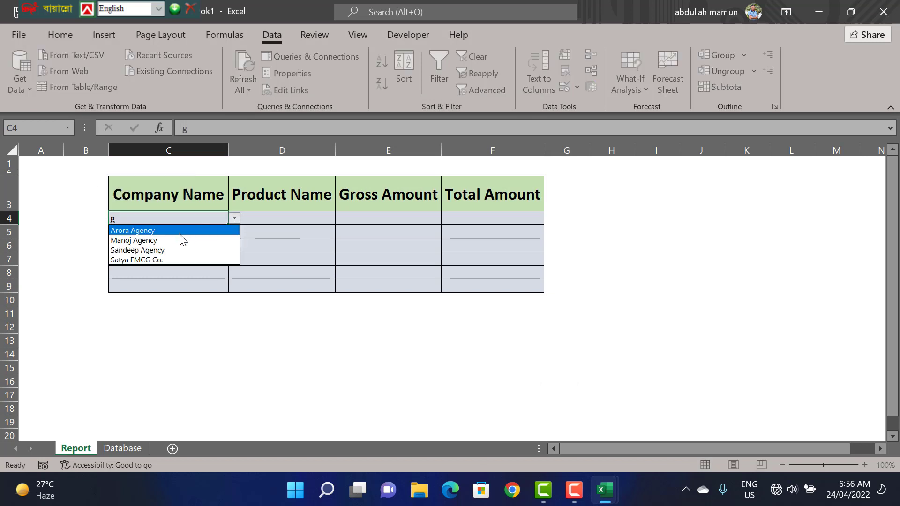
click(158, 250)
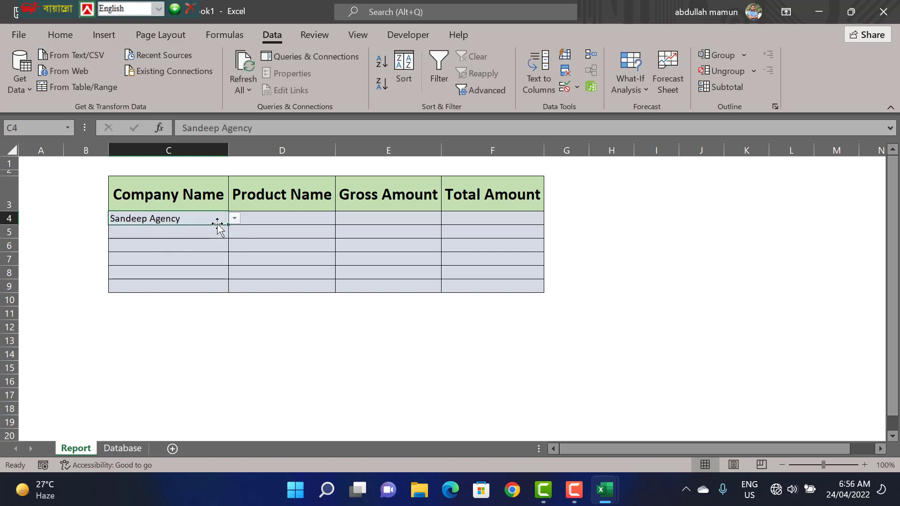
click(206, 237)
click(195, 218)
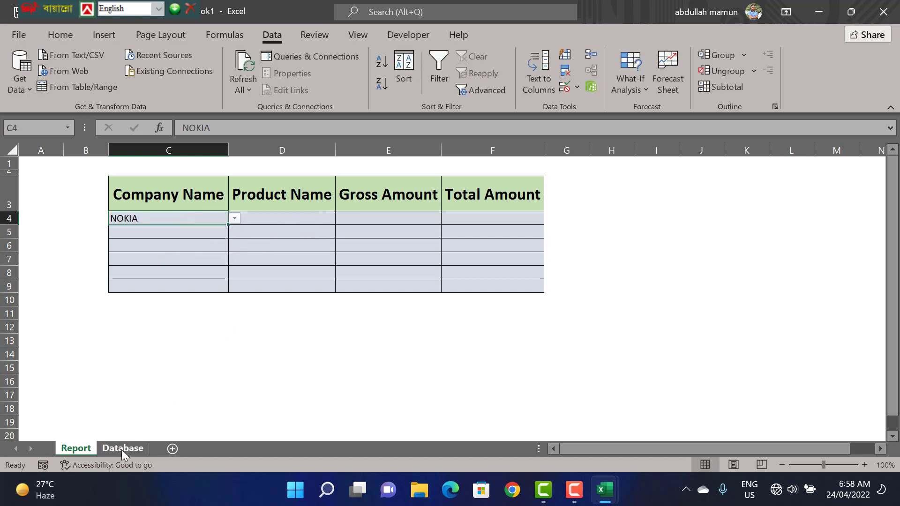
- Wrap the SORT/FILTER/SEARCH formula in K2 of the Database sheet in the TRANSPOSE function
click(122, 449)
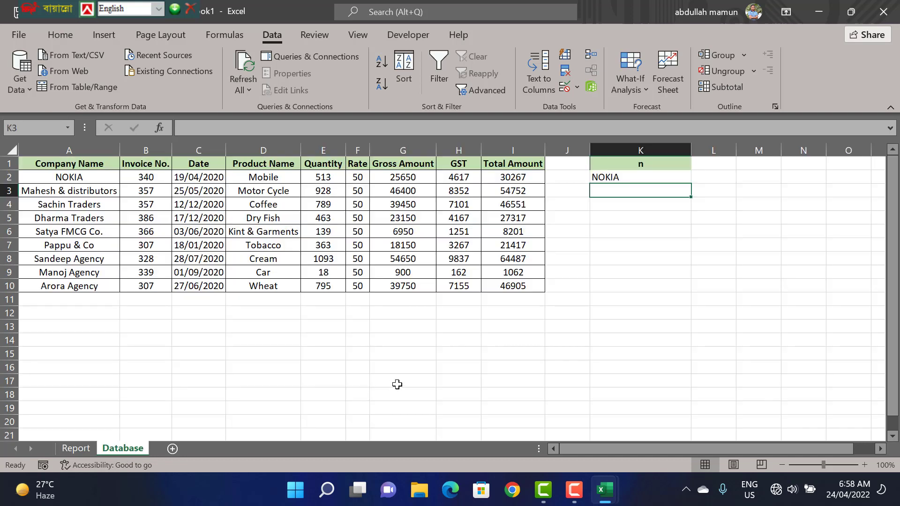
click(622, 176)
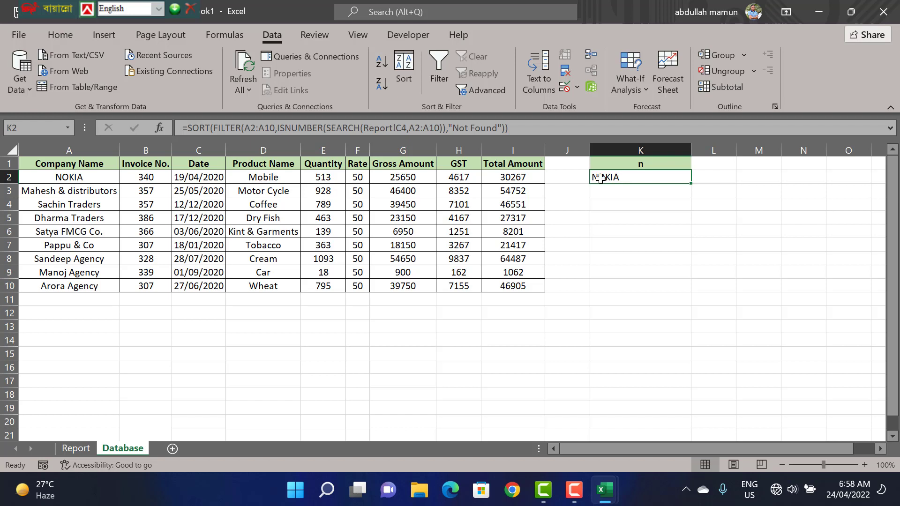
click(190, 128)
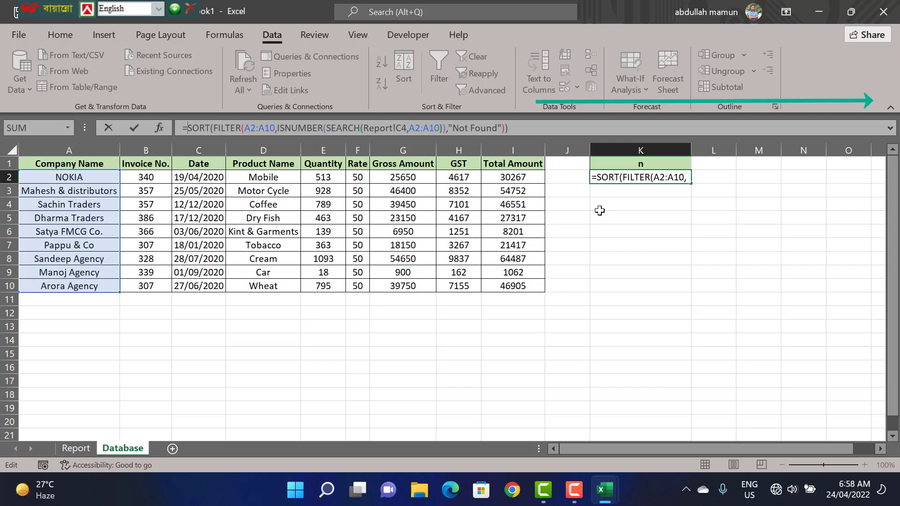
key(Home)
key(Right)
text(tr)
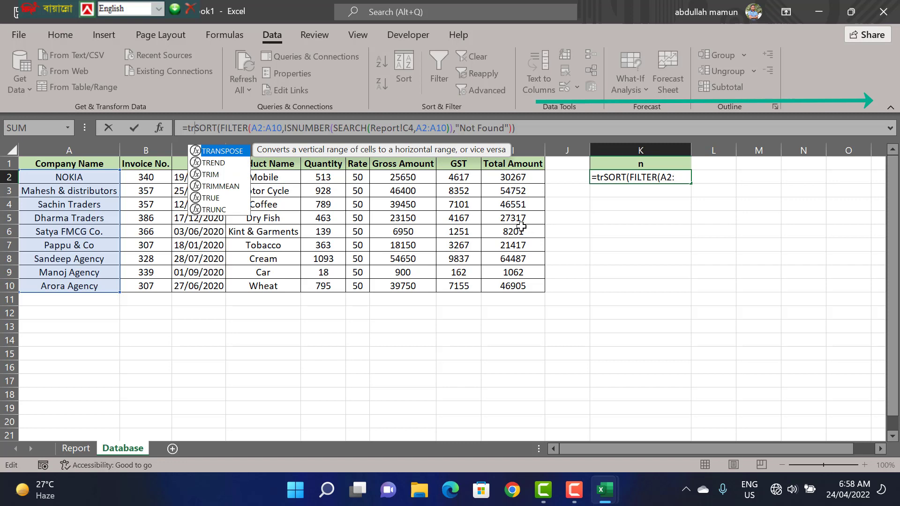
double_click(221, 152)
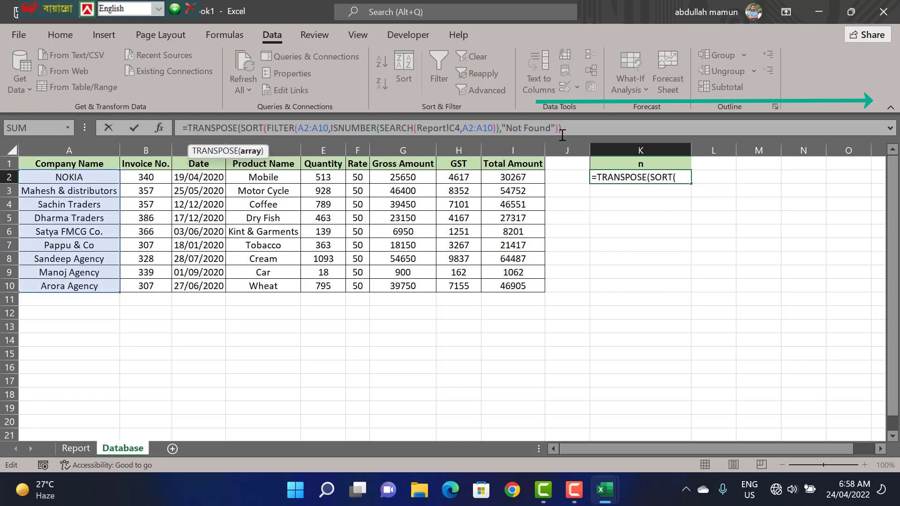
click(581, 128)
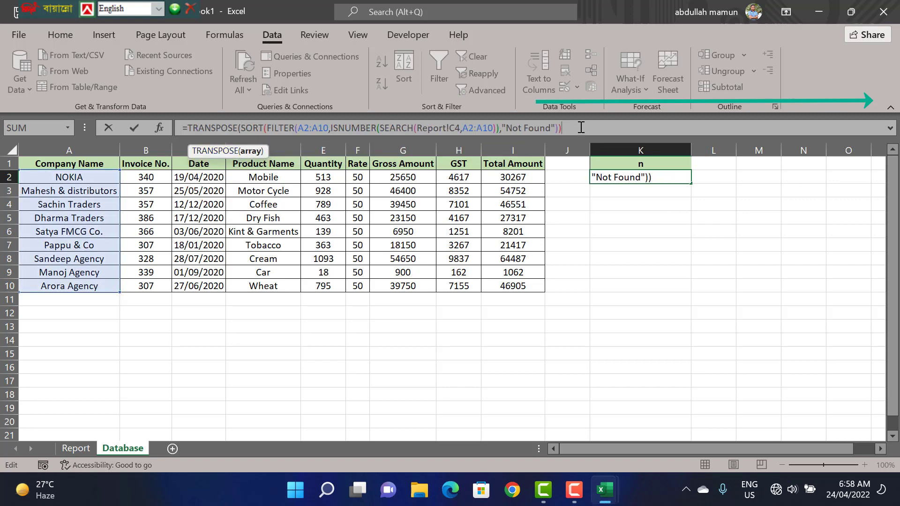
text())
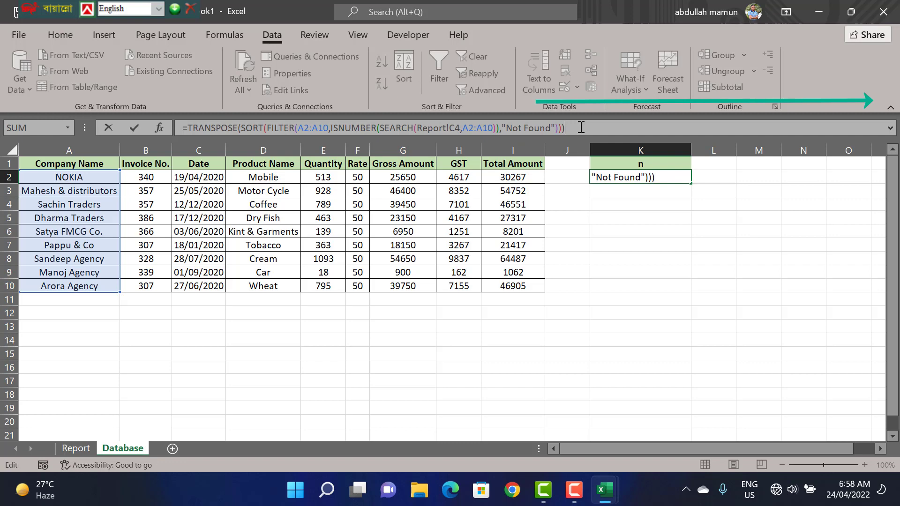
key(Return)
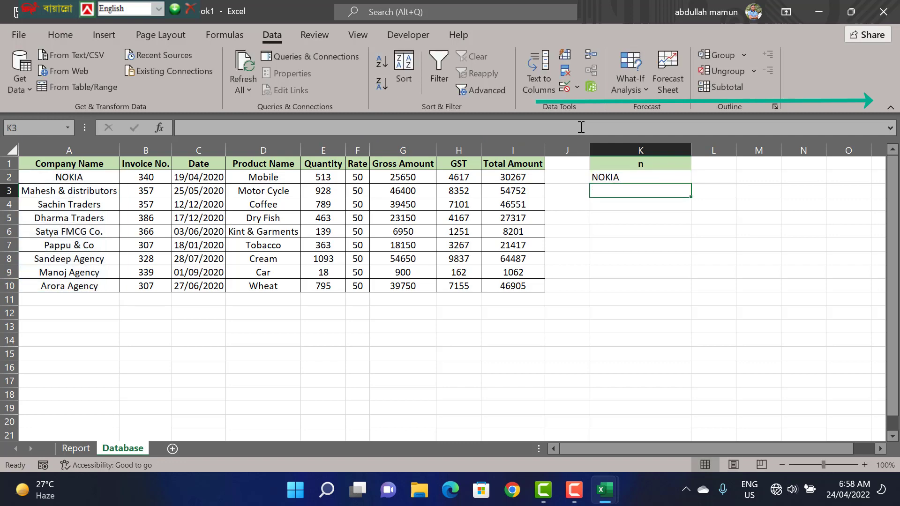
- Fill the TRANSPOSE formula from K2 down through K7, and return to the Report sheet
click(655, 177)
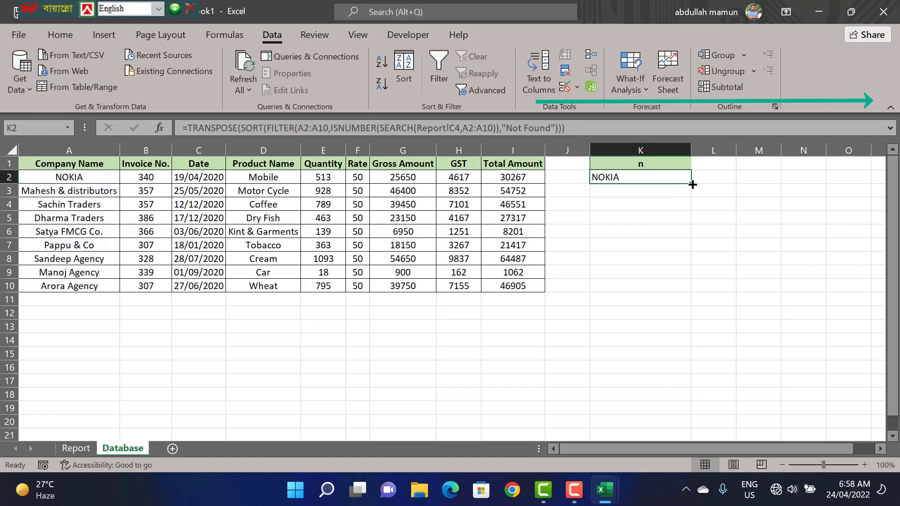
drag(692, 185, 690, 219)
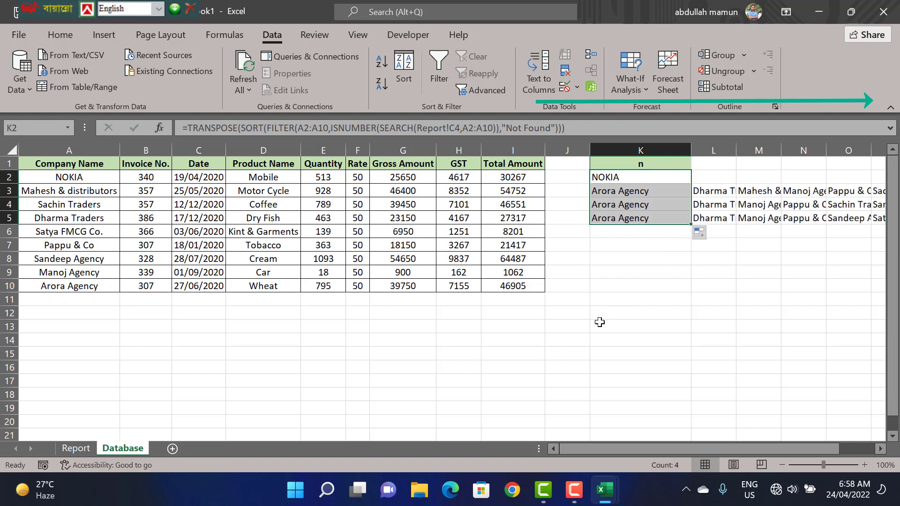
click(86, 448)
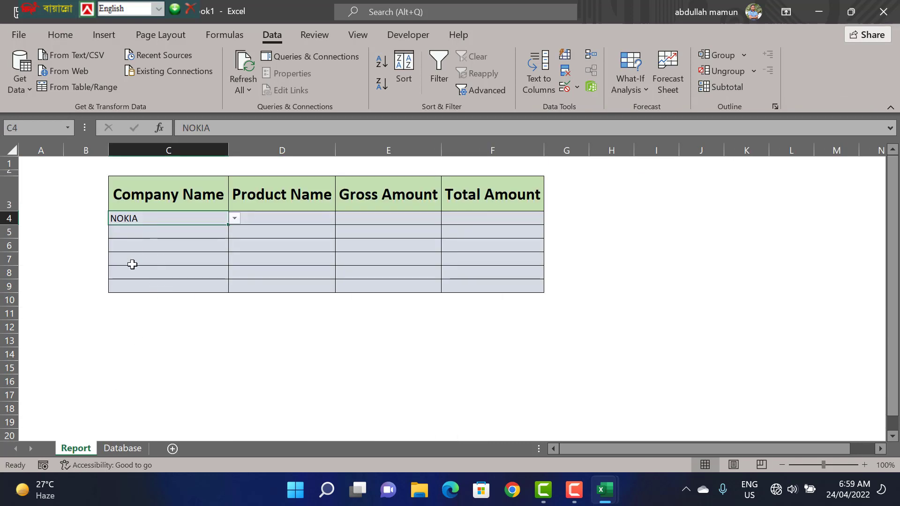
click(123, 449)
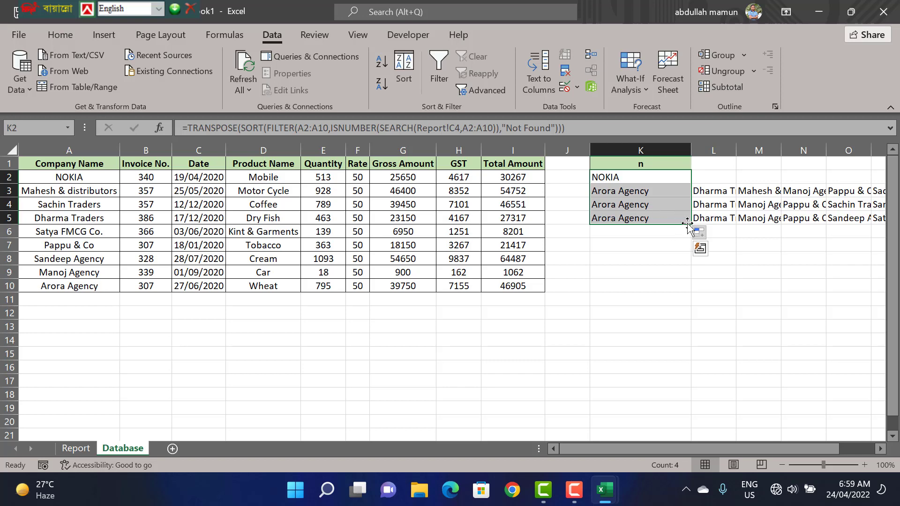
drag(693, 225, 687, 249)
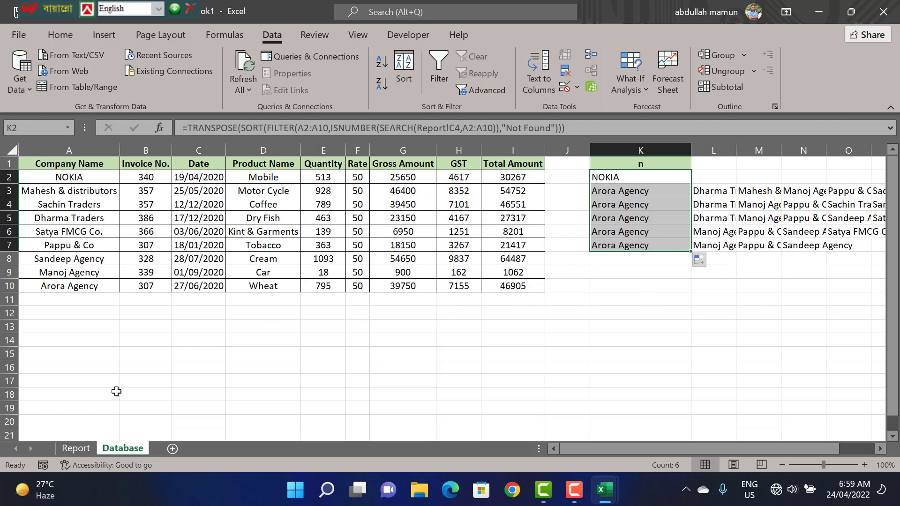
click(74, 450)
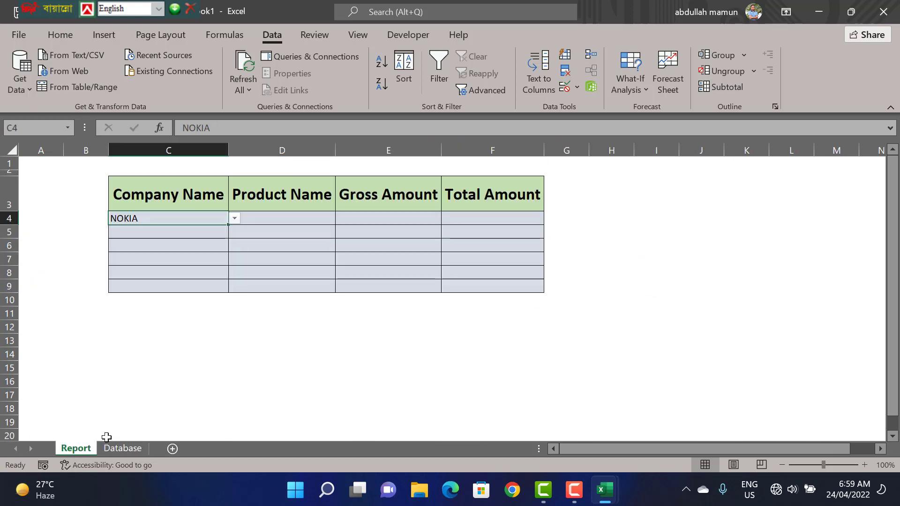
right_click(186, 217)
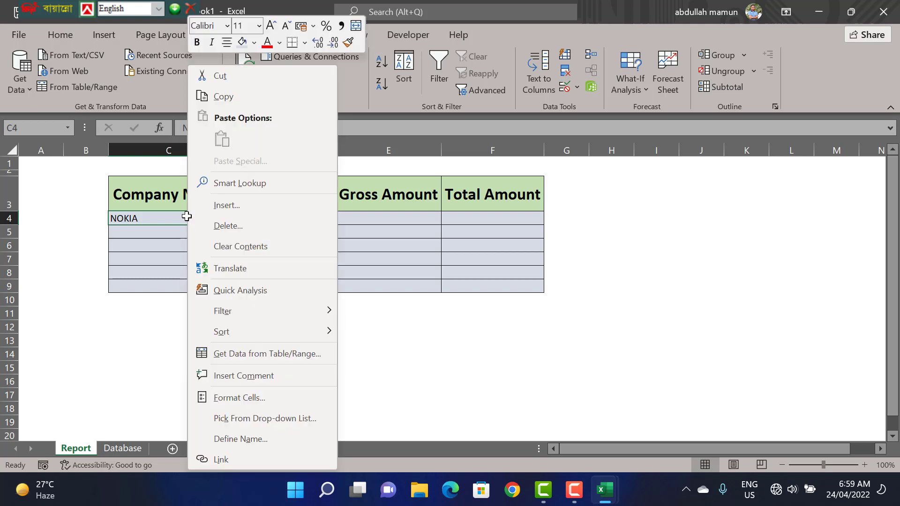
click(162, 218)
right_click(210, 216)
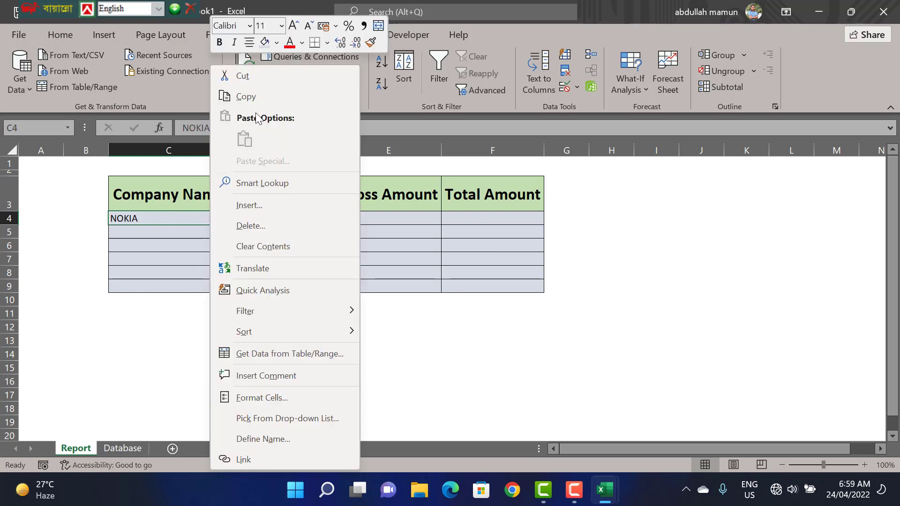
click(253, 97)
click(198, 231)
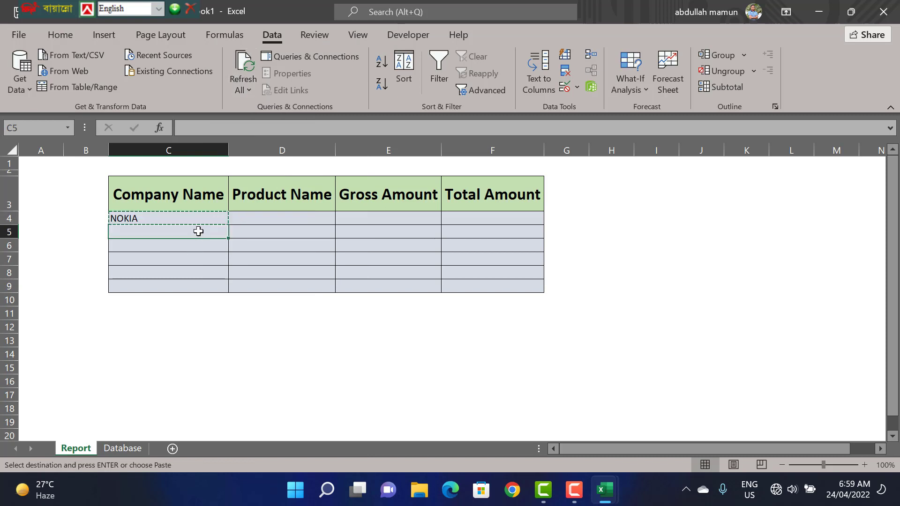
click(201, 217)
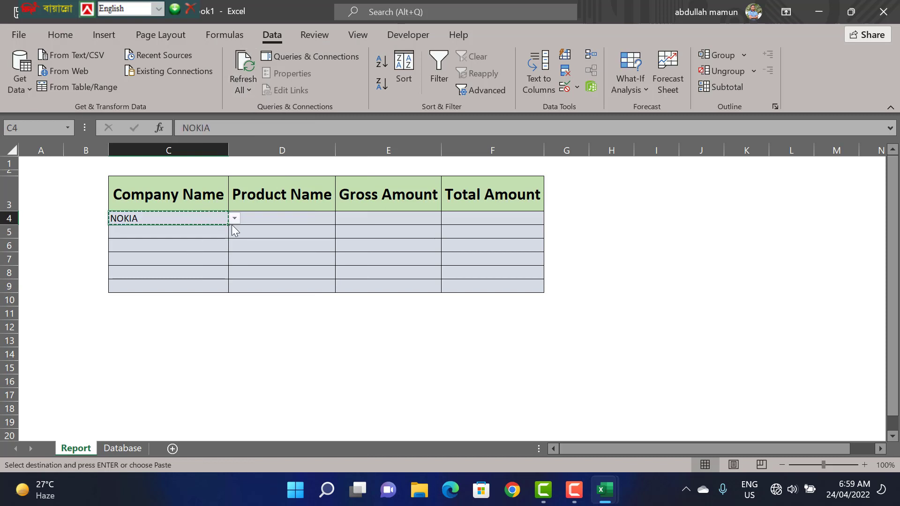
click(212, 246)
- Change the list source in C4's data validation to =Database!$K2# so that its row reference is relative
click(201, 217)
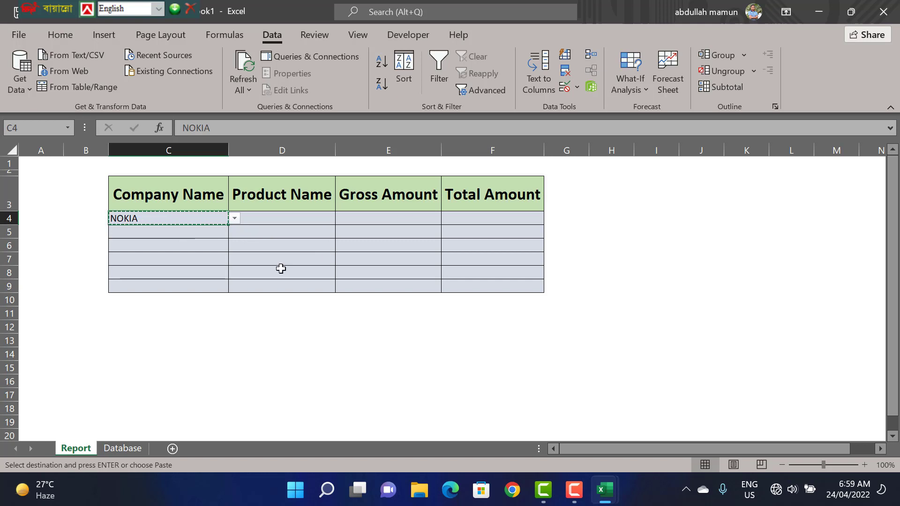
key(alt+a)
key(v)
key(v)
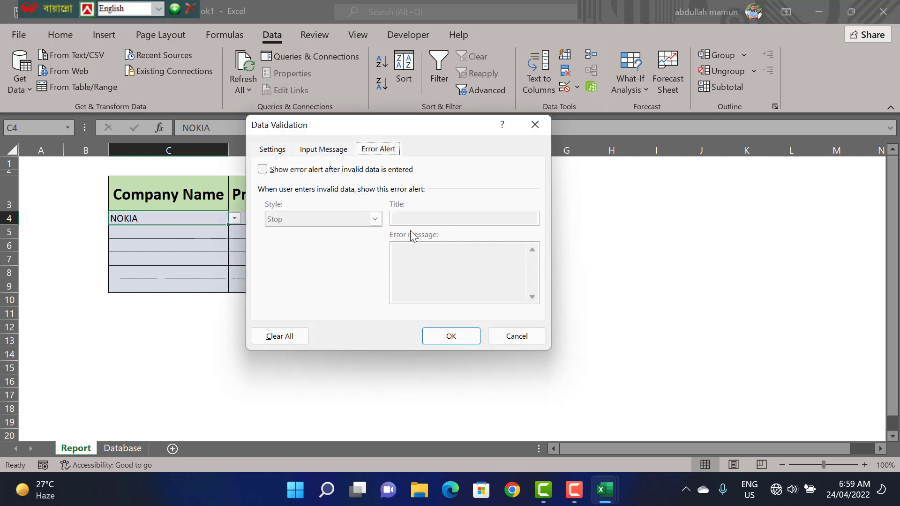
click(275, 150)
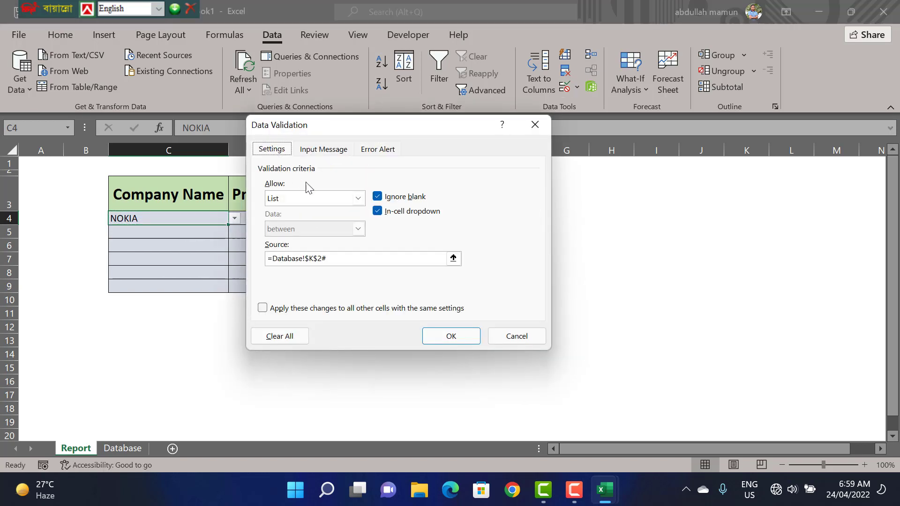
click(320, 259)
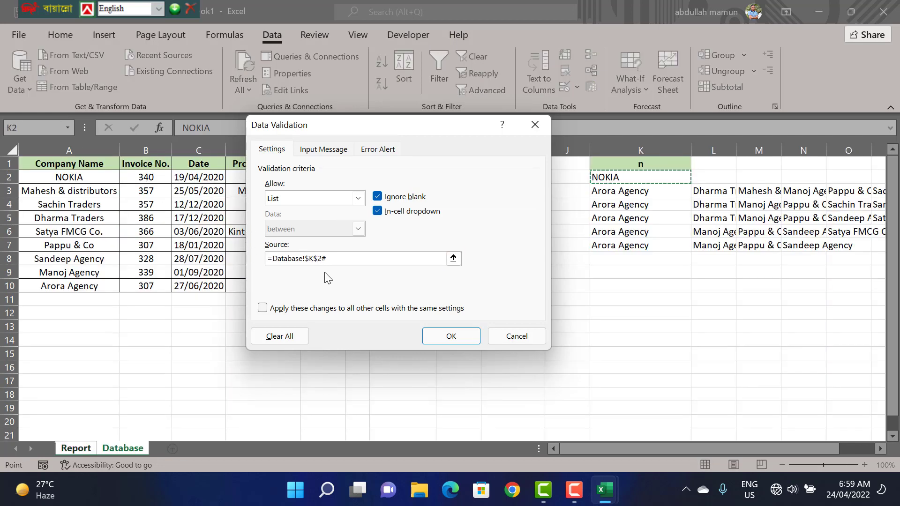
click(311, 262)
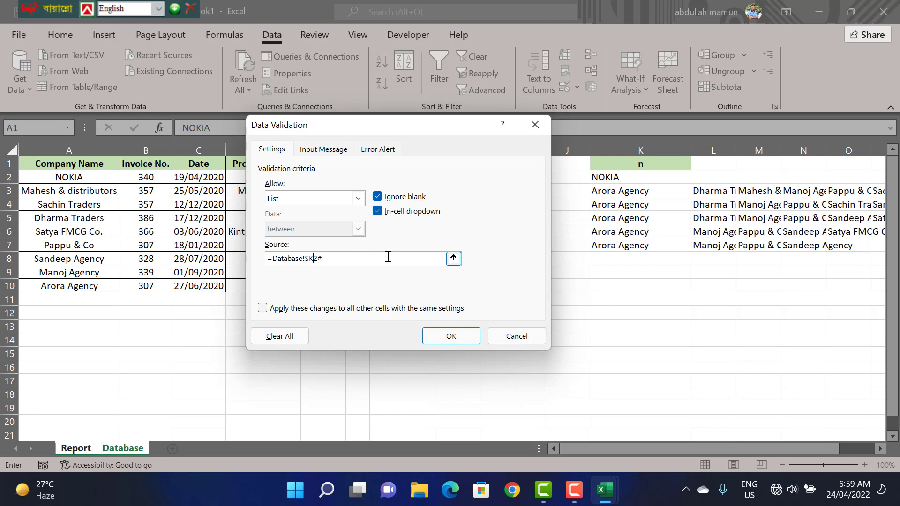
click(451, 337)
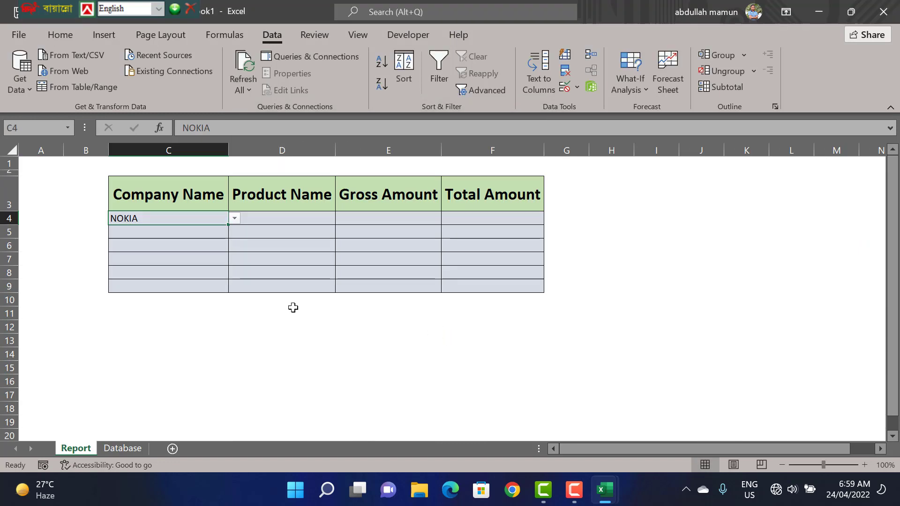
- Copy C4 with its dropdown and paste it into C5
right_click(207, 219)
click(255, 99)
click(209, 231)
right_click(210, 231)
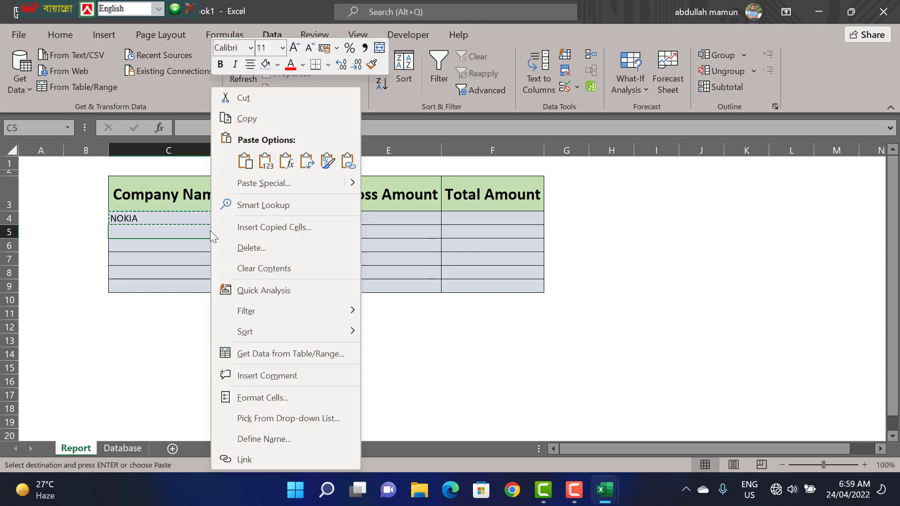
click(240, 165)
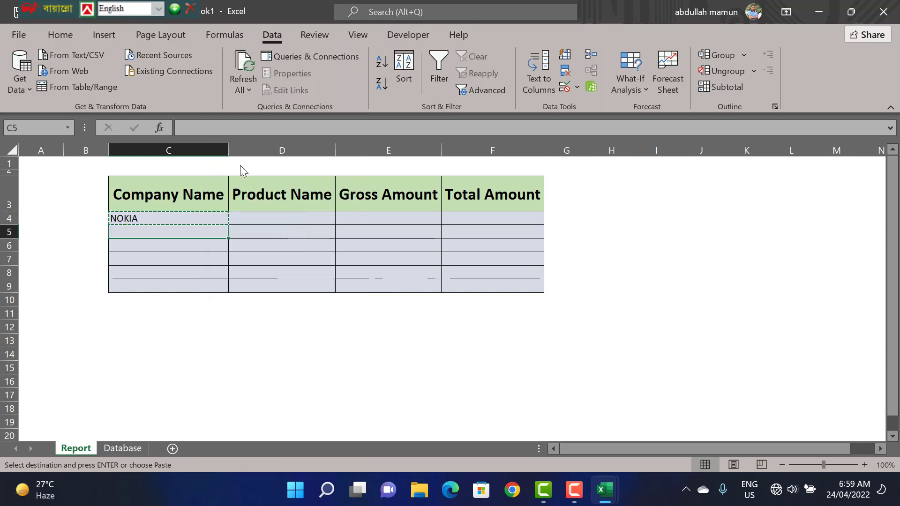
- Replace the company name in C5 with the search text "m" and choose Mahesh & distributors from the filtered dropdown
double_click(179, 231)
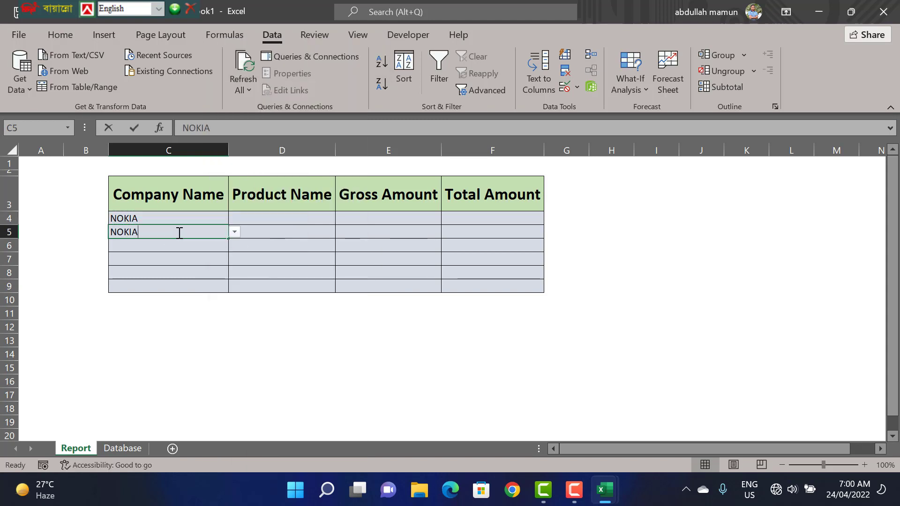
double_click(119, 226)
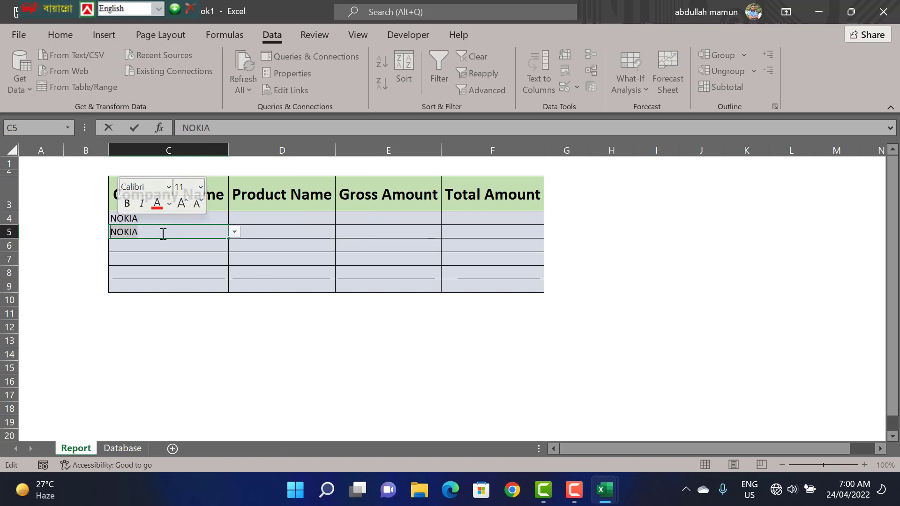
text(m)
click(234, 232)
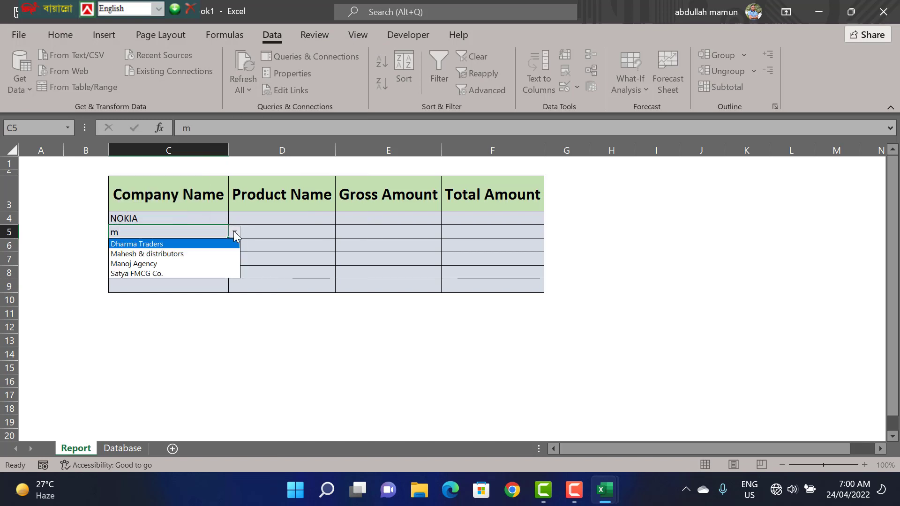
click(163, 251)
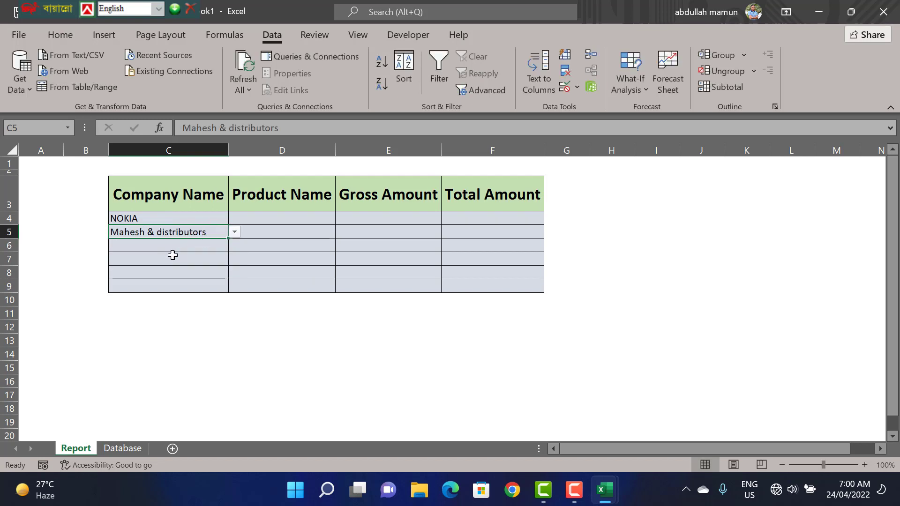
- Copy C5 with its dropdown and paste it into each of the cells C6 through C9
click(173, 242)
click(207, 234)
key(ctrl+c)
click(201, 245)
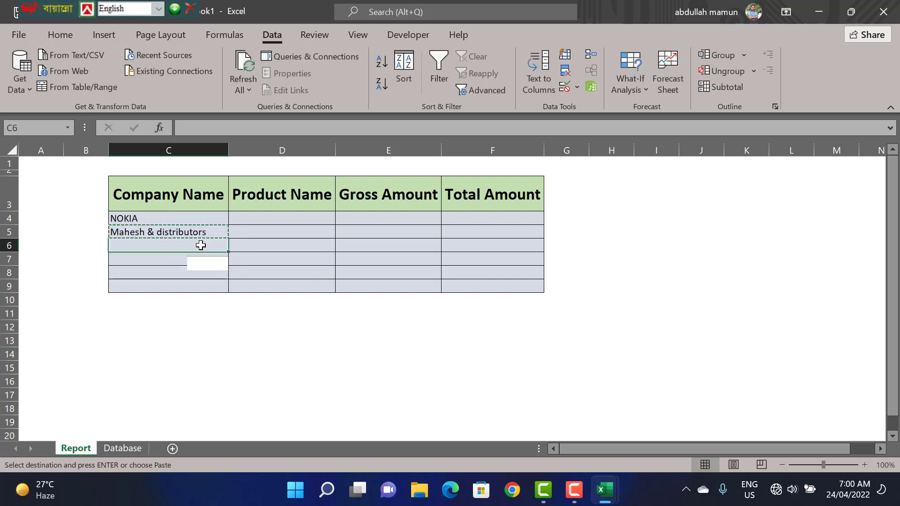
key(ctrl+v)
click(168, 259)
key(ctrl+v)
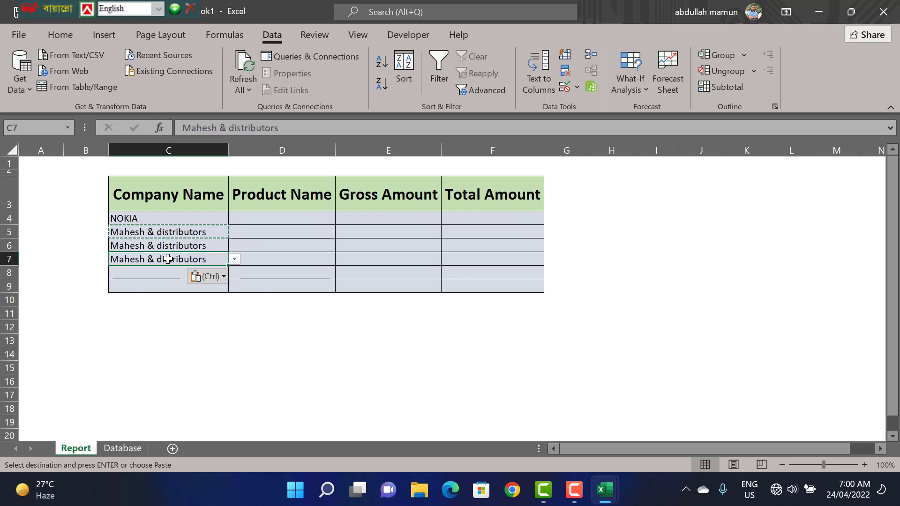
click(161, 275)
key(ctrl+v)
click(157, 285)
key(ctrl+v)
drag(157, 285, 199, 263)
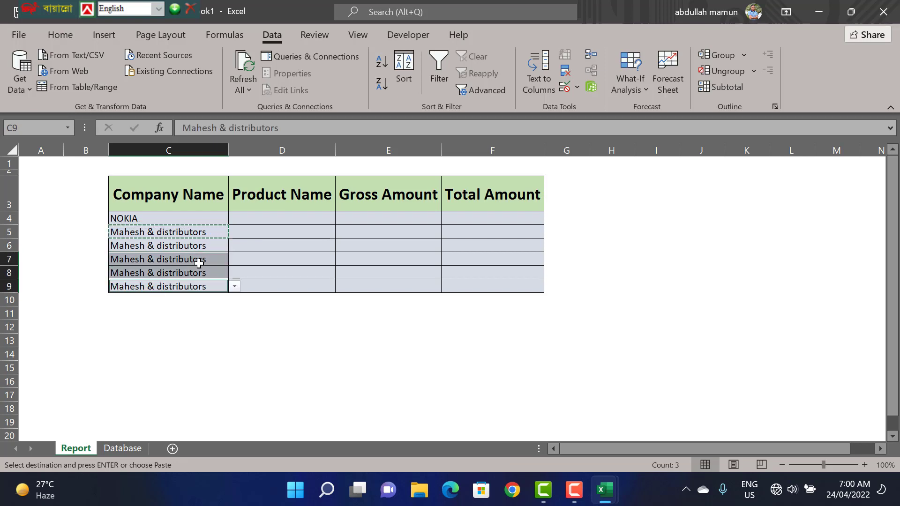
click(261, 256)
- Replace the company name in C5 with the search text "r" and choose Dharma Traders from the filtered dropdown
click(222, 231)
key(ctrl+v)
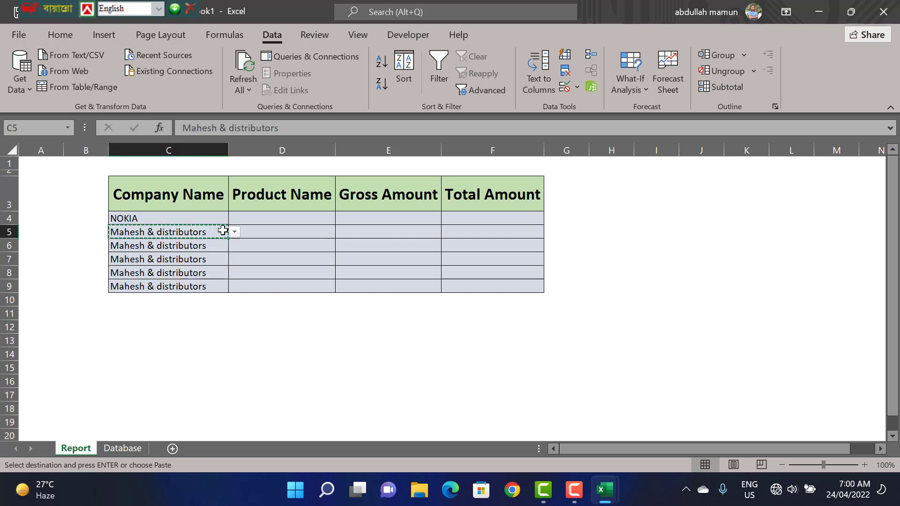
click(234, 231)
click(196, 230)
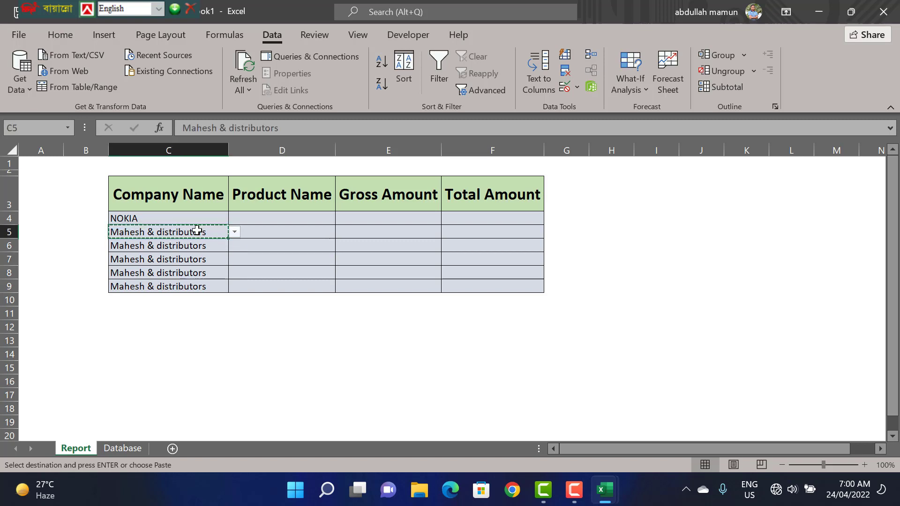
double_click(196, 230)
drag(207, 231, 105, 221)
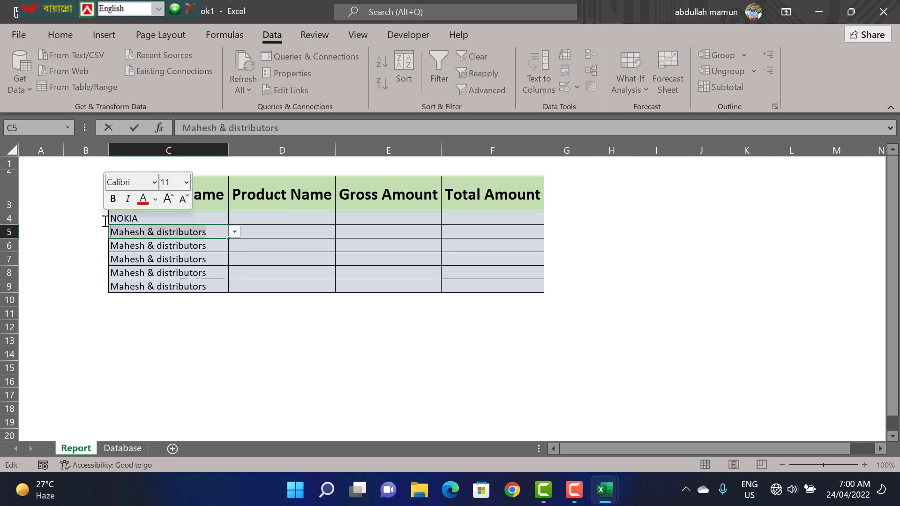
text(r)
click(235, 232)
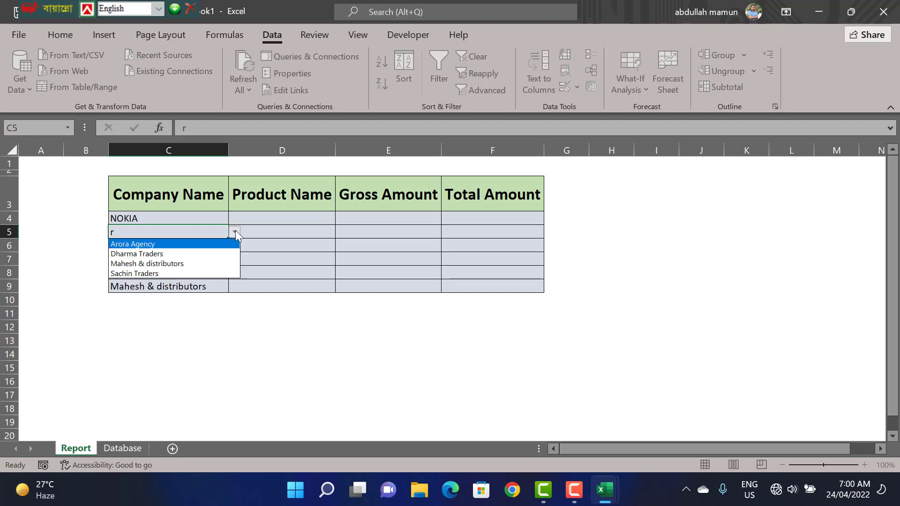
click(154, 254)
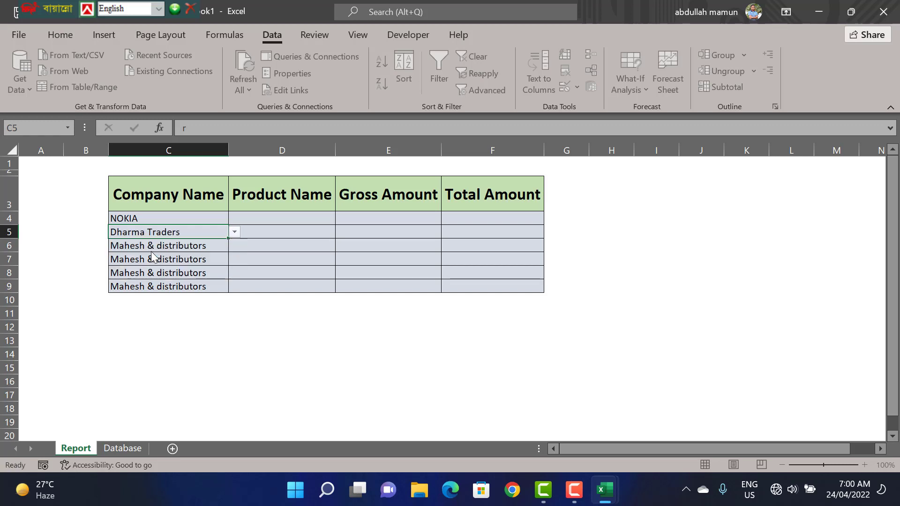
- Replace the company name in C6 with the search text "e" and choose Sachin Traders from the filtered dropdown
click(199, 244)
double_click(206, 243)
drag(207, 243, 40, 243)
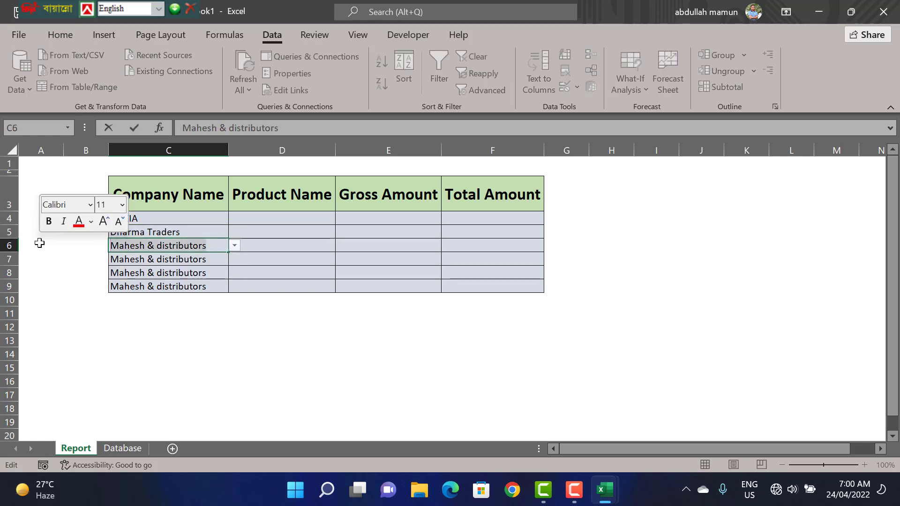
text(e)
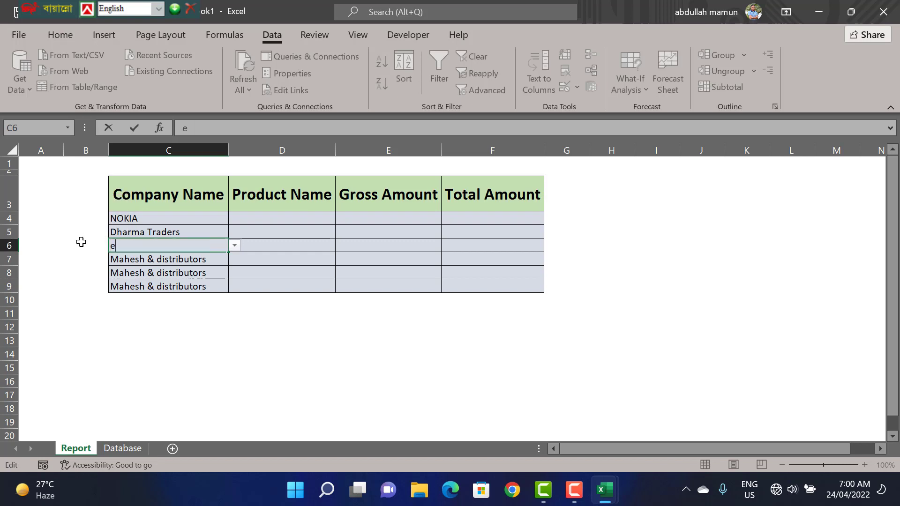
click(235, 246)
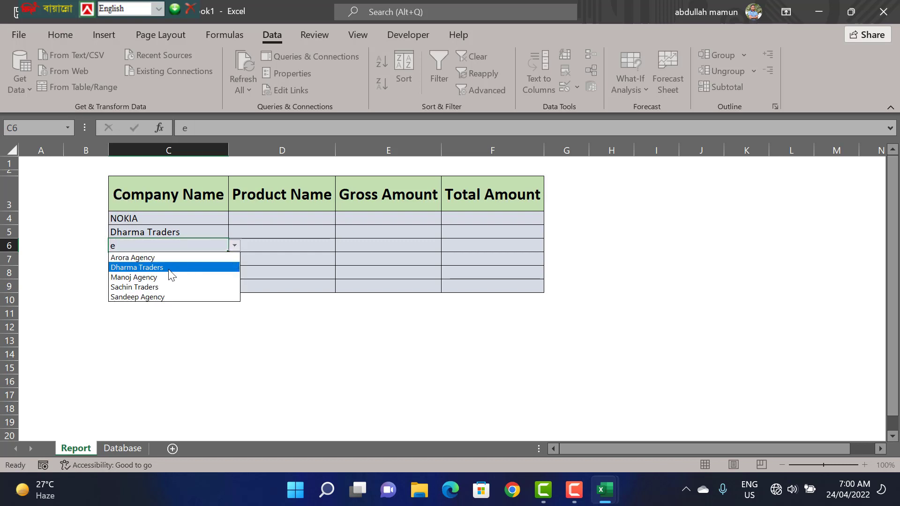
click(143, 286)
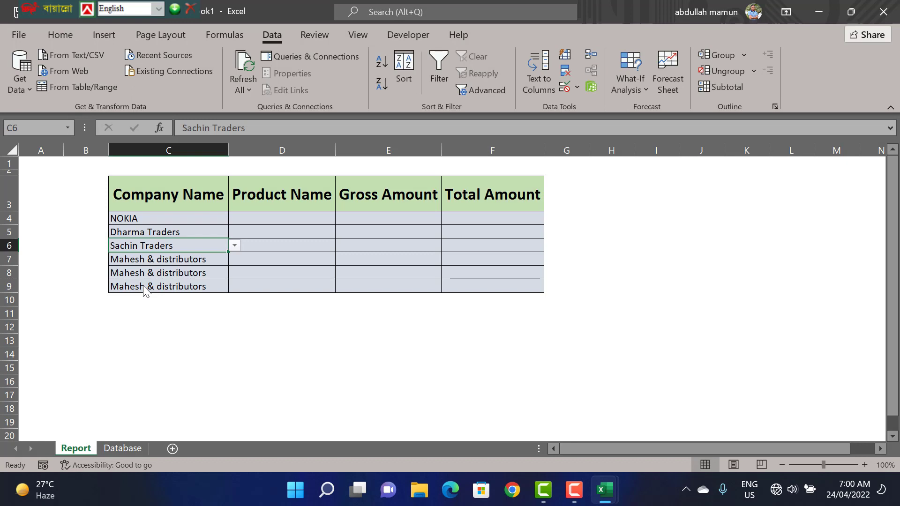
- Test the dropdown in C7 by replacing its company name with the search text "w" and opening the list
click(202, 259)
double_click(210, 259)
drag(212, 259, 57, 256)
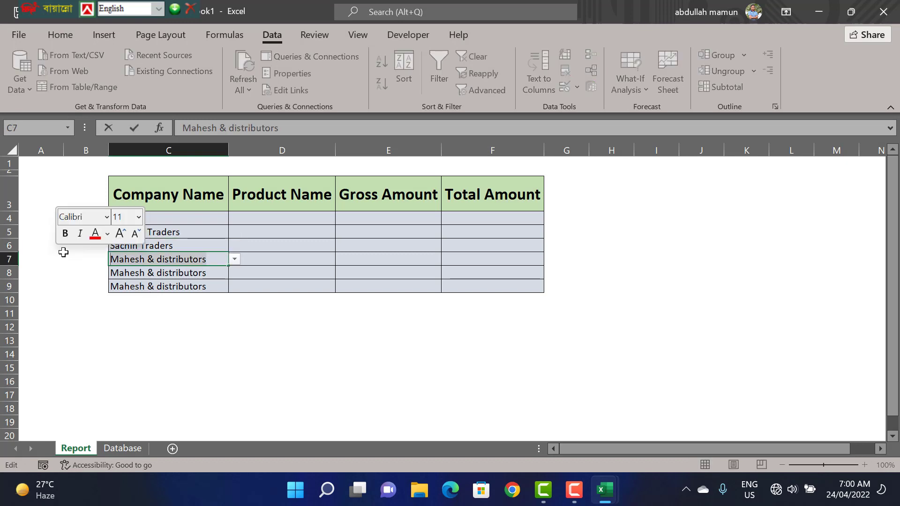
text(w)
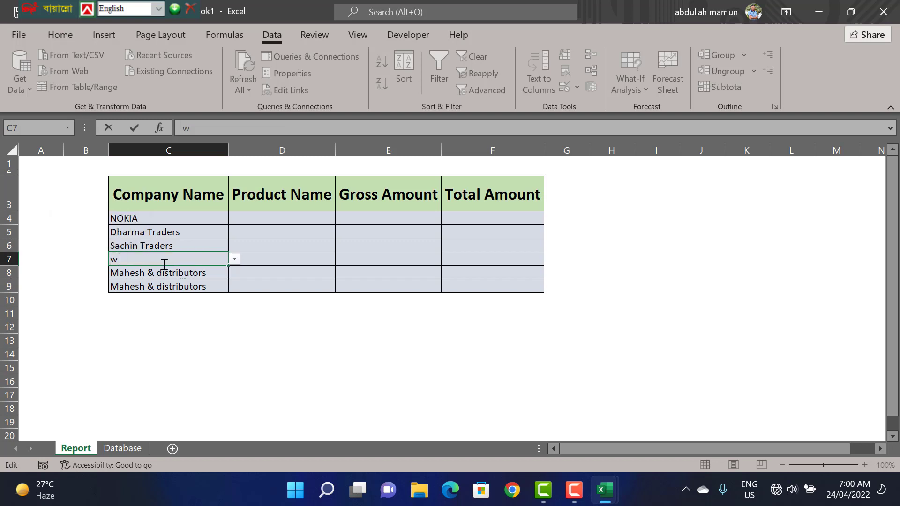
click(234, 259)
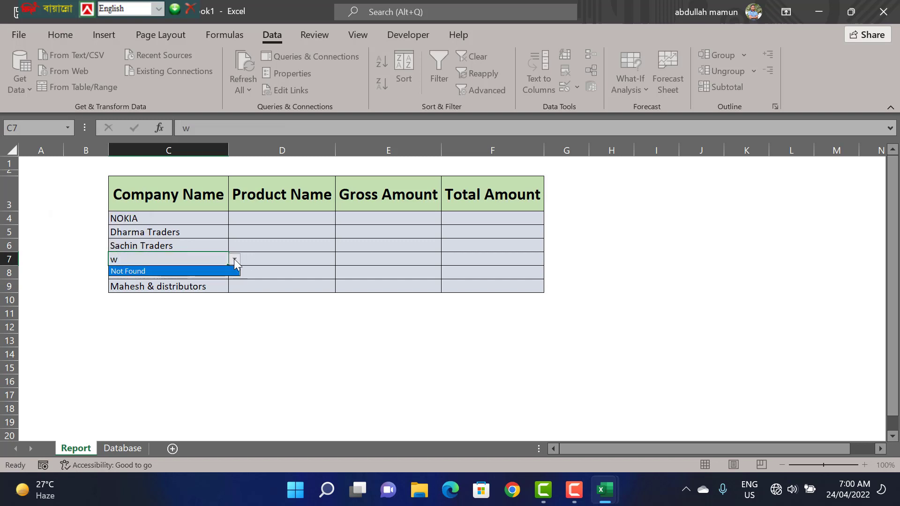
- Replace the entry in C7 with the search text "r" and choose Arora Agency from the filtered dropdown
double_click(185, 259)
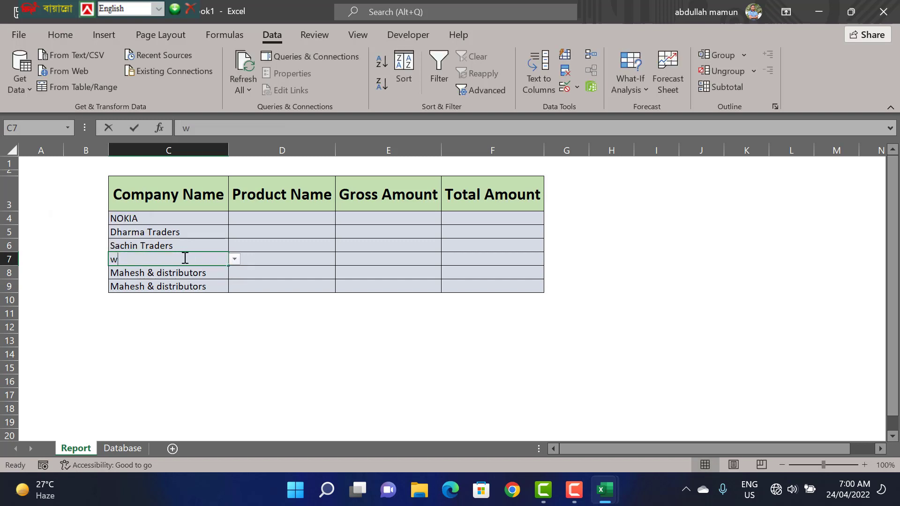
drag(185, 258, 44, 253)
text(r)
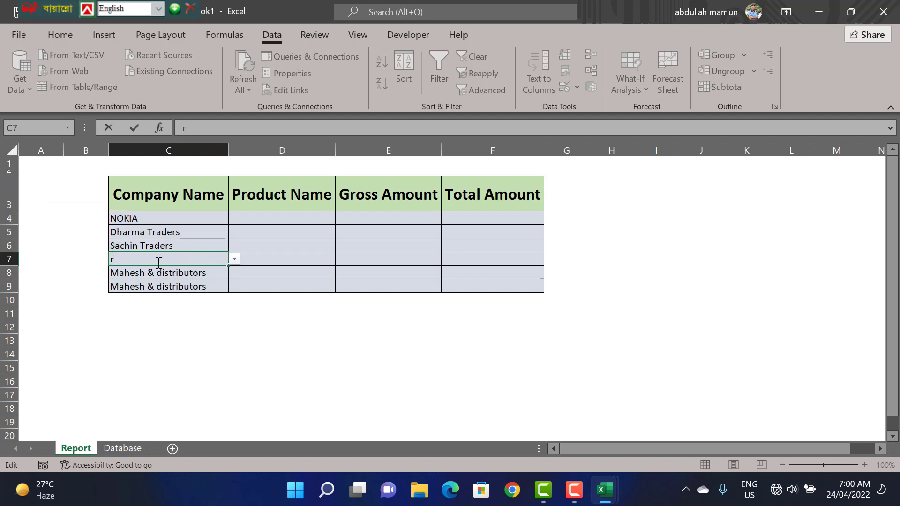
click(231, 259)
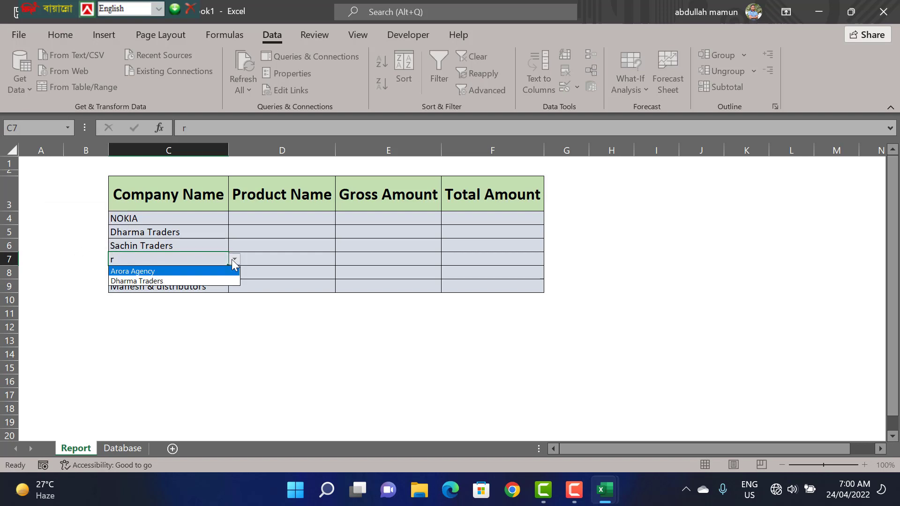
click(178, 271)
- Replace the company name in C8 with the search text "t" and choose Satya FMCG Co. from the filtered dropdown
click(180, 275)
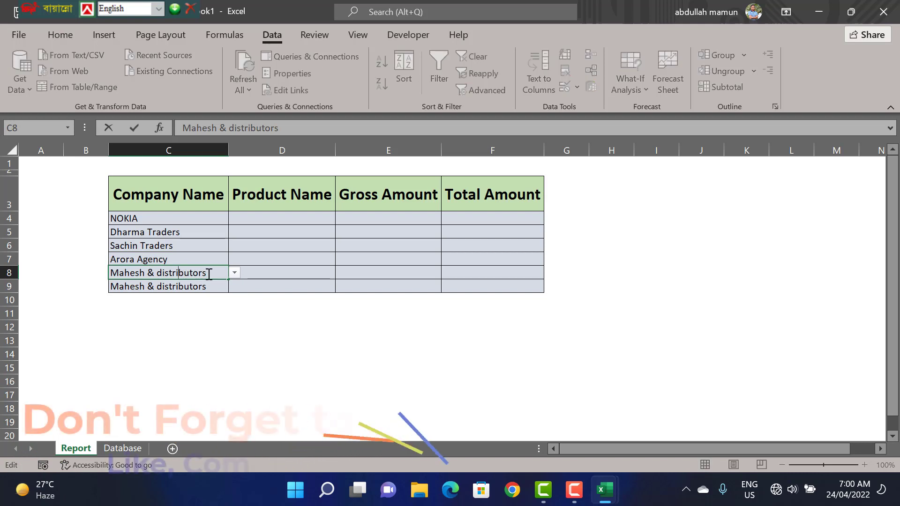
drag(211, 271, 66, 268)
text(t)
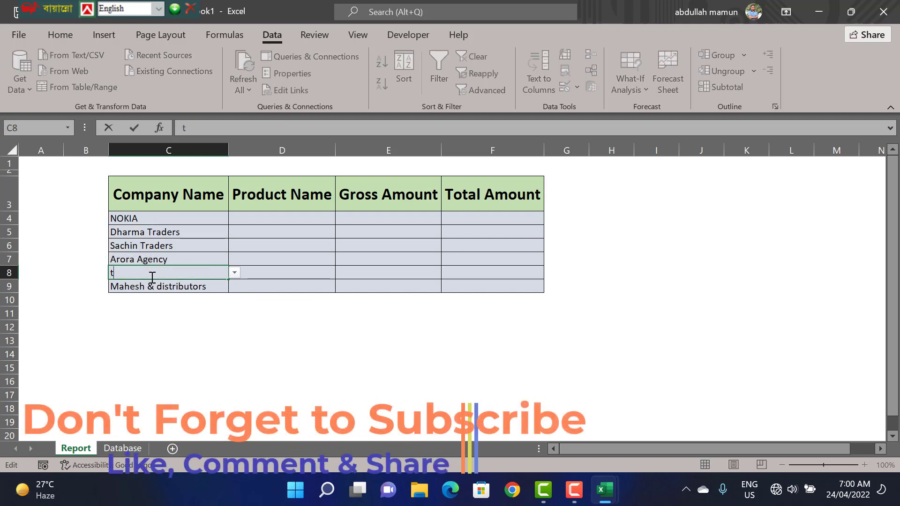
click(234, 272)
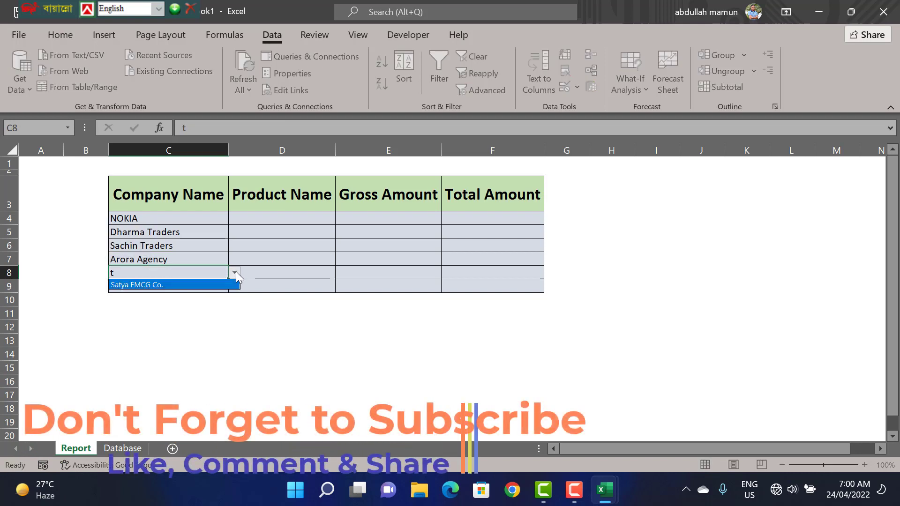
click(156, 285)
- Test the dropdown in C9 with the search text "y" and then with "q", opening the list for each
click(200, 285)
double_click(215, 285)
drag(214, 285, 75, 287)
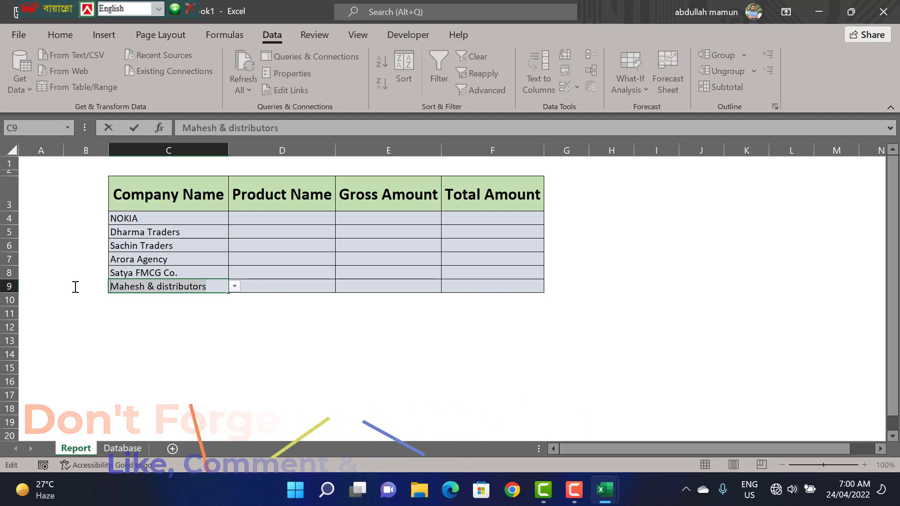
text(y)
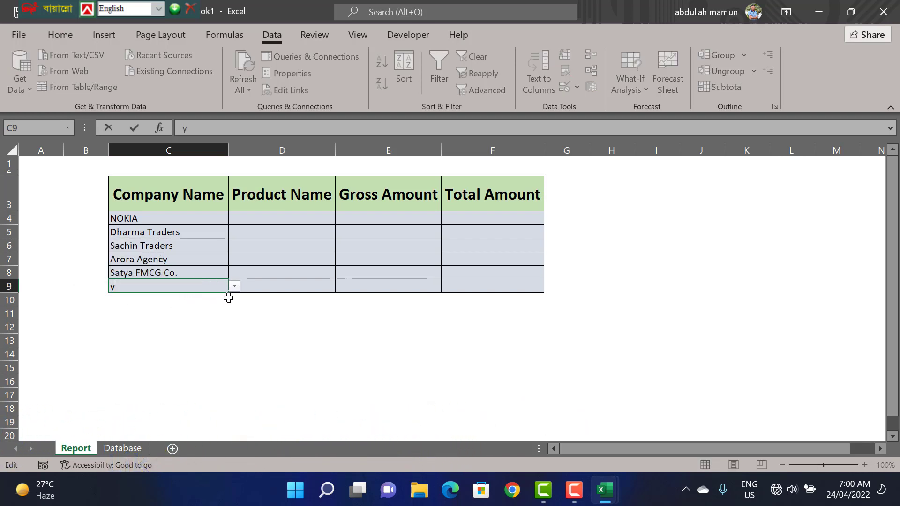
click(234, 287)
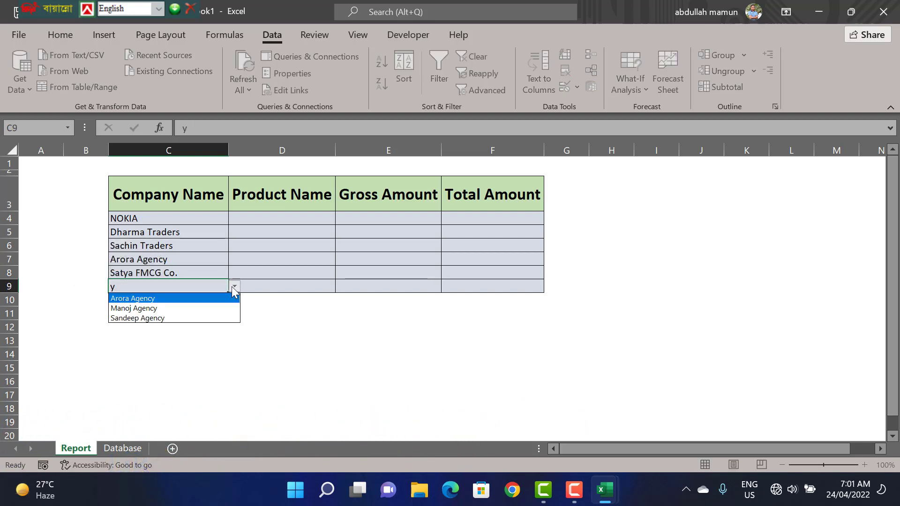
double_click(126, 285)
drag(122, 286, 110, 286)
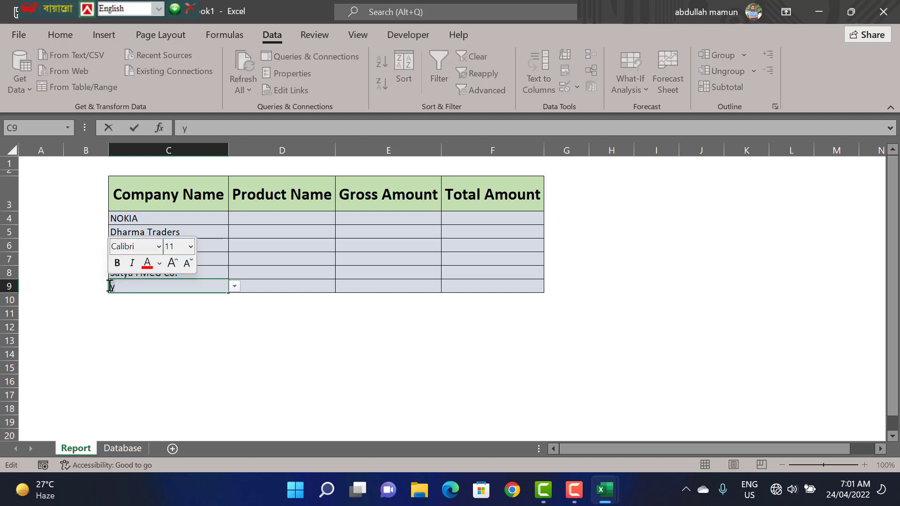
text(q)
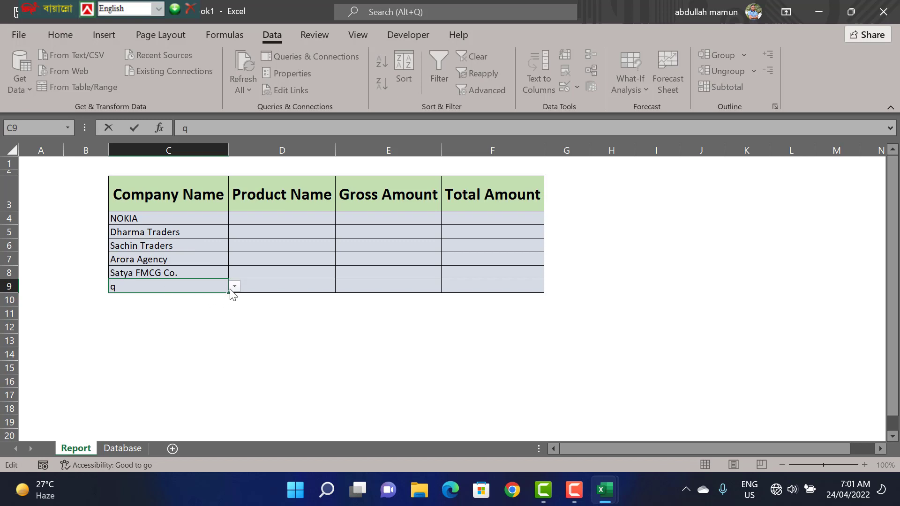
click(234, 287)
- Test the dropdown in C9 with the search texts "x" and "f", opening the list for each
double_click(152, 283)
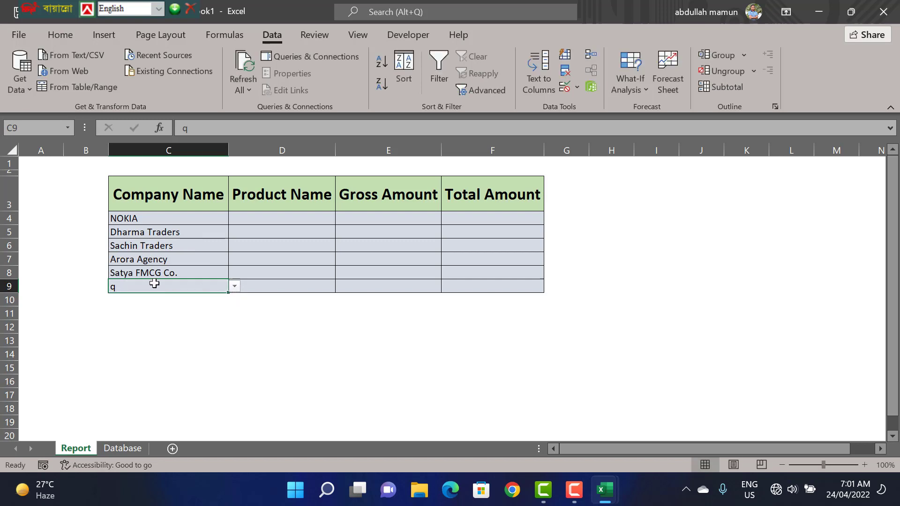
drag(116, 286, 66, 282)
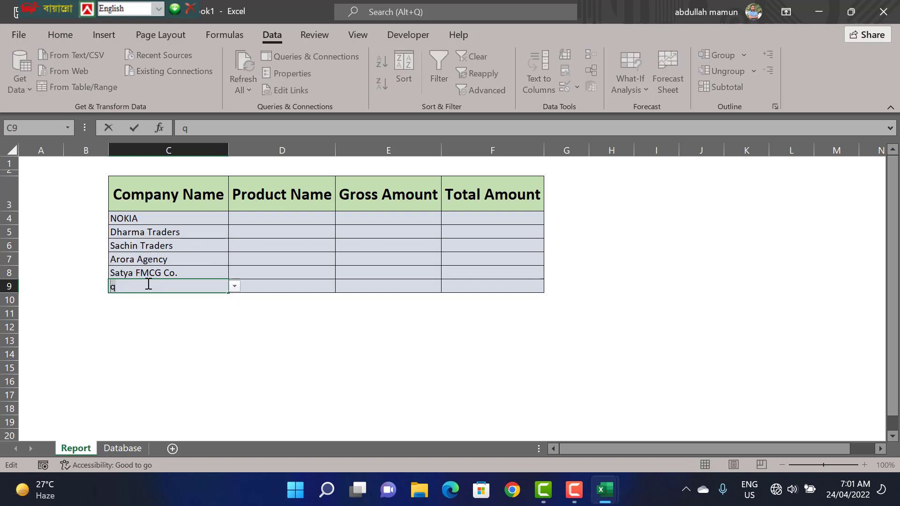
text(x)
click(231, 287)
click(232, 286)
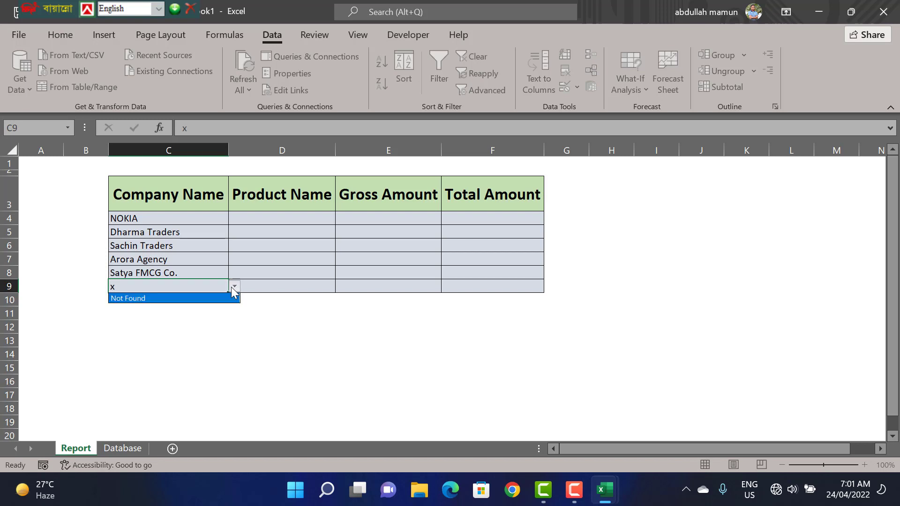
double_click(165, 284)
drag(165, 284, 48, 275)
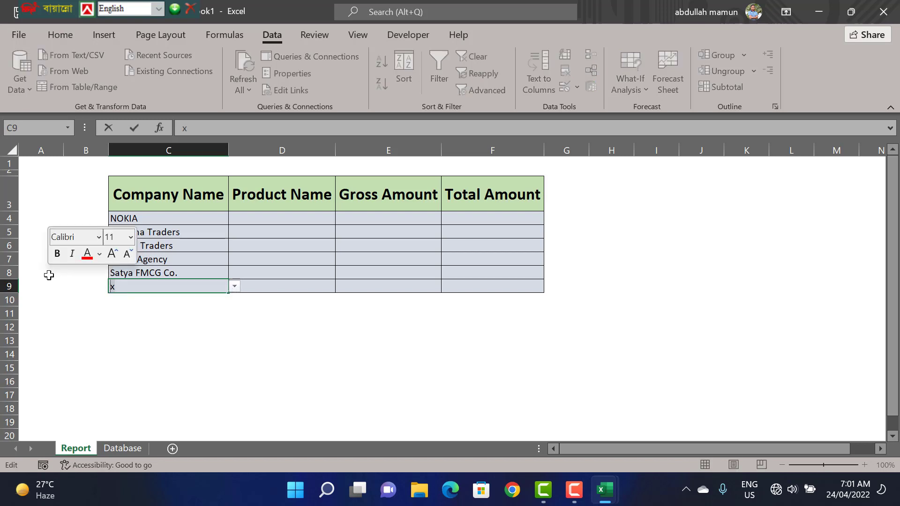
text(f)
click(234, 287)
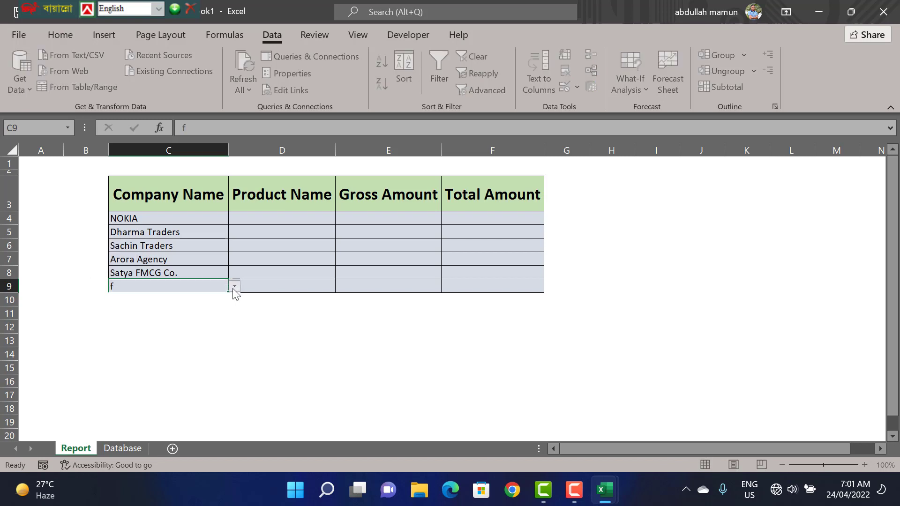
- Test the dropdown in C9 with the search text "h" and open the list
click(164, 286)
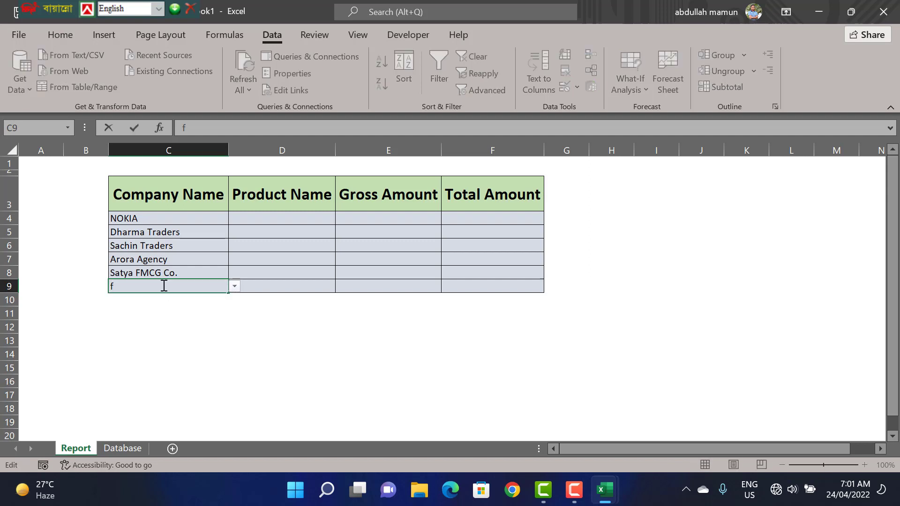
double_click(164, 285)
drag(164, 285, 67, 275)
text(h)
click(234, 286)
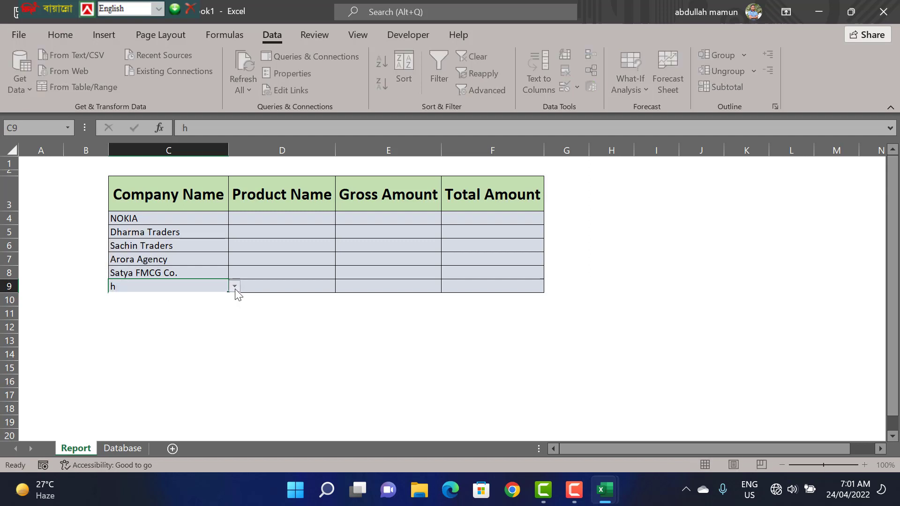
- Replace the entry in C9 with the search text "o" and choose Pappu & Co from the filtered dropdown
double_click(167, 282)
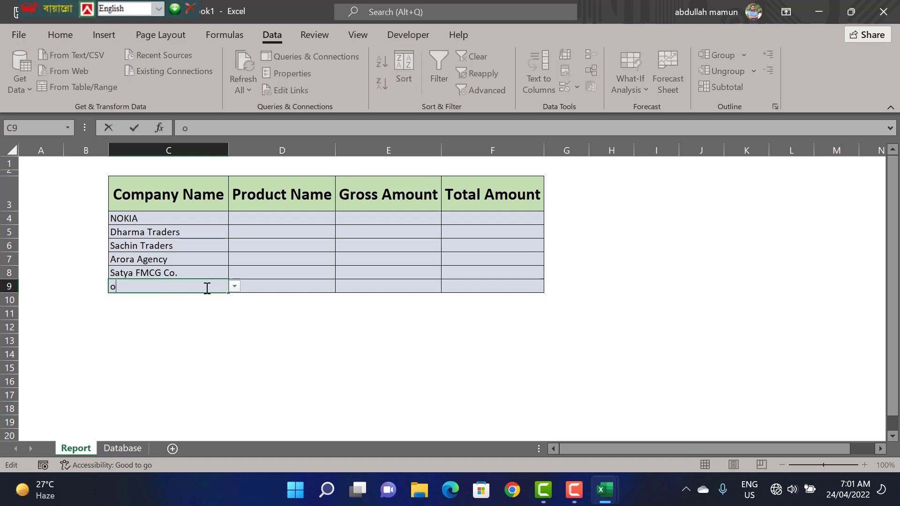
click(234, 287)
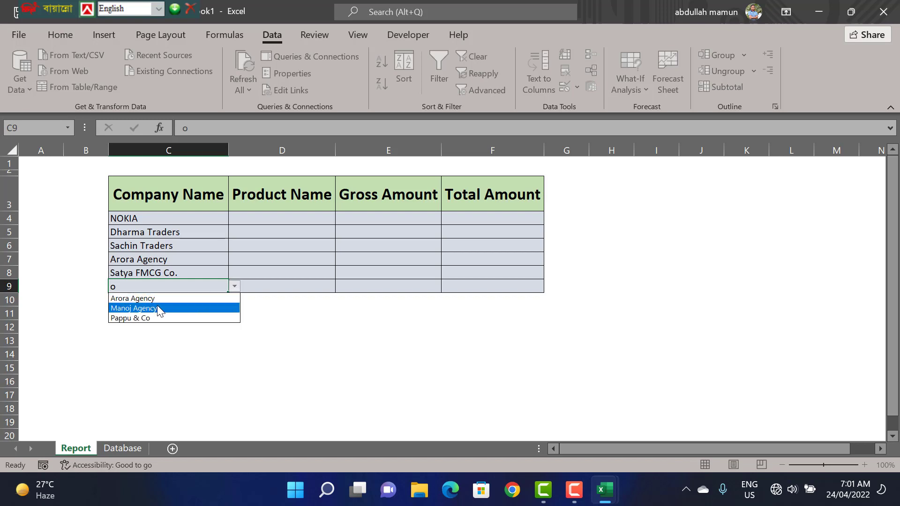
click(149, 317)
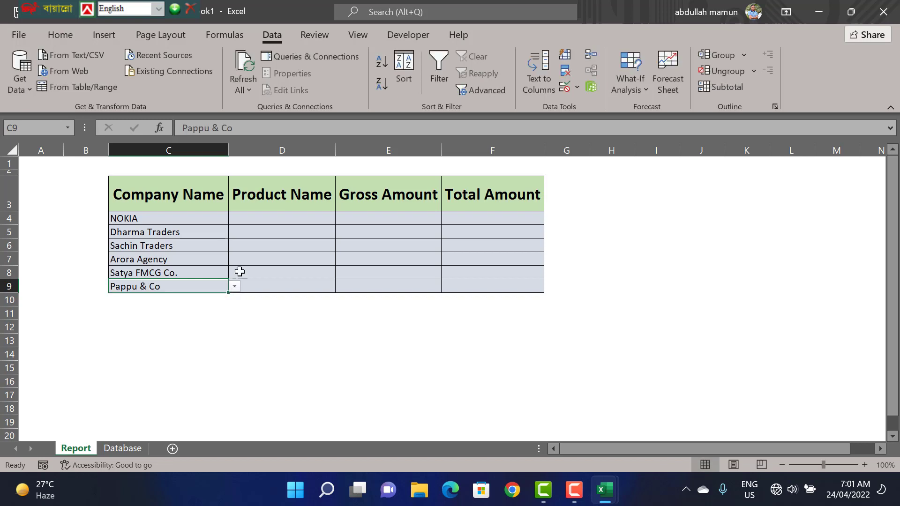
- Start a VLOOKUP formula in D4 of the Report sheet with C4 as the lookup value
click(265, 222)
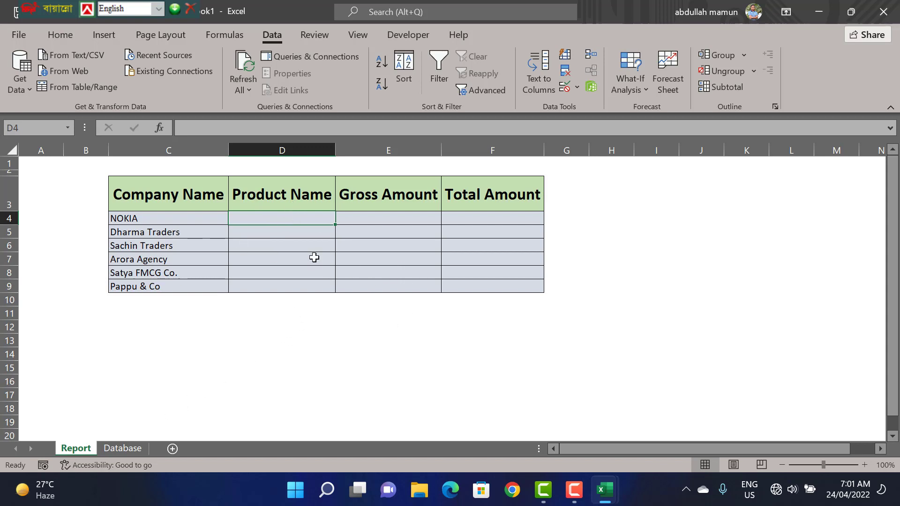
double_click(282, 217)
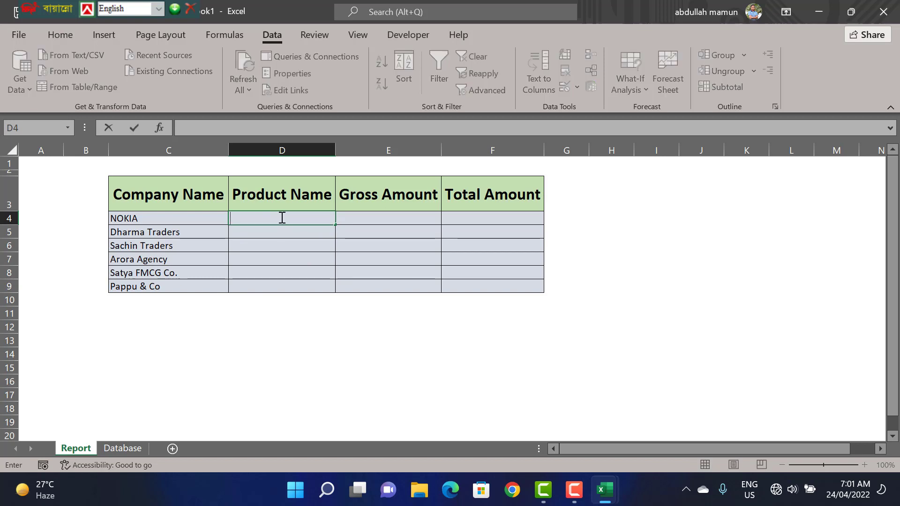
text(=v)
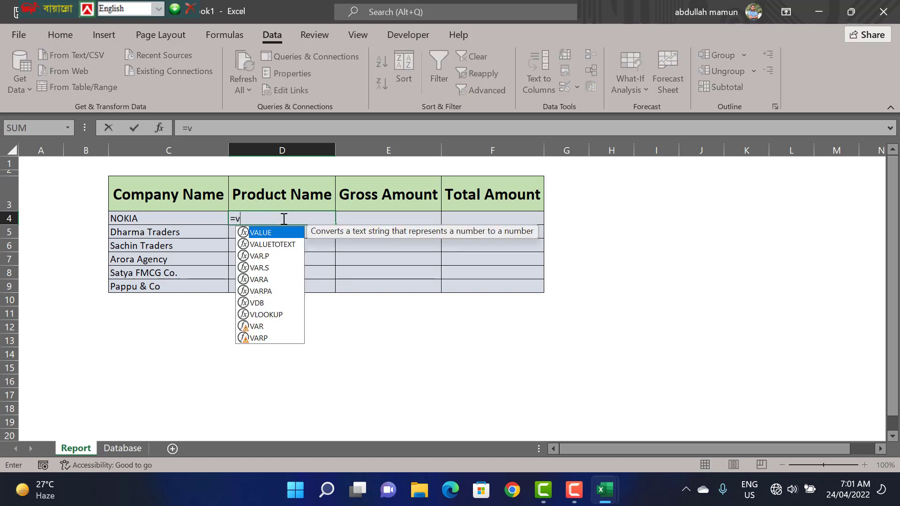
text(l)
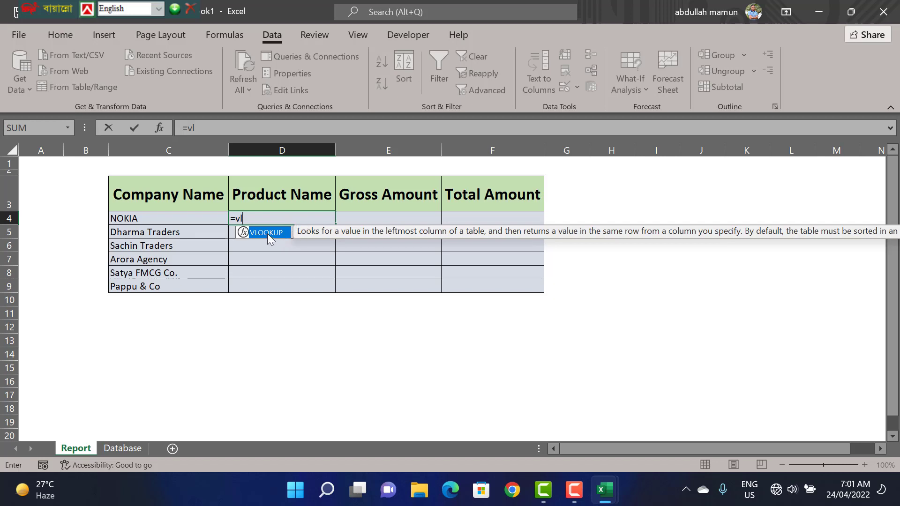
click(269, 233)
click(305, 218)
text(C4)
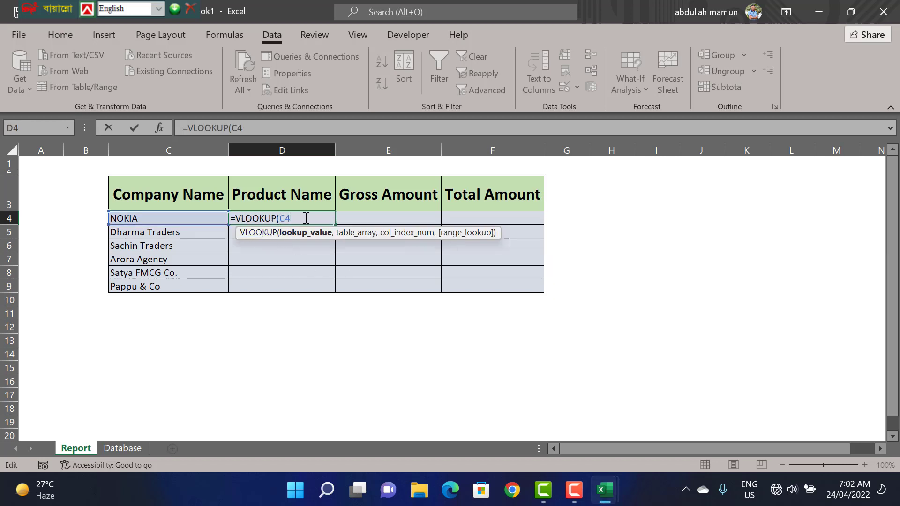
- Set the D4 lookup's table array to A1:I10 on the Database sheet
text(,Database!)
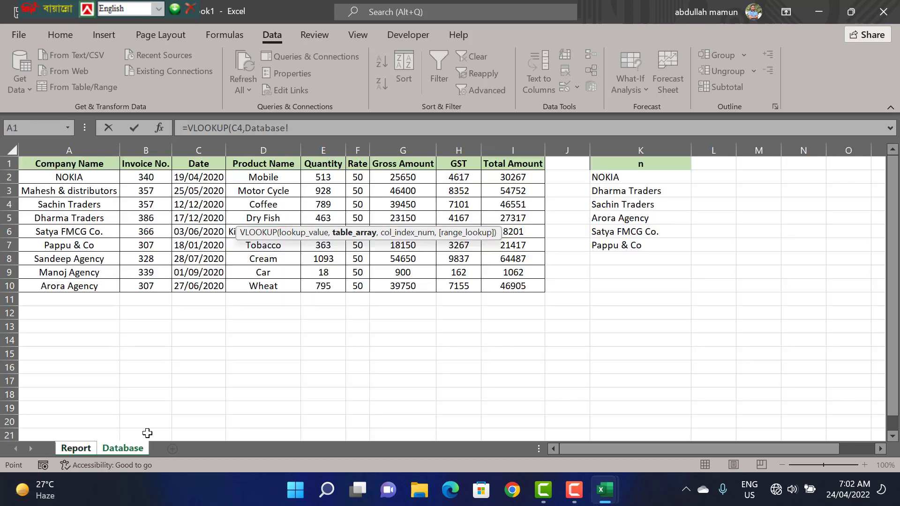
click(121, 448)
drag(39, 165, 519, 284)
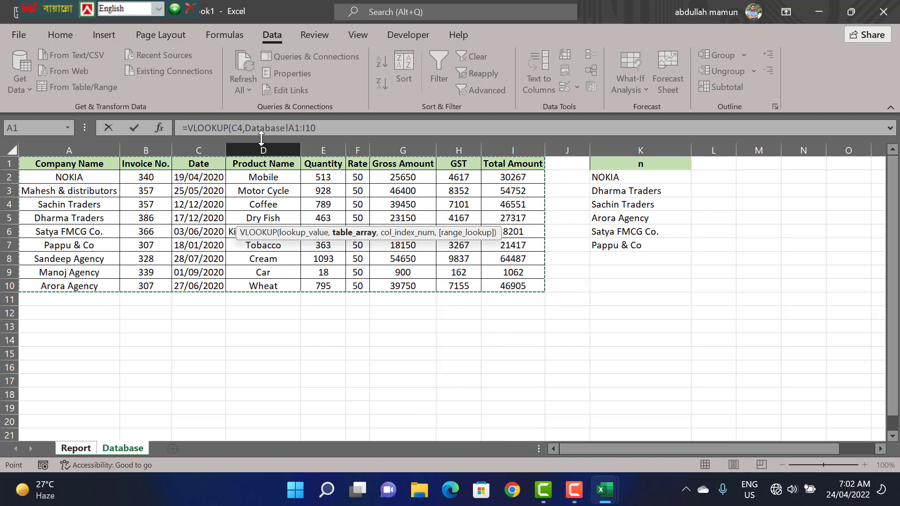
click(344, 126)
text(,)
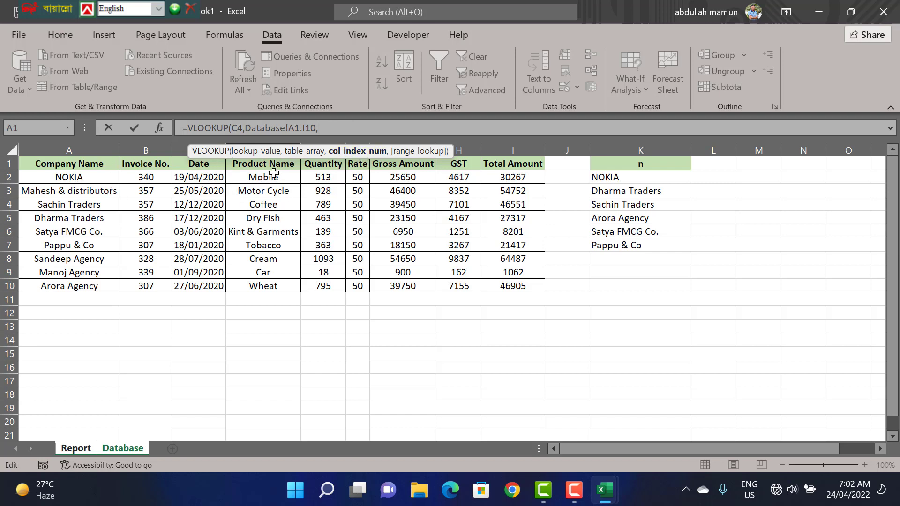
drag(271, 178, 268, 284)
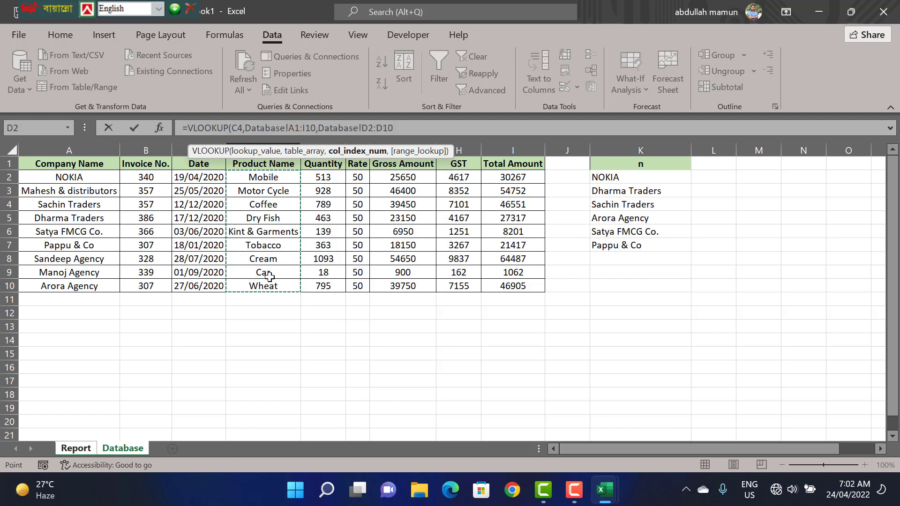
drag(319, 131, 414, 128)
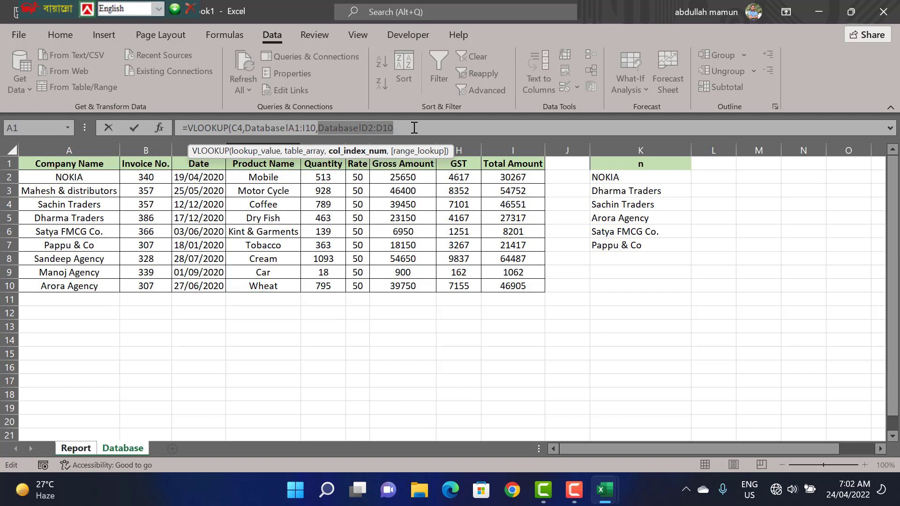
key(BackSpace)
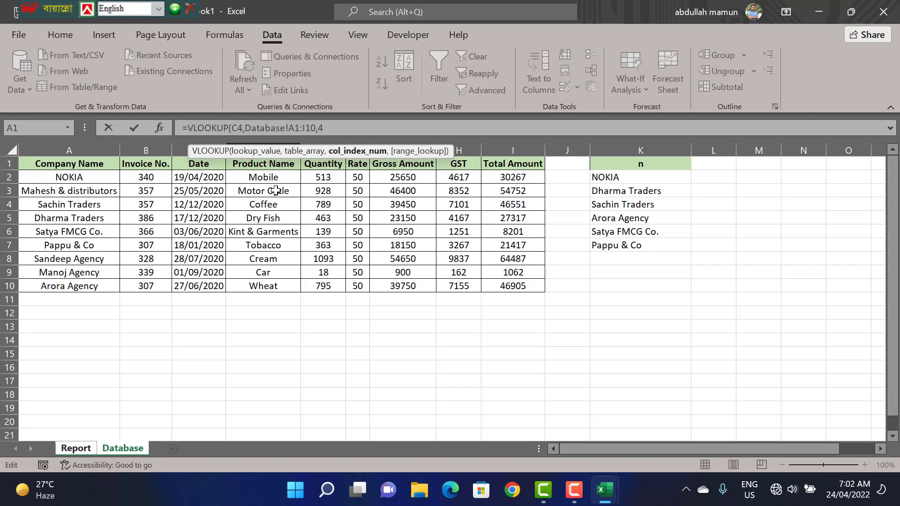
- Complete the D4 product name lookup with column index 4 and range lookup 0
text(4,)
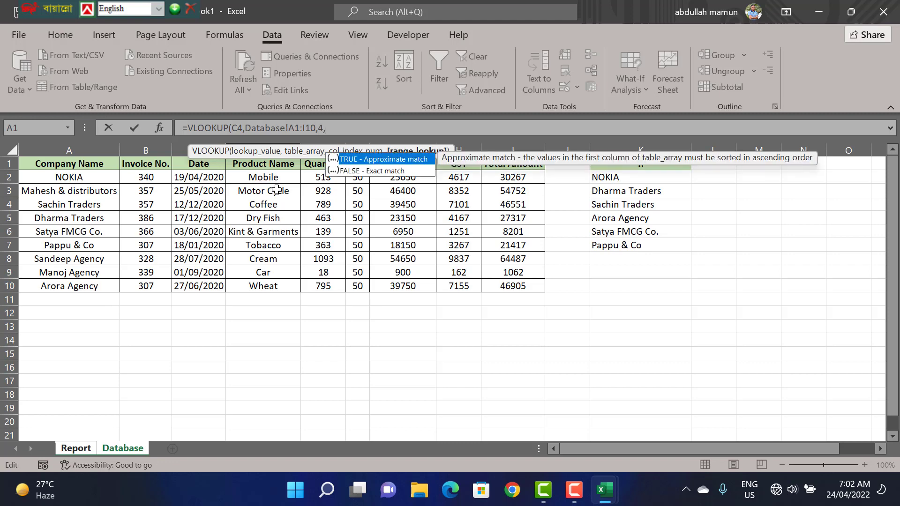
text(0))
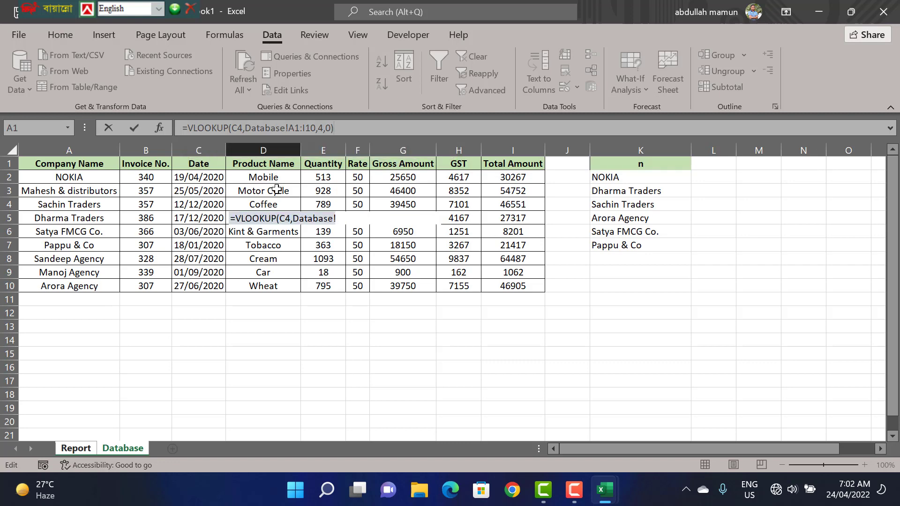
key(Return)
- Start a VLOOKUP formula in E4 for the gross amount with C4 as the lookup value
click(372, 222)
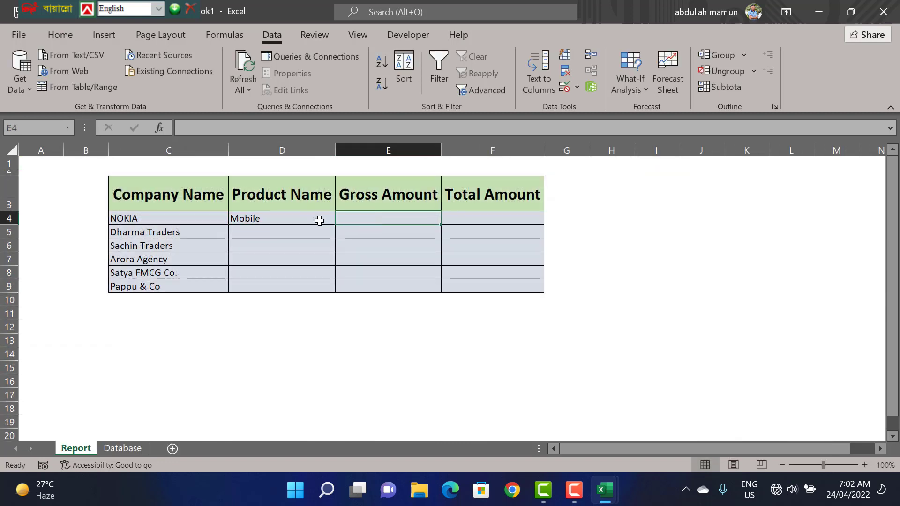
double_click(358, 217)
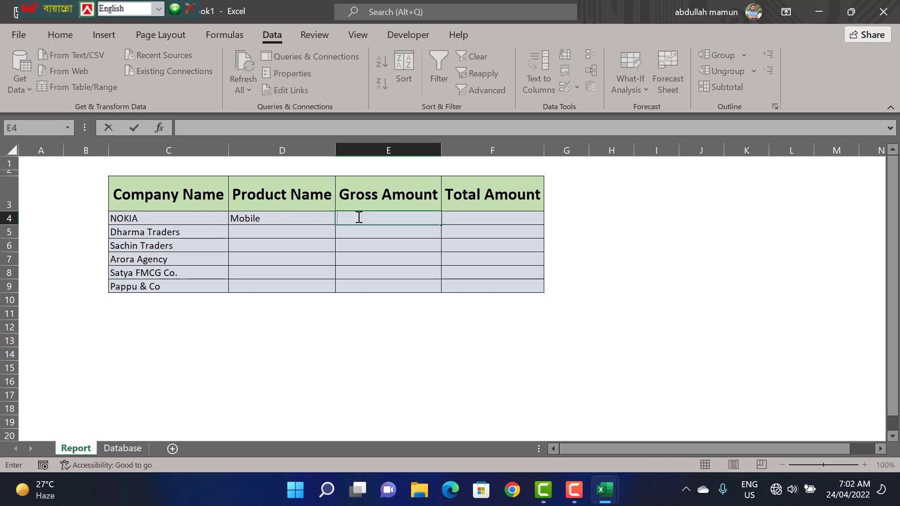
text(=vl)
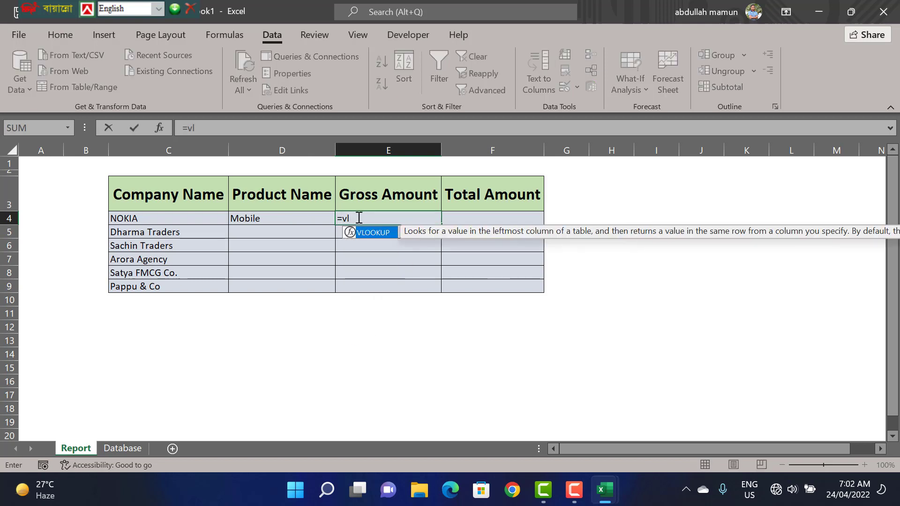
double_click(374, 233)
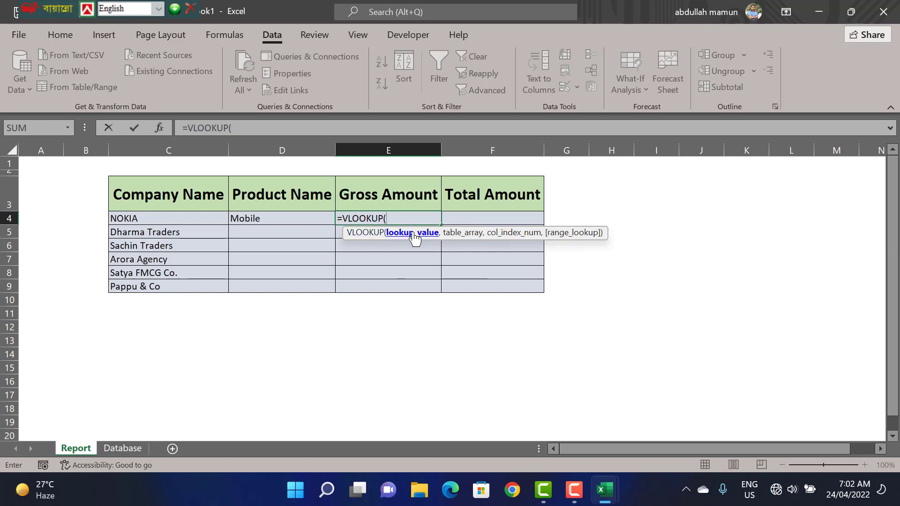
click(180, 220)
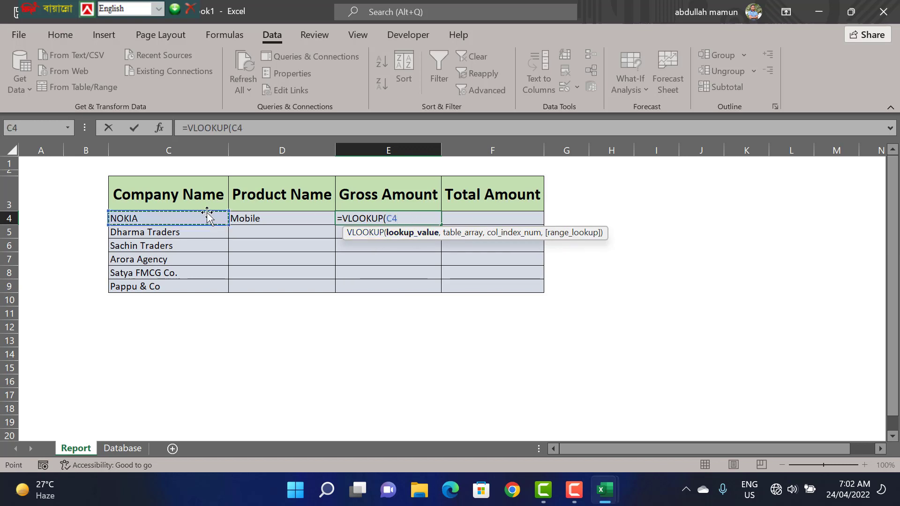
text(,)
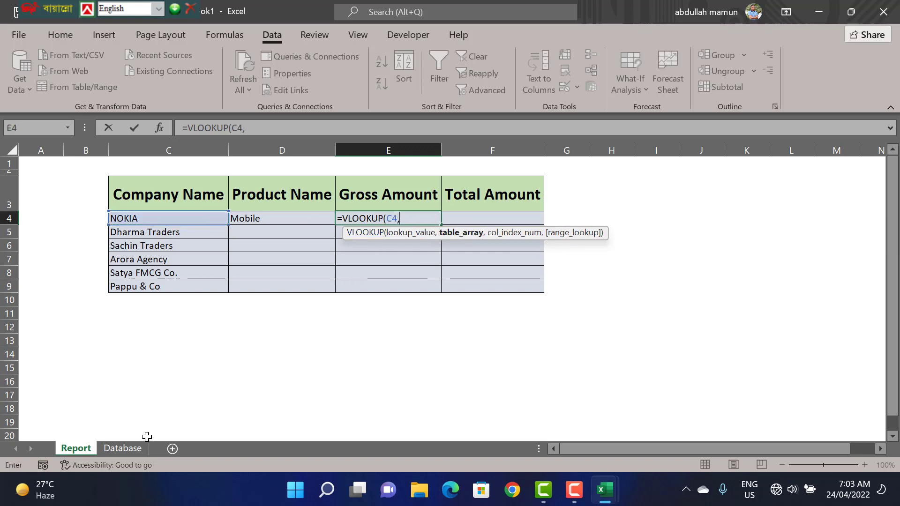
- Complete the E4 lookup with table array Database!A1:I10, column index 7 and range lookup 0
click(127, 448)
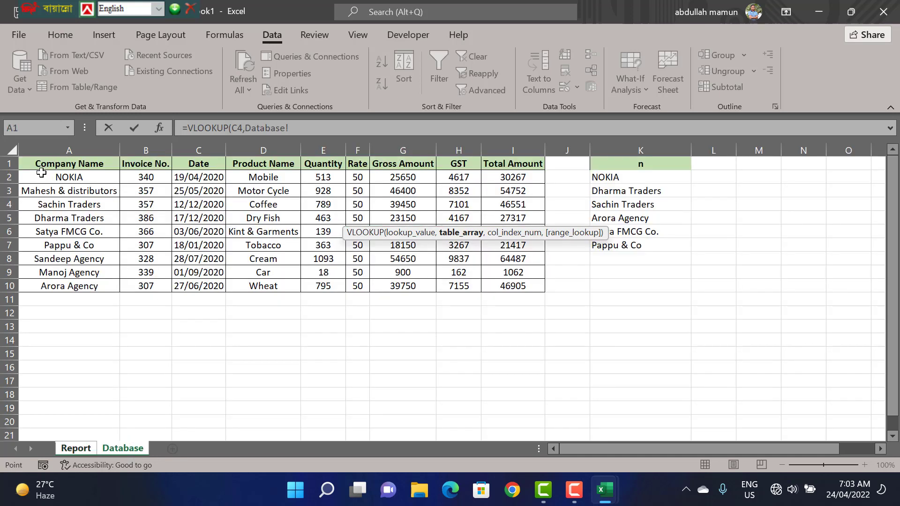
drag(41, 164, 516, 287)
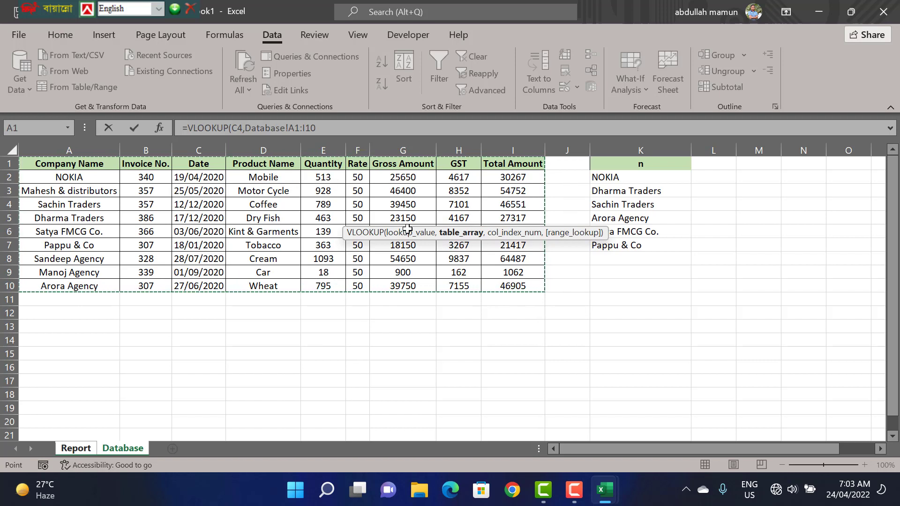
click(332, 128)
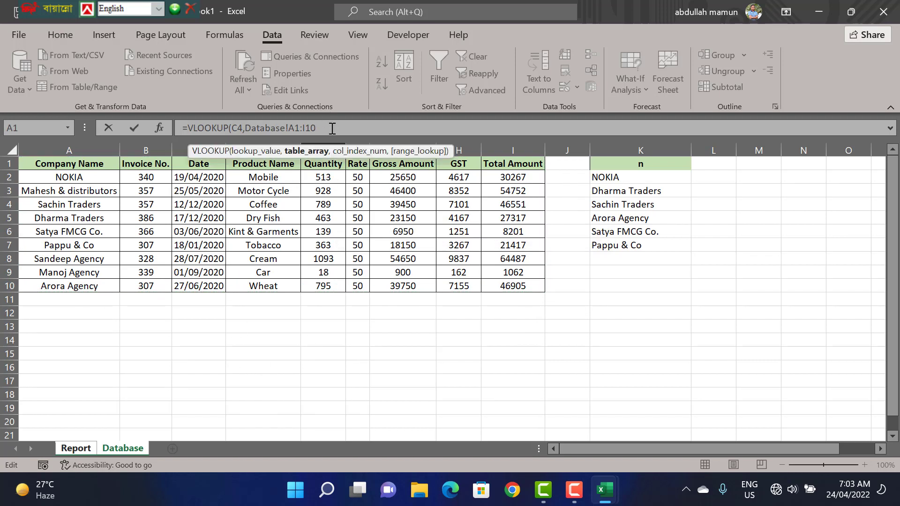
text(,)
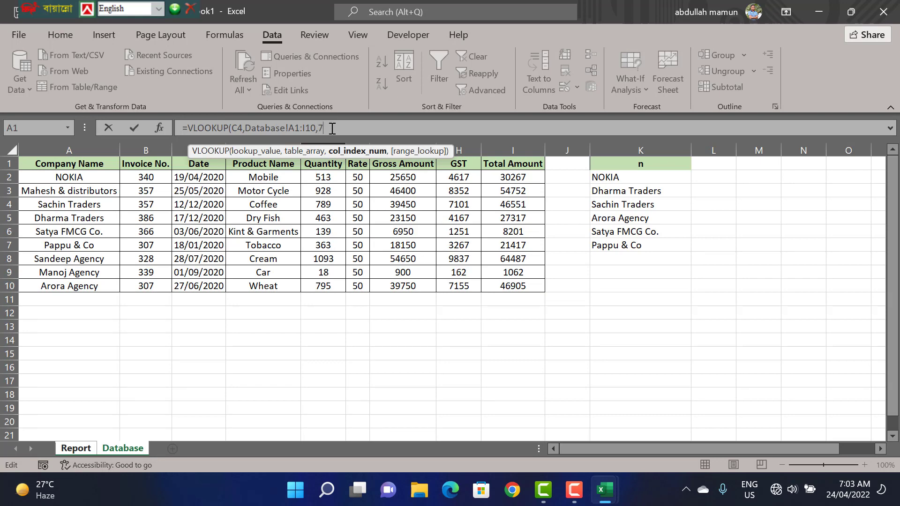
text(7,)
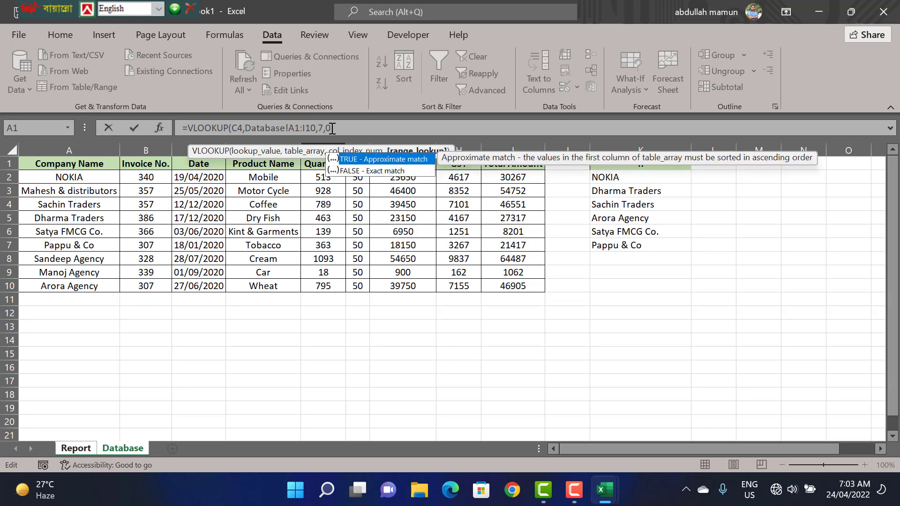
text(0))
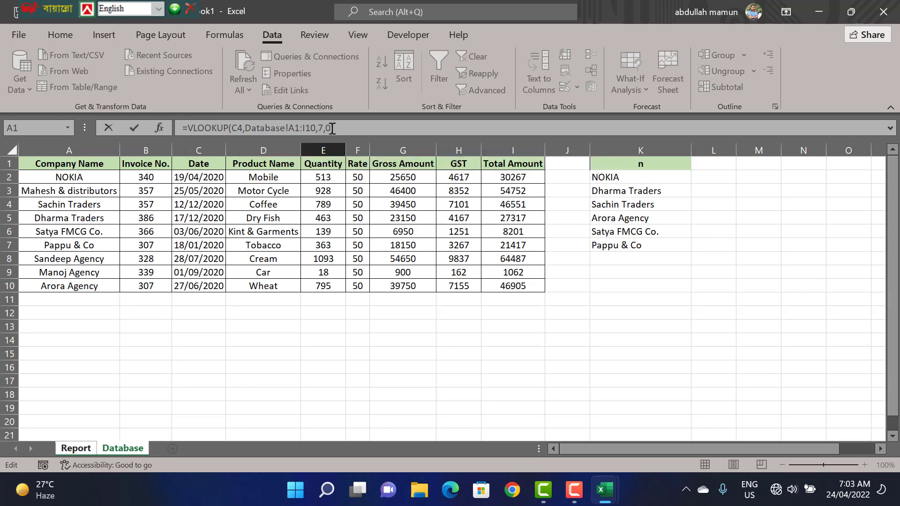
key(Return)
- Copy the full VLOOKUP formula text from E4
click(427, 220)
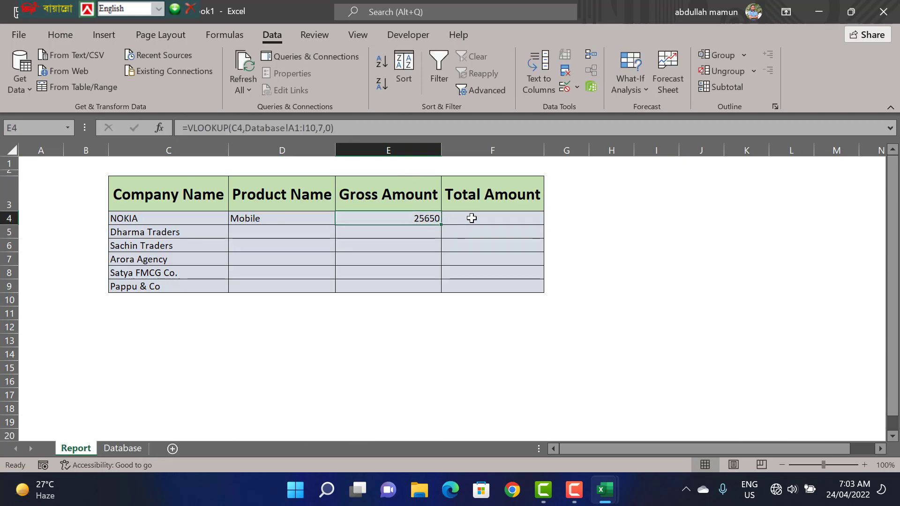
drag(333, 128, 182, 126)
key(ctrl+c)
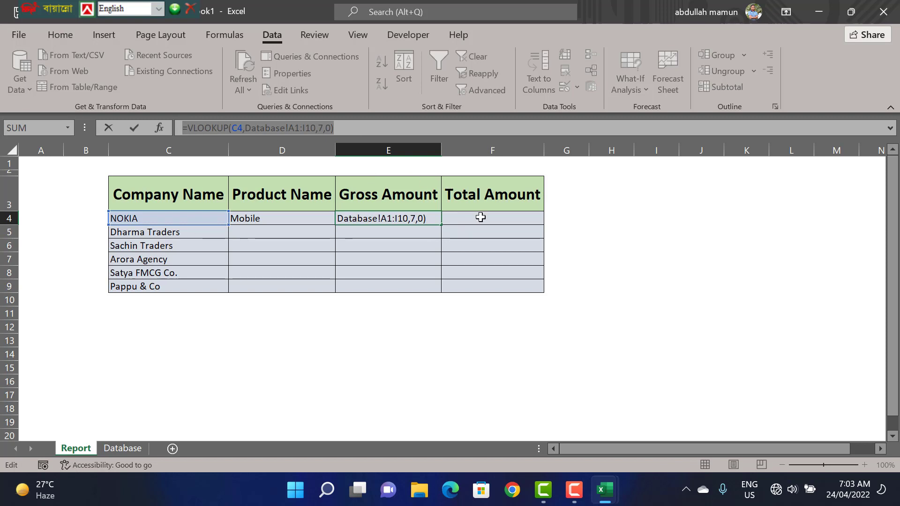
text(=)
click(481, 217)
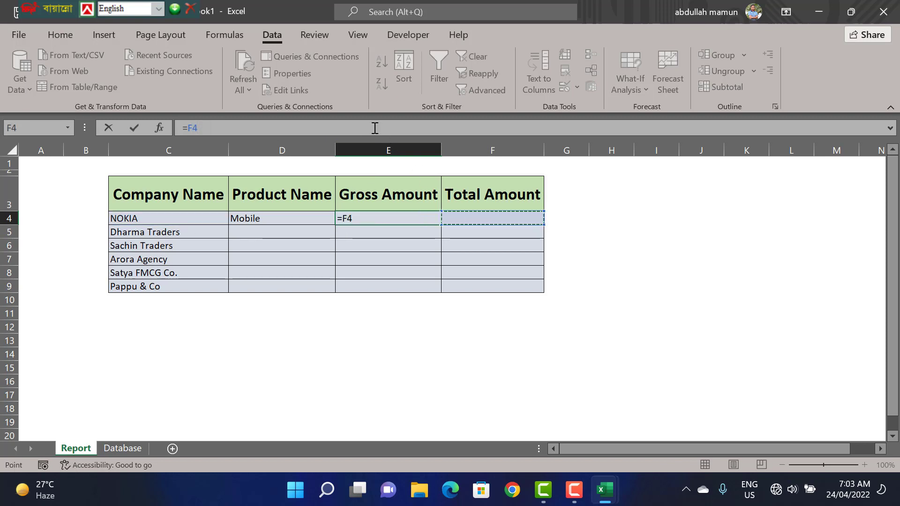
drag(374, 128, 135, 111)
key(ctrl+v)
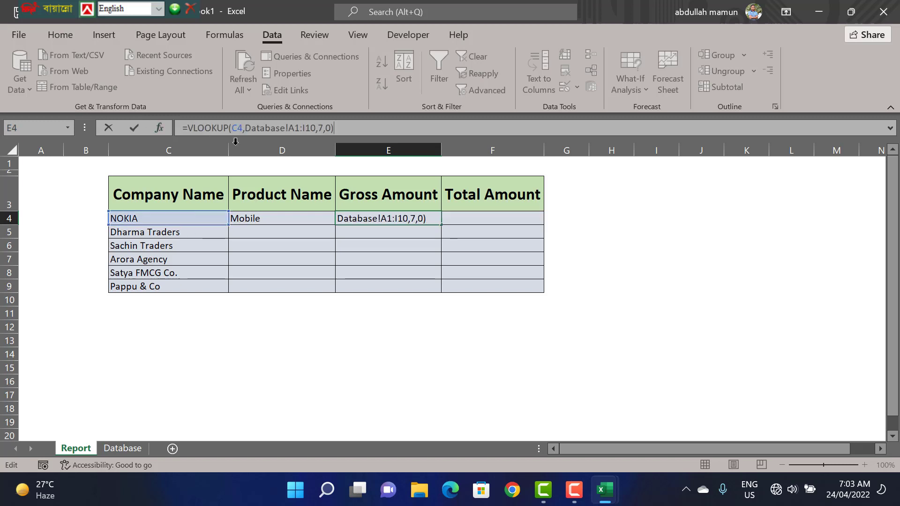
key(Return)
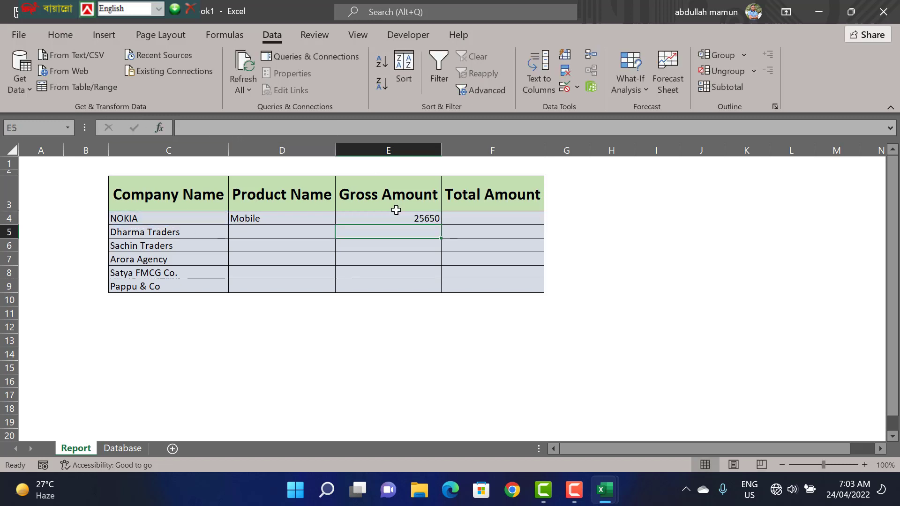
- Enter the copied formula =VLOOKUP(C4,Database!A1:I10,7,0) in F4 under Total Amount
click(453, 219)
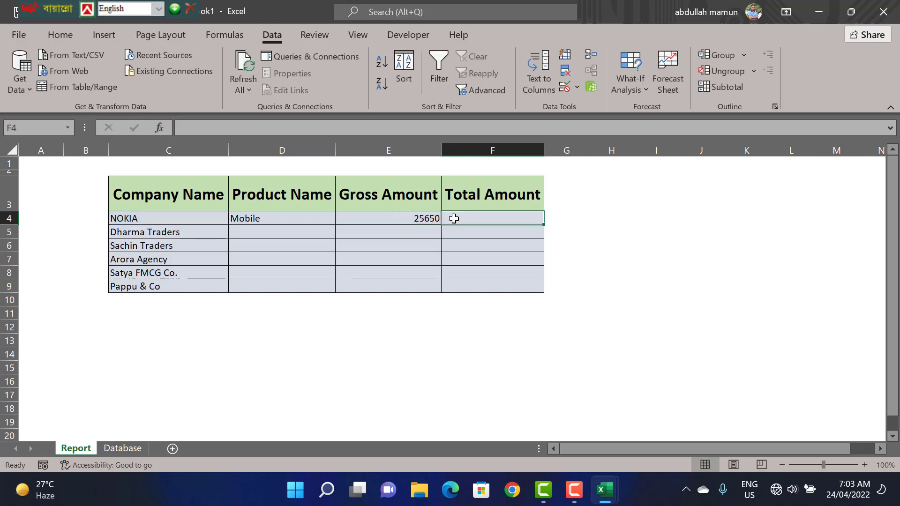
click(308, 131)
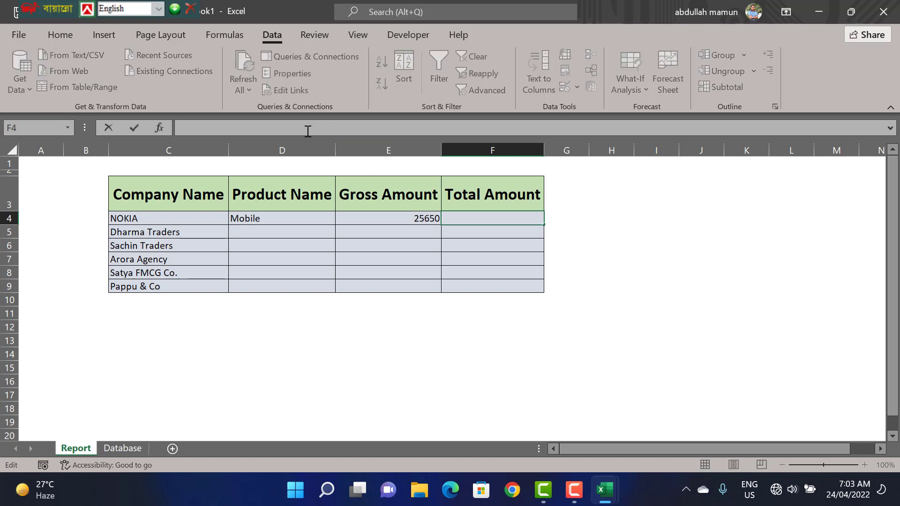
key(ctrl+v)
key(Return)
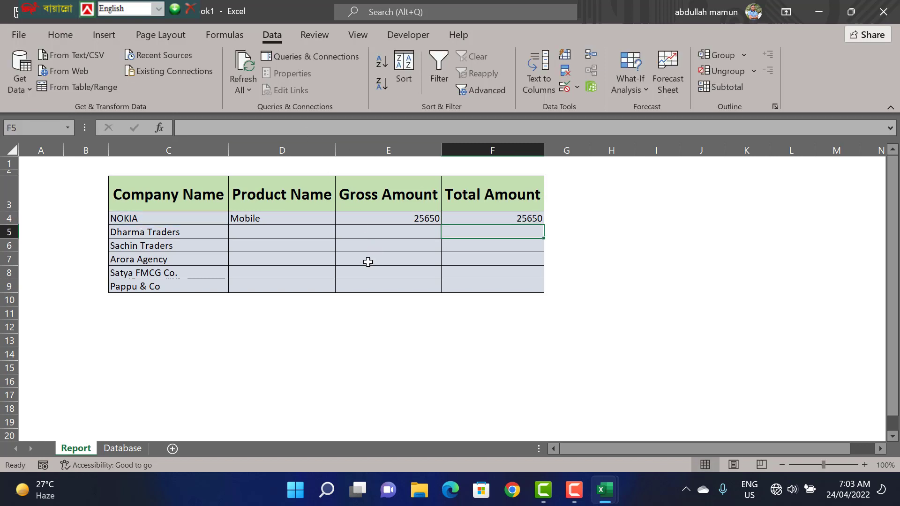
- Change the column index in F4's VLOOKUP formula to 9 so it returns the Total Amount from the Database sheet
click(492, 218)
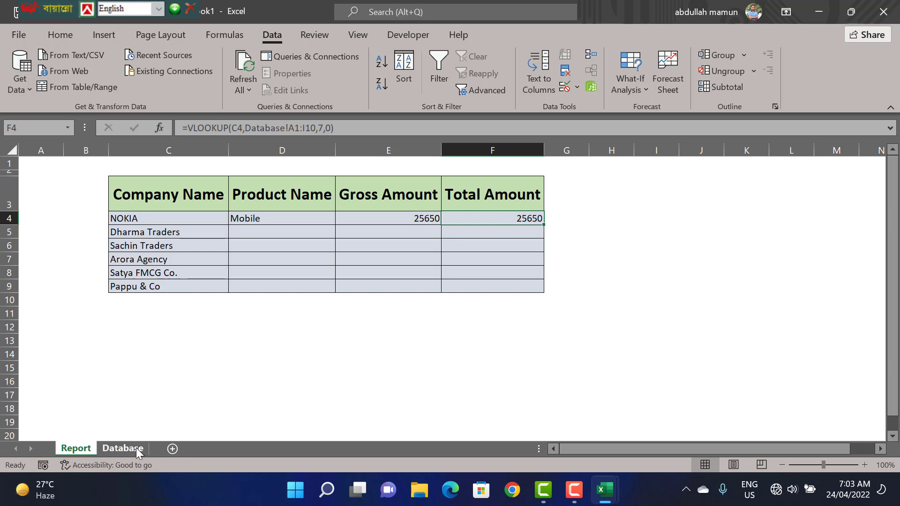
click(123, 448)
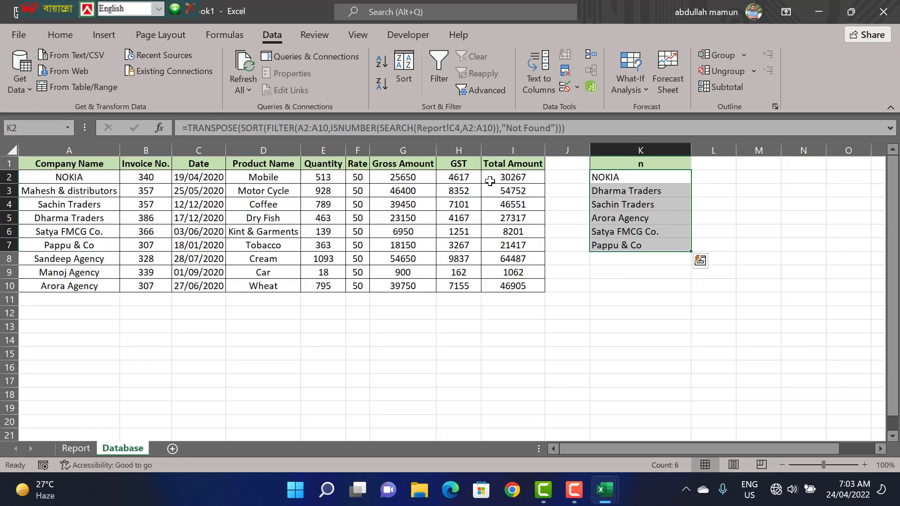
click(75, 449)
double_click(325, 128)
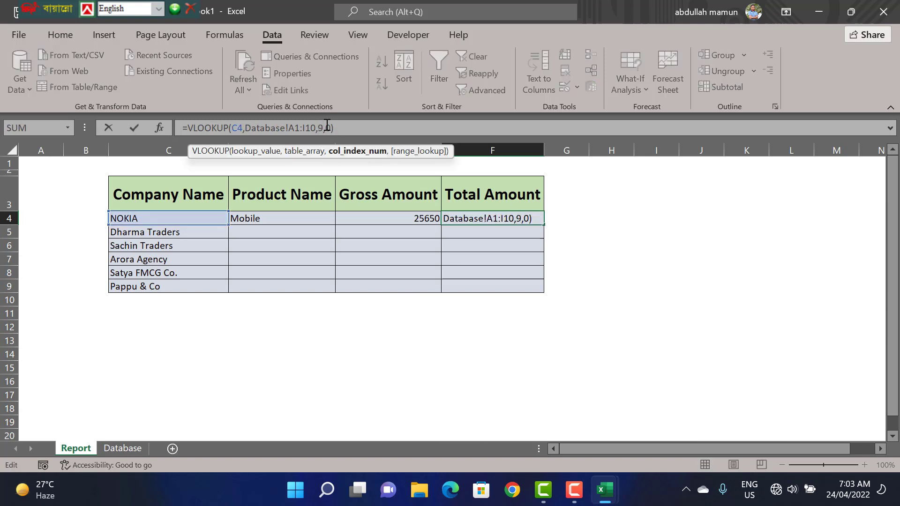
key(ctrl+Return)
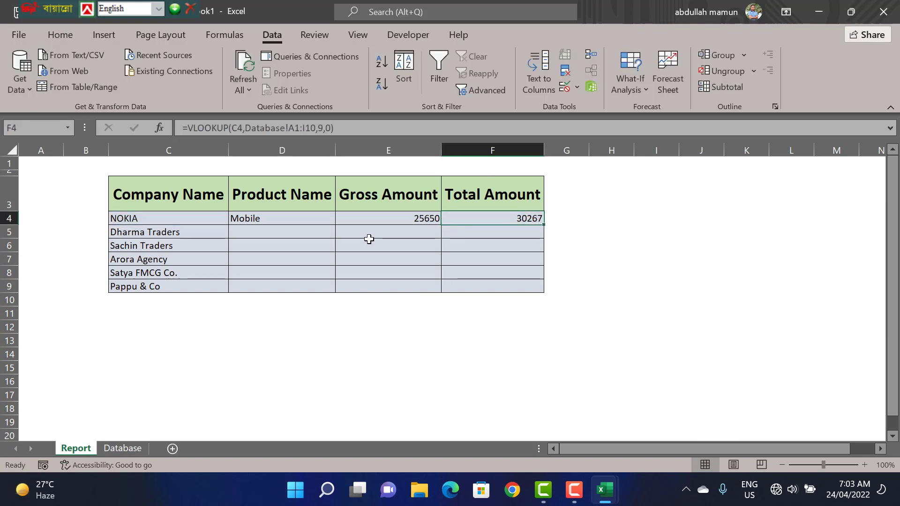
- Fill the Product Name, Gross Amount and Total Amount formulas from row 4 down to row 9
click(320, 221)
double_click(335, 226)
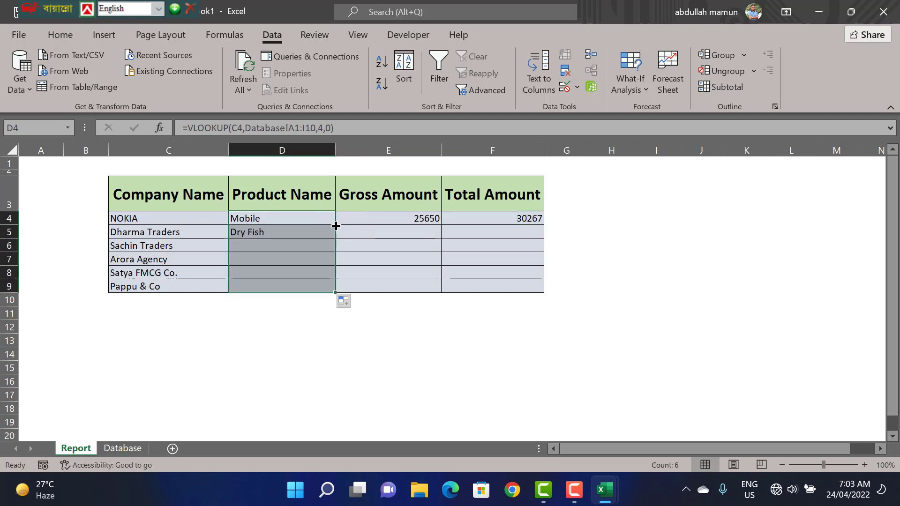
click(435, 218)
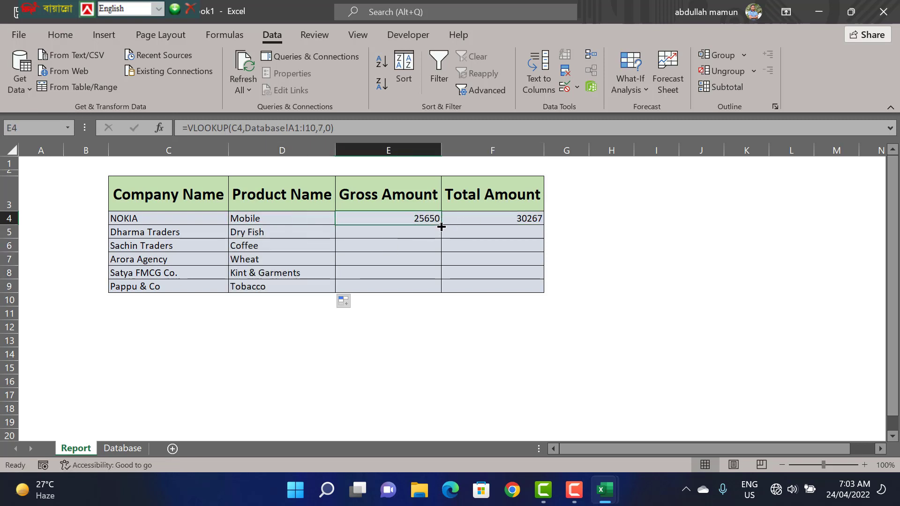
double_click(441, 226)
click(529, 220)
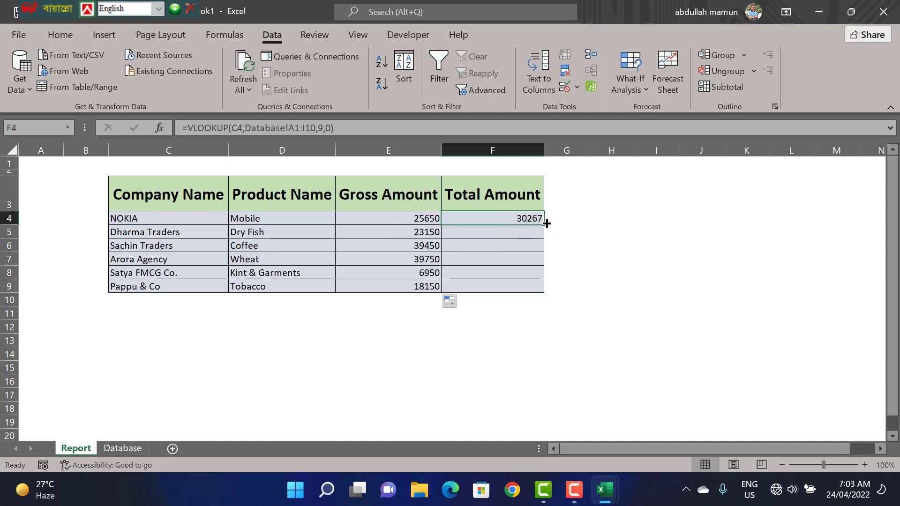
double_click(544, 225)
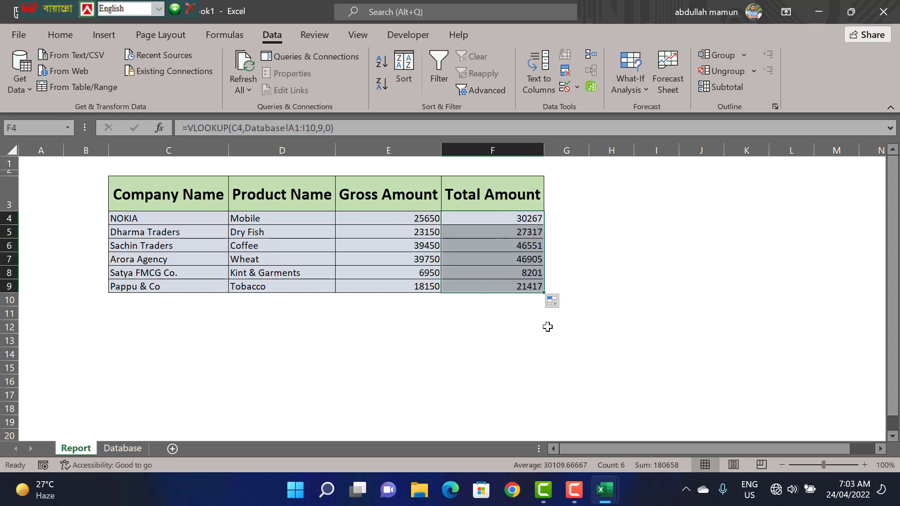
click(613, 334)
- Replace the company in C4 with the search text "t" and choose Mahesh & distributors from its filtered dropdown
click(185, 218)
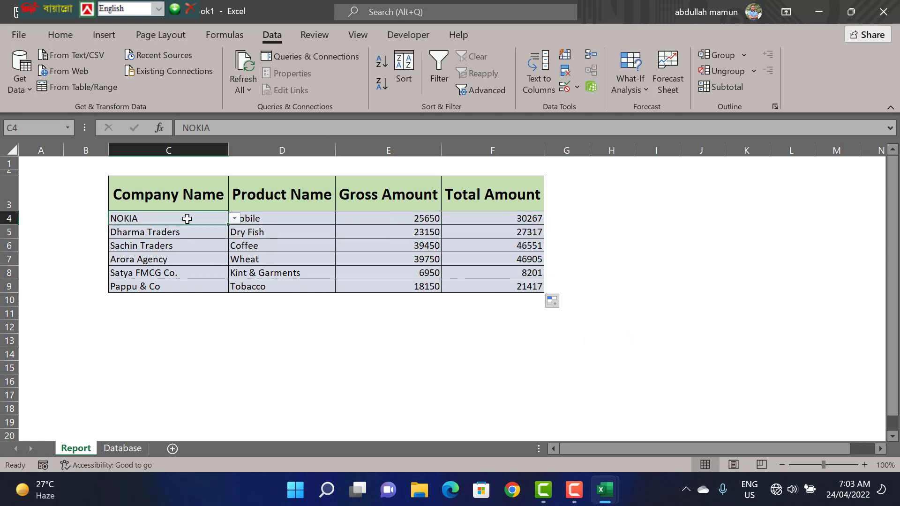
double_click(201, 219)
drag(202, 220, 88, 217)
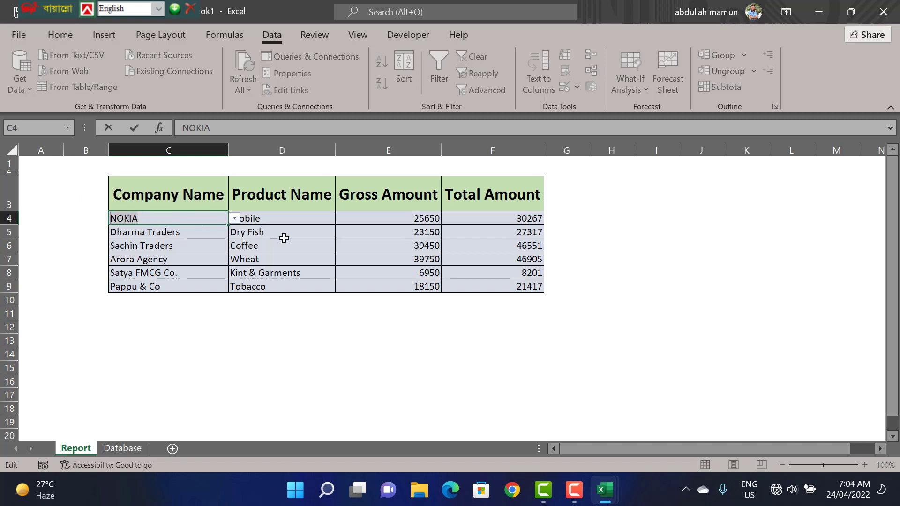
text(t)
click(235, 218)
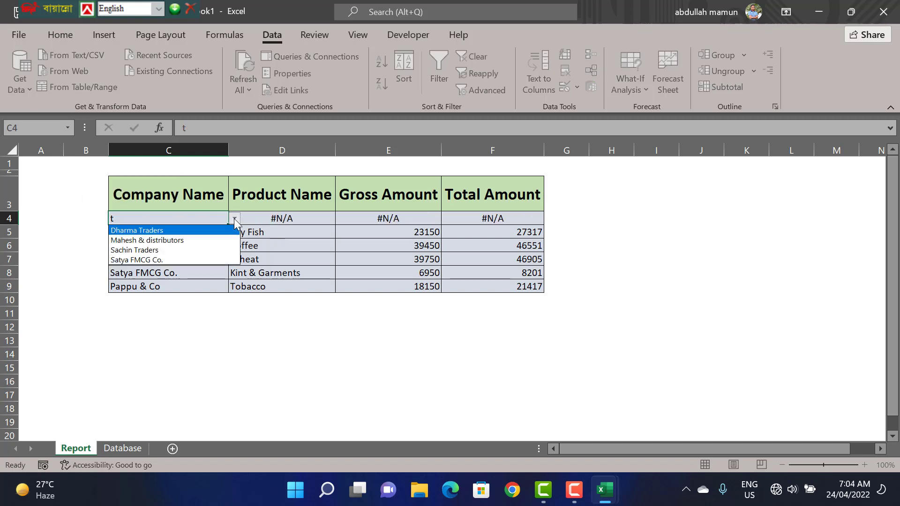
click(172, 240)
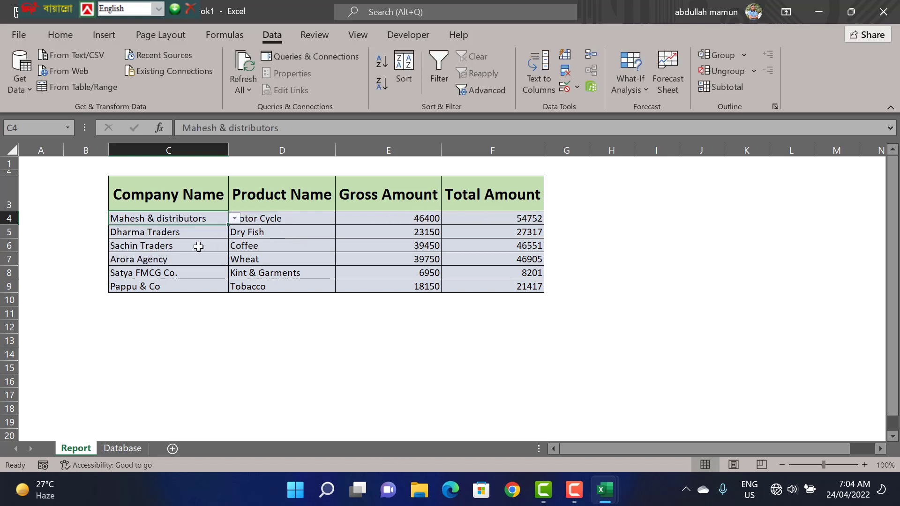
click(283, 231)
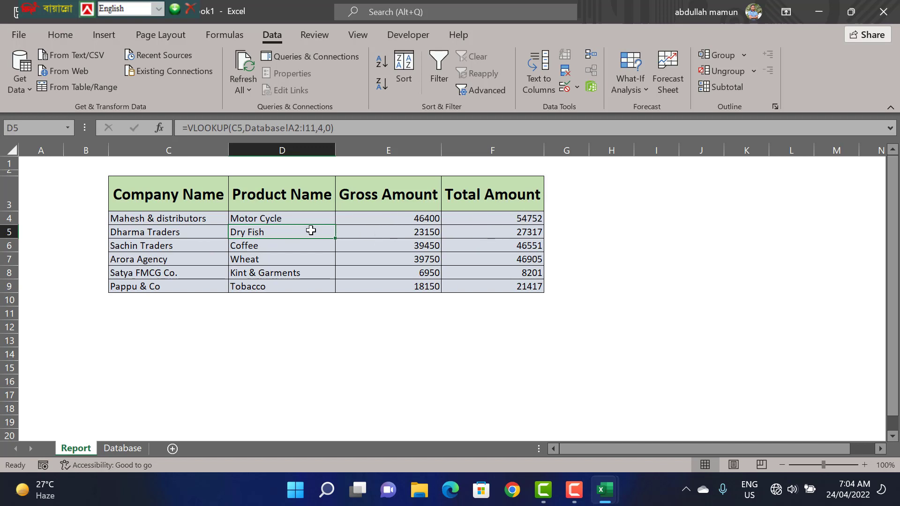
- Replace the company in C5 with the search text "h" and choose Sachin Traders from its filtered dropdown
click(158, 232)
text(t)
double_click(158, 232)
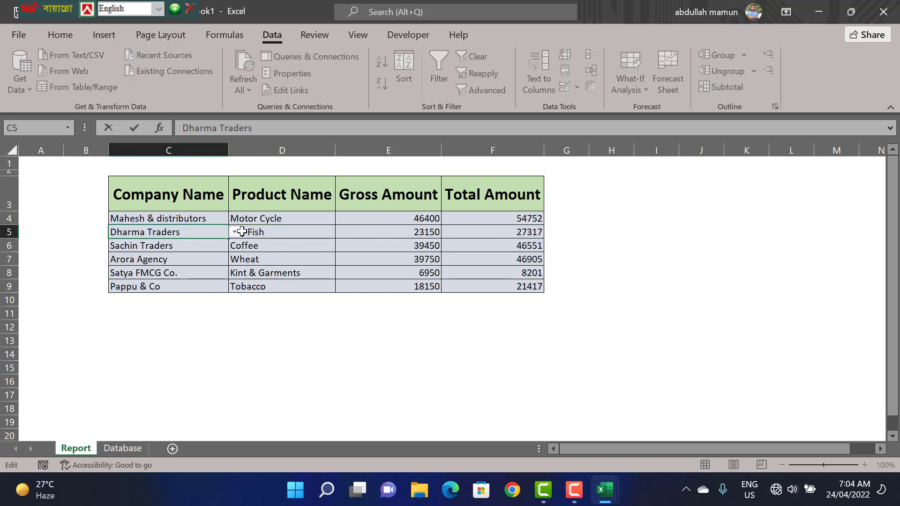
drag(213, 233, 80, 233)
text(h)
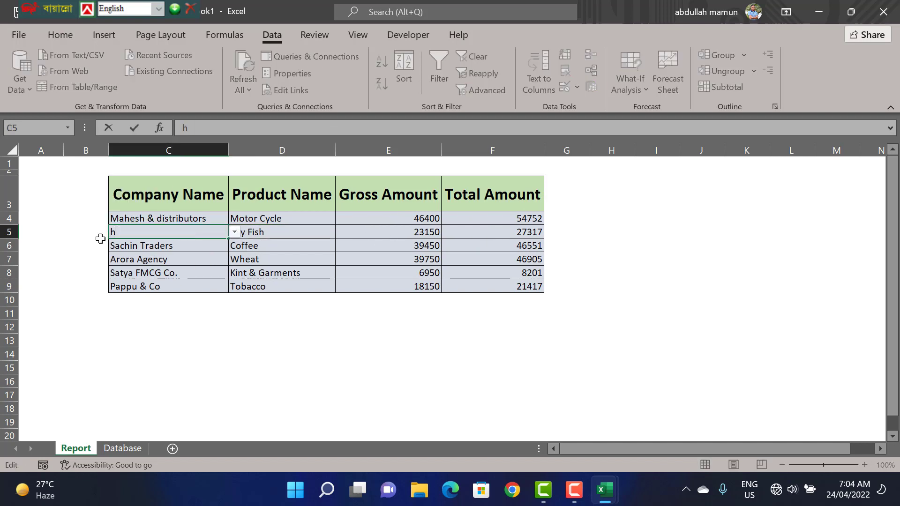
click(233, 232)
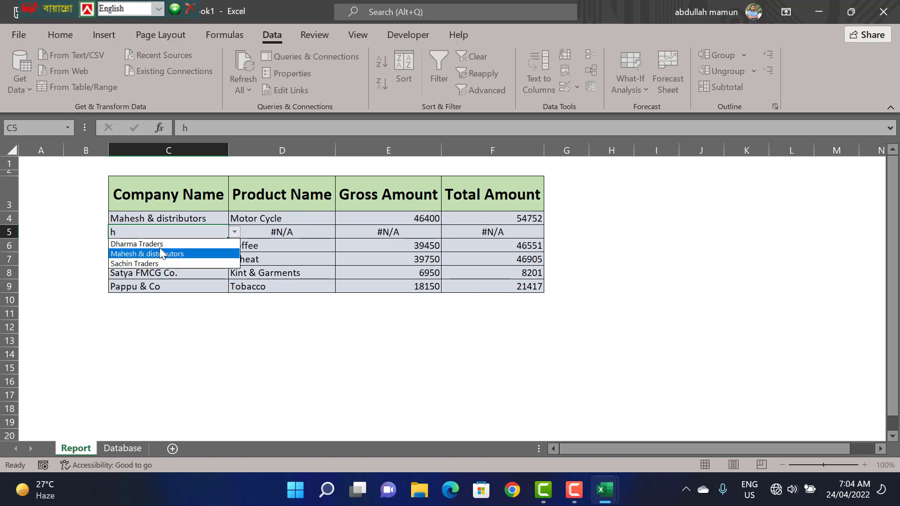
click(157, 264)
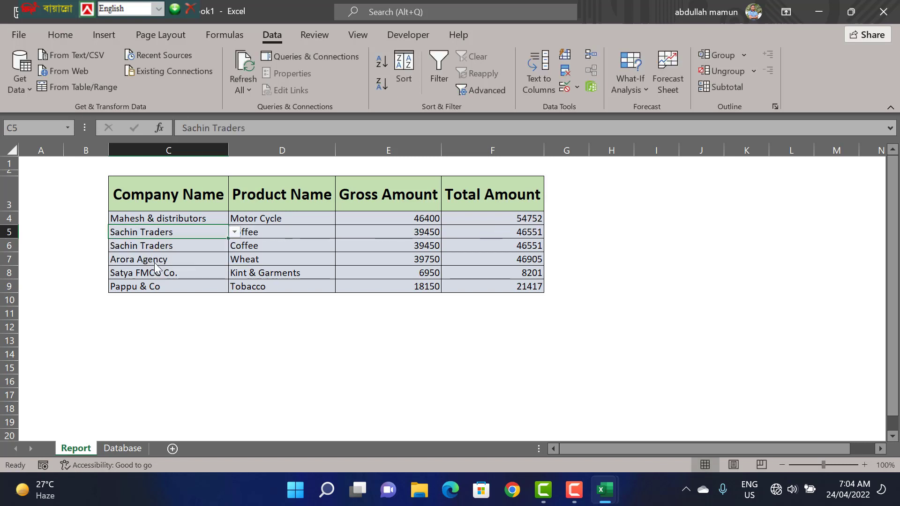
- Replace the company in C6 with the search text "d" and choose Sachin Traders from its filtered dropdown
click(188, 245)
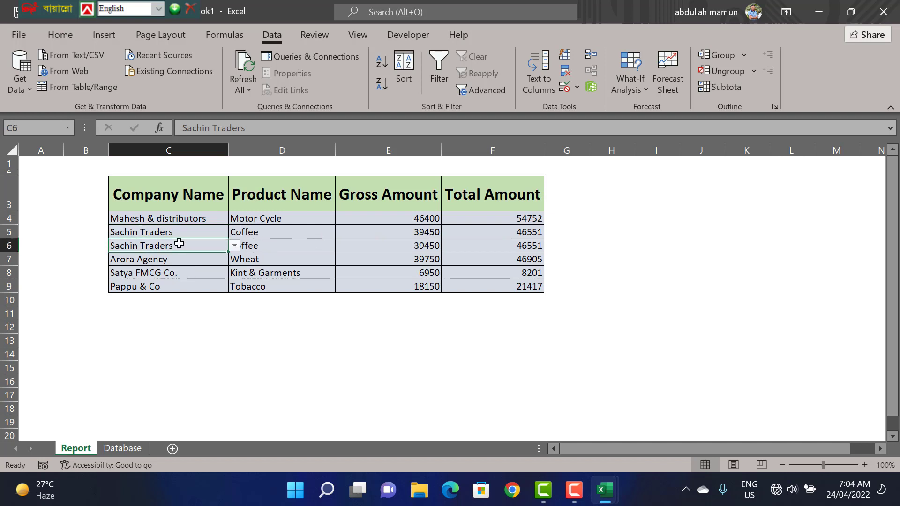
double_click(174, 249)
drag(181, 249, 82, 248)
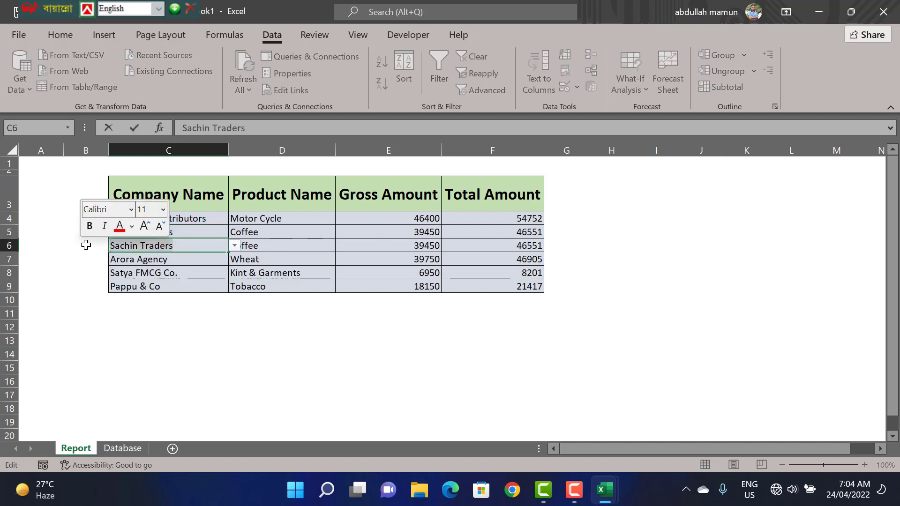
text(d)
click(233, 245)
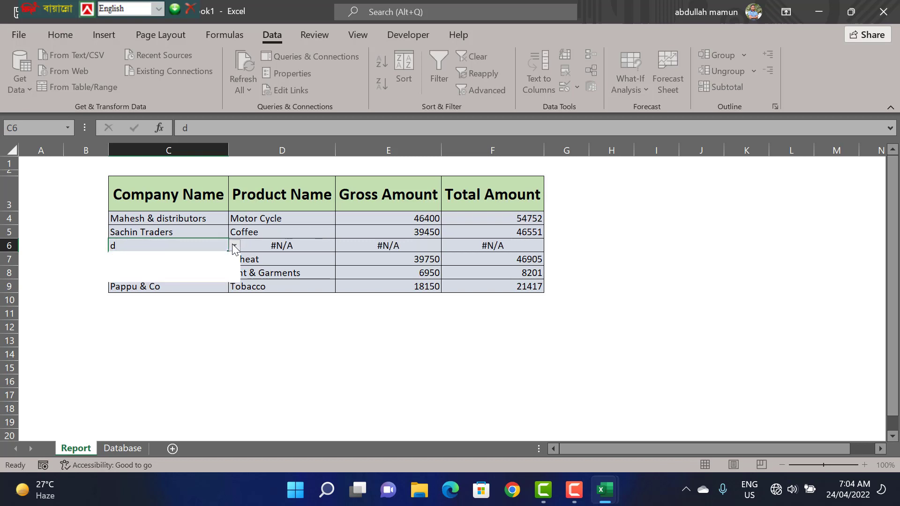
click(185, 266)
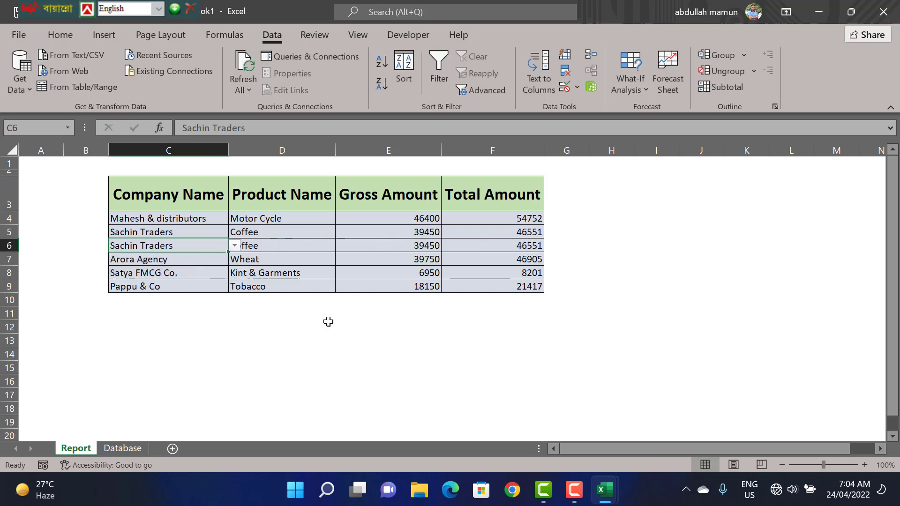
click(327, 323)
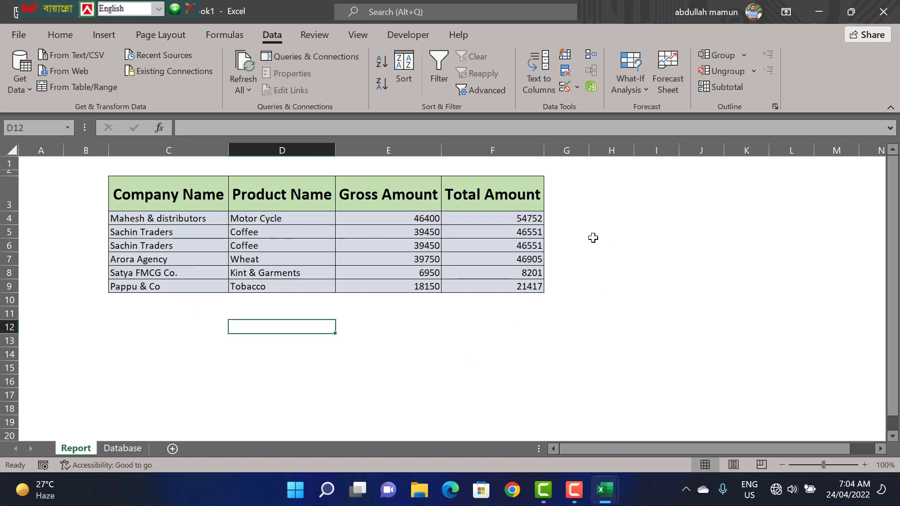